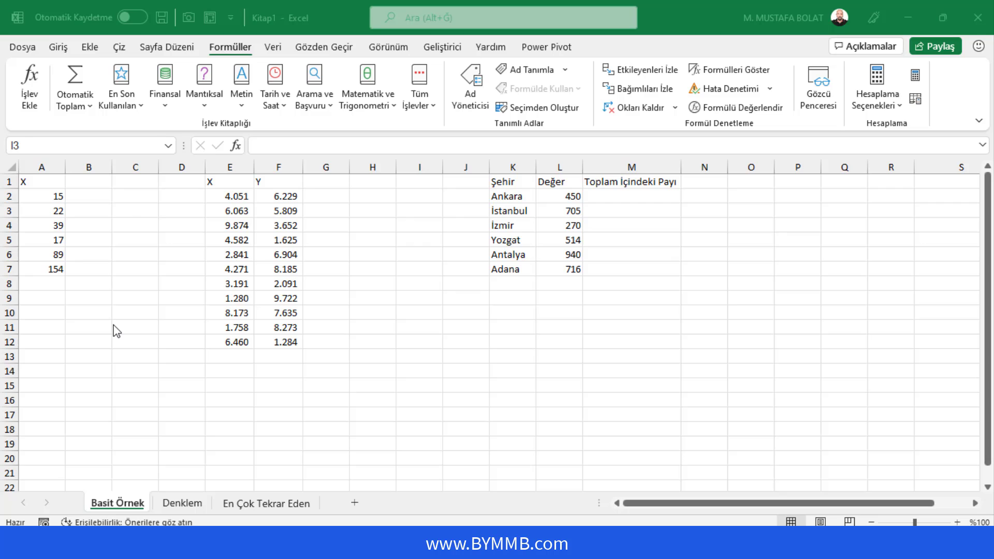
# - Select the X values A2:A7 to read average 56, count 6 and sum 336 in the status bar
pyautogui.click(58, 48)
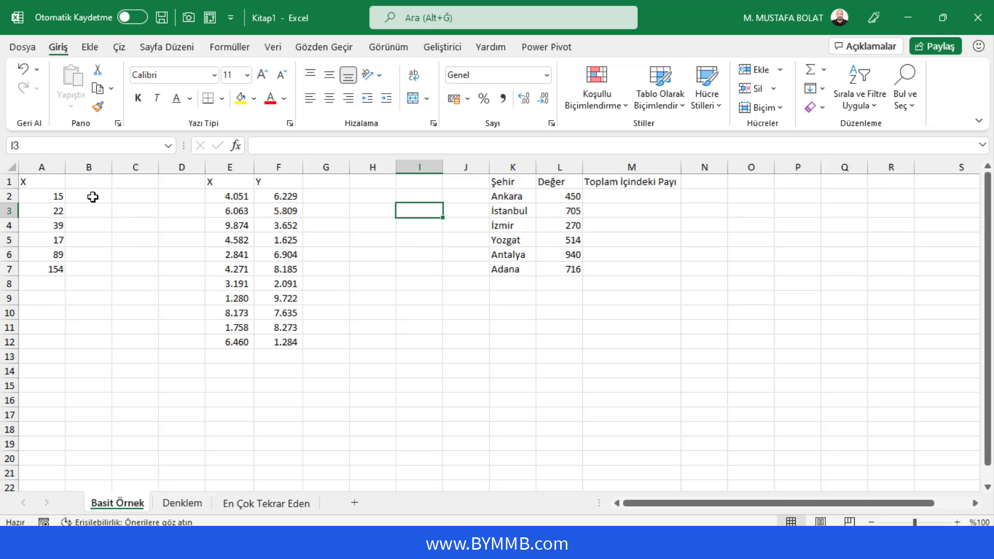
pyautogui.click(93, 197)
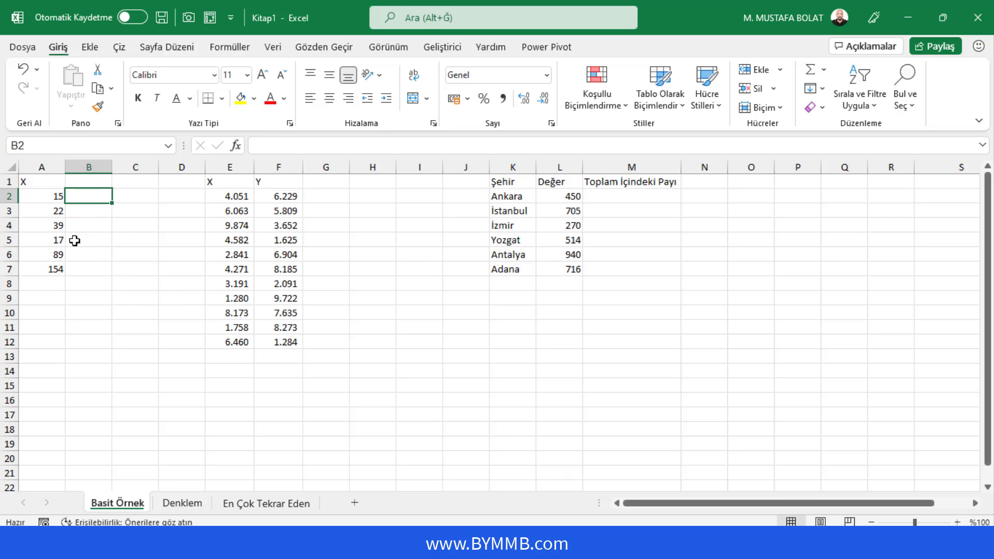
pyautogui.moveTo(50, 192); pyautogui.dragTo(55, 273)
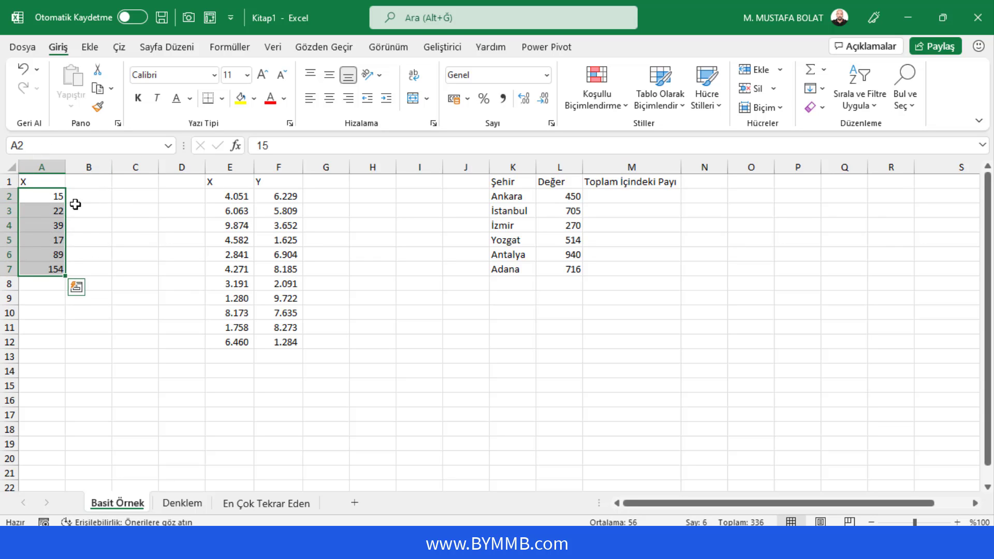
pyautogui.click(88, 193)
# - Enter the formula =A2*100 in B2
pyautogui.write('=')
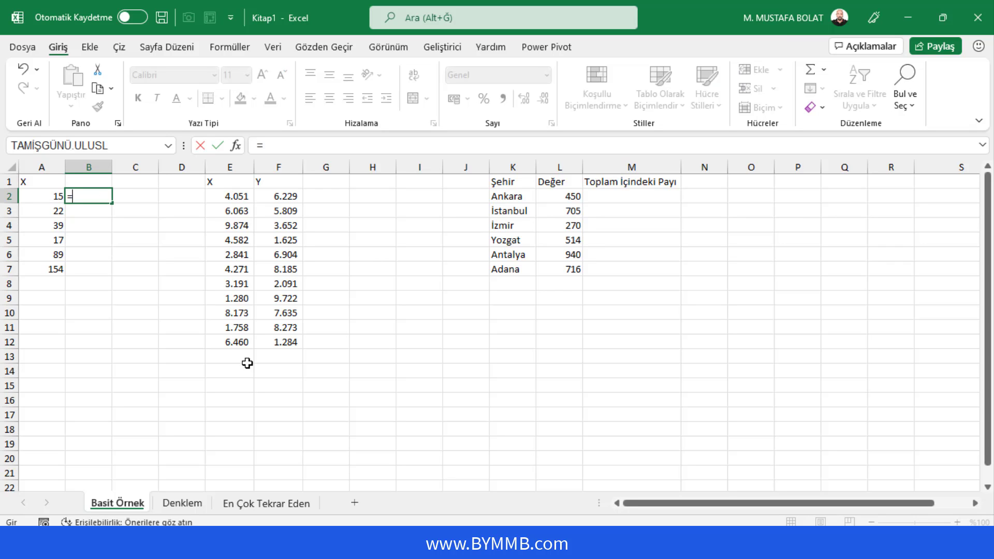
pyautogui.press('Left')
pyautogui.write('*')
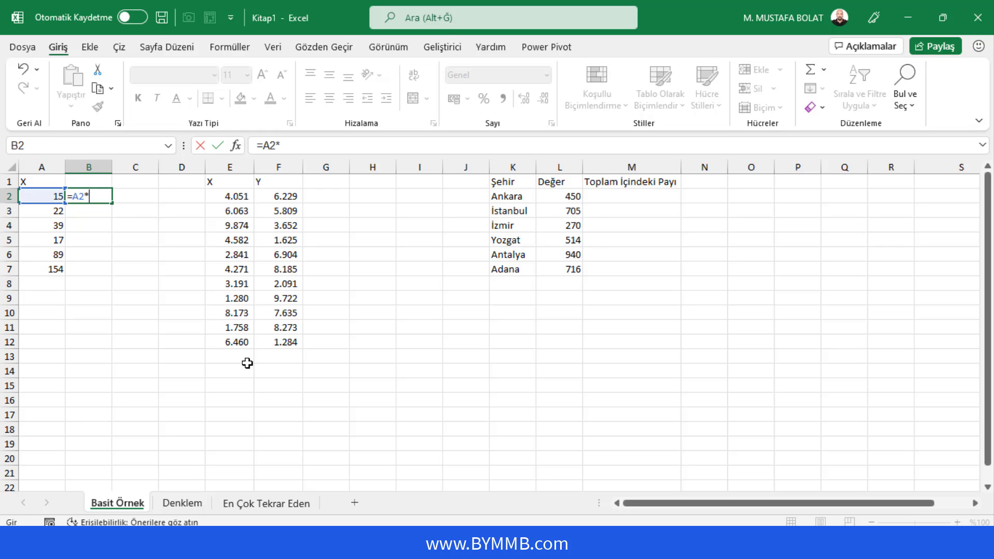
pyautogui.write('10')
pyautogui.press('Return')
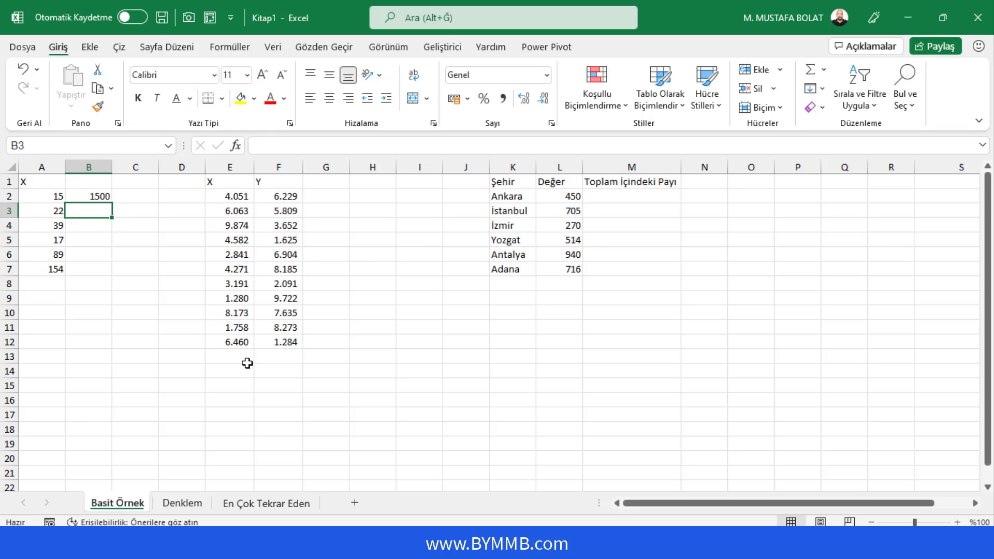
pyautogui.press('Up')
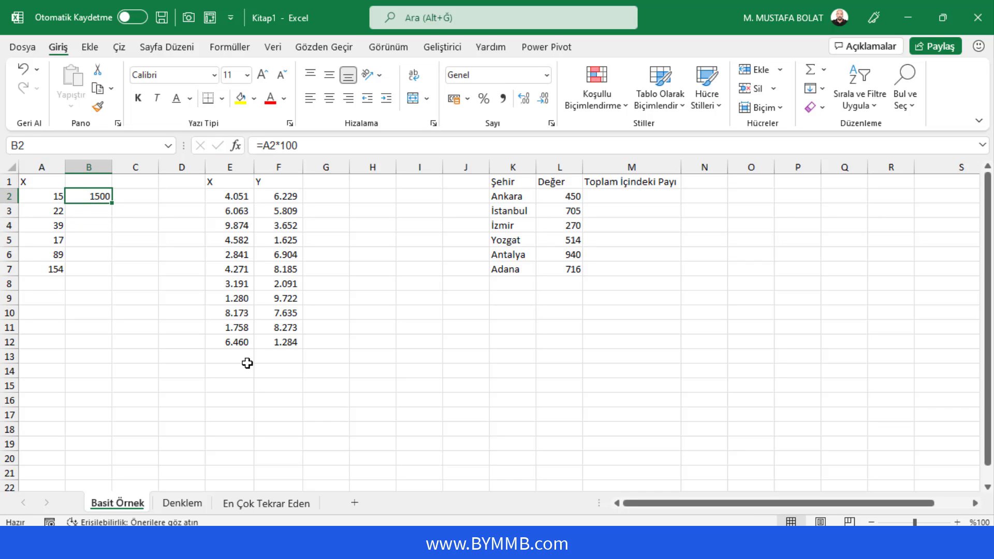
# - Change the B2 multiplier to 1,18 so =A2*1,18 returns 17,7
pyautogui.press('F2')
pyautogui.press('BackSpace')
pyautogui.press('BackSpace')
pyautogui.press('BackSpace')
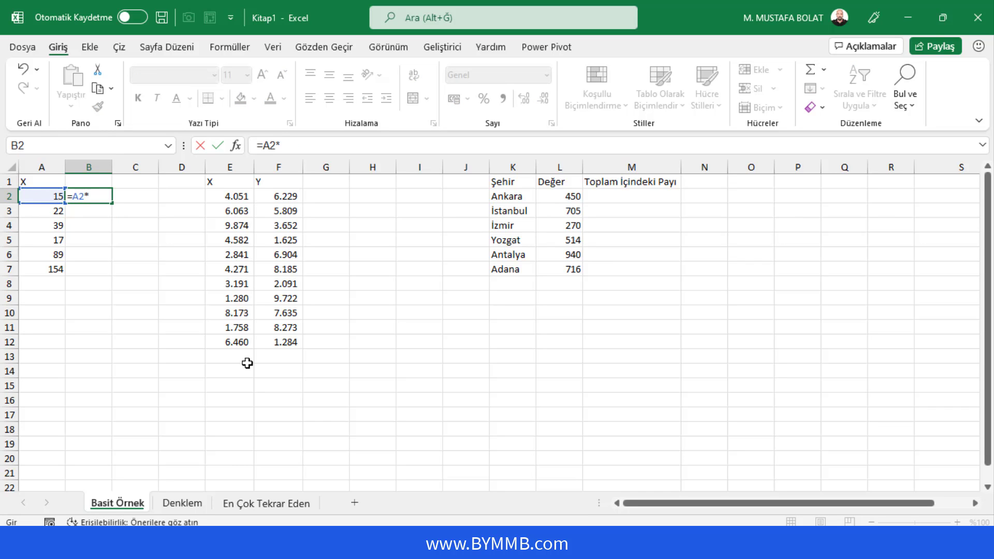
pyautogui.write('1,18')
pyautogui.press('Return')
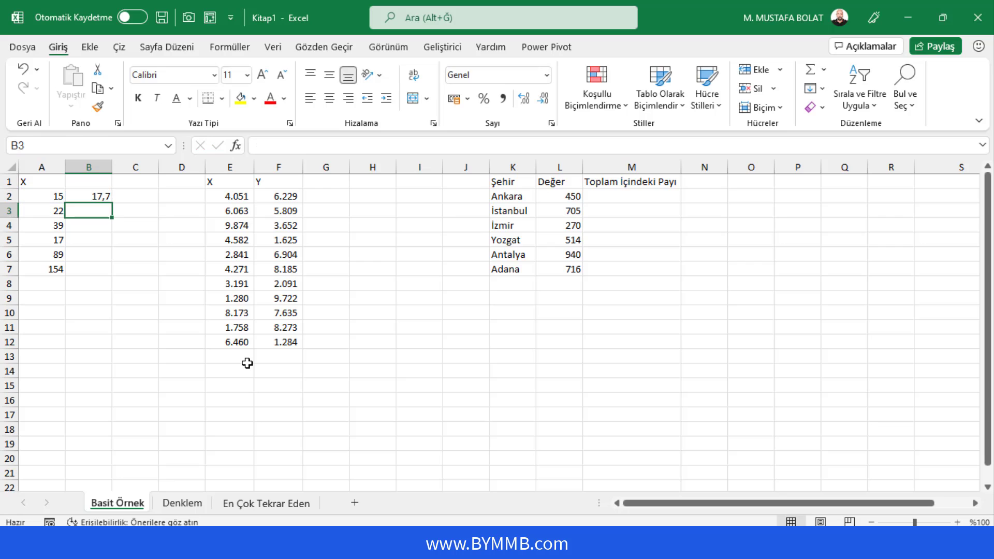
pyautogui.press('Up')
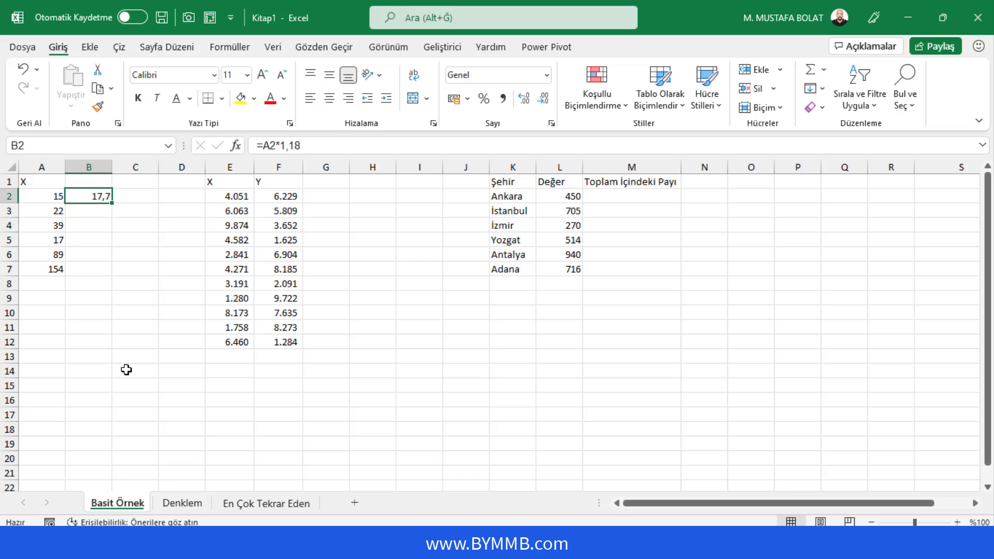
# - Start a LAMBDA in B2 with parameter x and calculation x*1,18
pyautogui.write('=lamb')
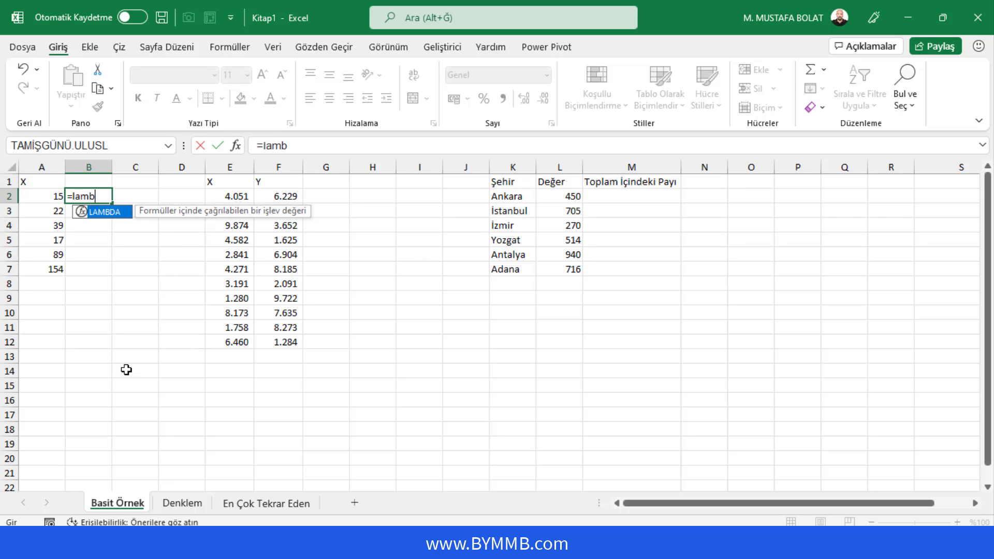
pyautogui.write('d')
pyautogui.press('Tab')
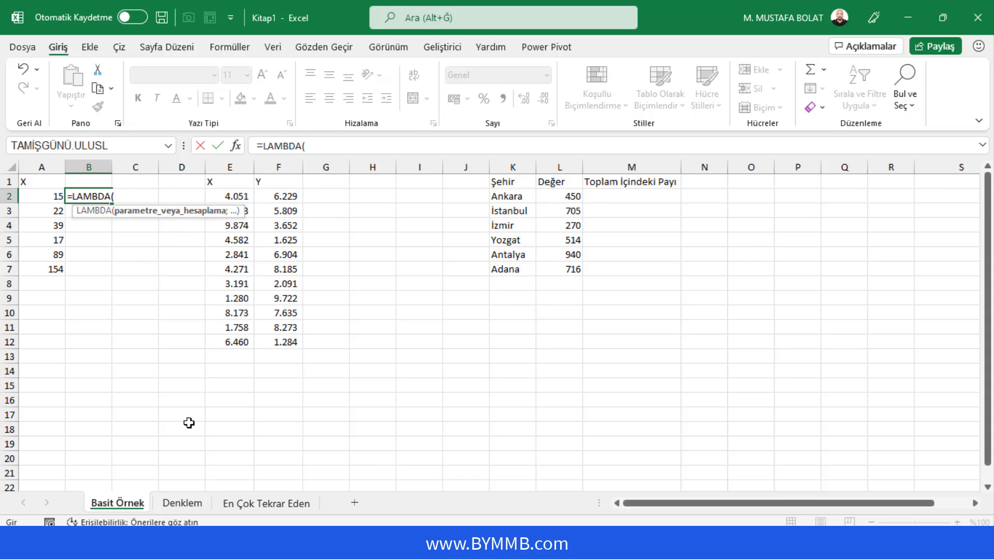
pyautogui.write('x')
pyautogui.press('BackSpace')
pyautogui.write('ahme')
pyautogui.press('BackSpace')
pyautogui.press('BackSpace')
pyautogui.press('BackSpace')
pyautogui.press('BackSpace')
pyautogui.write('must')
pyautogui.write('afa')
pyautogui.press('BackSpace')
pyautogui.press('BackSpace')
pyautogui.press('BackSpace')
pyautogui.press('BackSpace')
pyautogui.press('BackSpace')
pyautogui.press('BackSpace')
pyautogui.press('BackSpace')
pyautogui.write('x')
pyautogui.write(';')
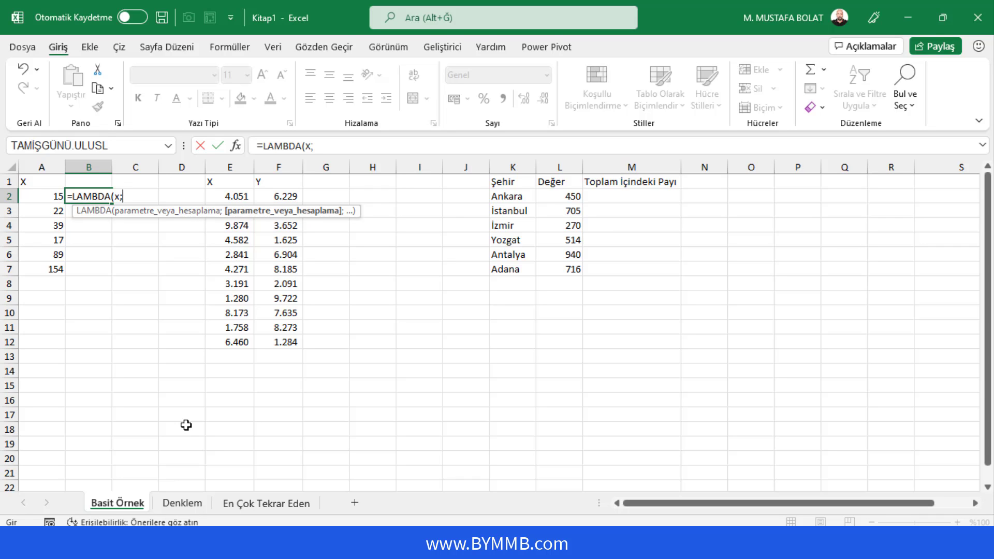
pyautogui.write('x*')
pyautogui.write('1,18')
pyautogui.write(')')
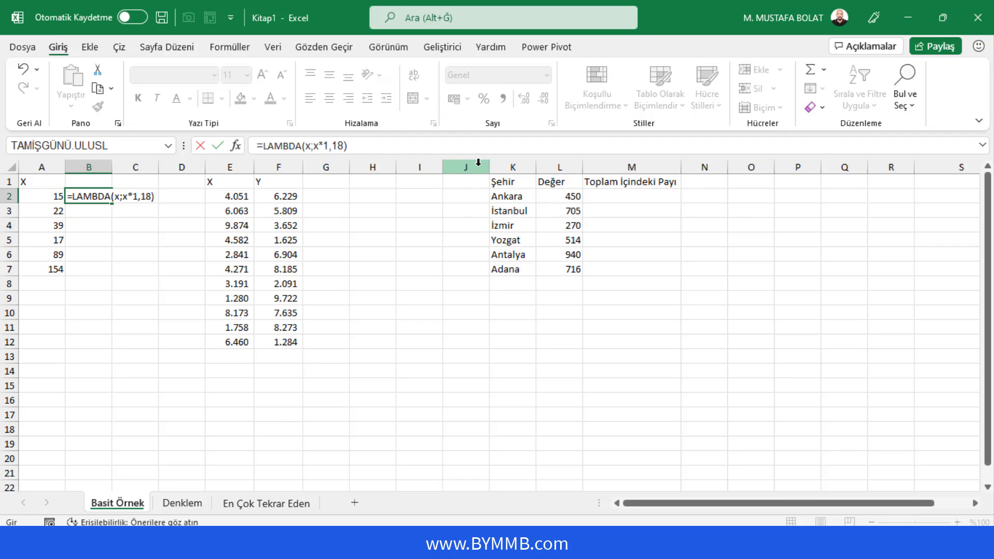
# - Apply the LAMBDA to A2 so B2 returns 17,7, then mark its LAMBDA part
pyautogui.click(373, 146)
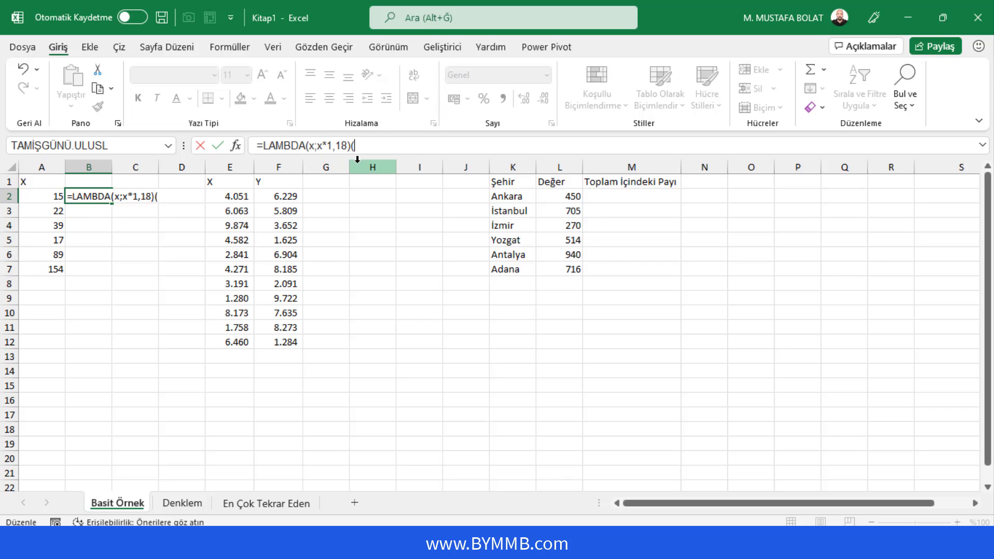
pyautogui.click(45, 194)
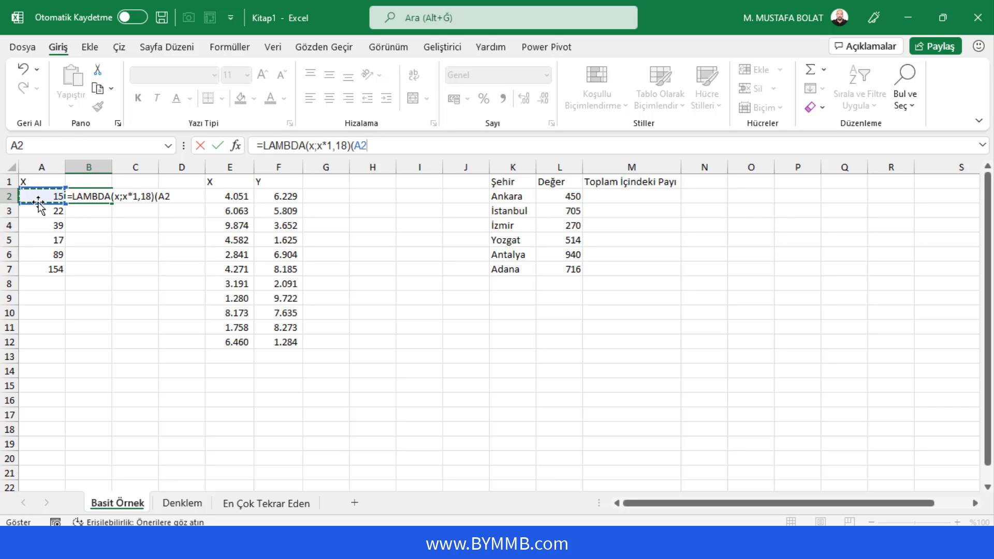
pyautogui.write(')')
pyautogui.press('Return')
pyautogui.press('Up')
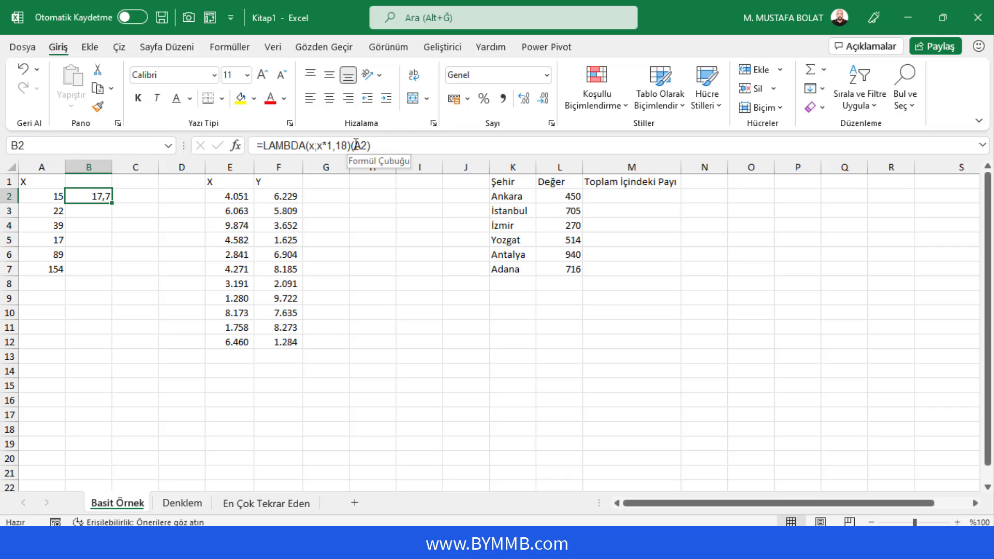
pyautogui.moveTo(351, 149); pyautogui.dragTo(263, 145)
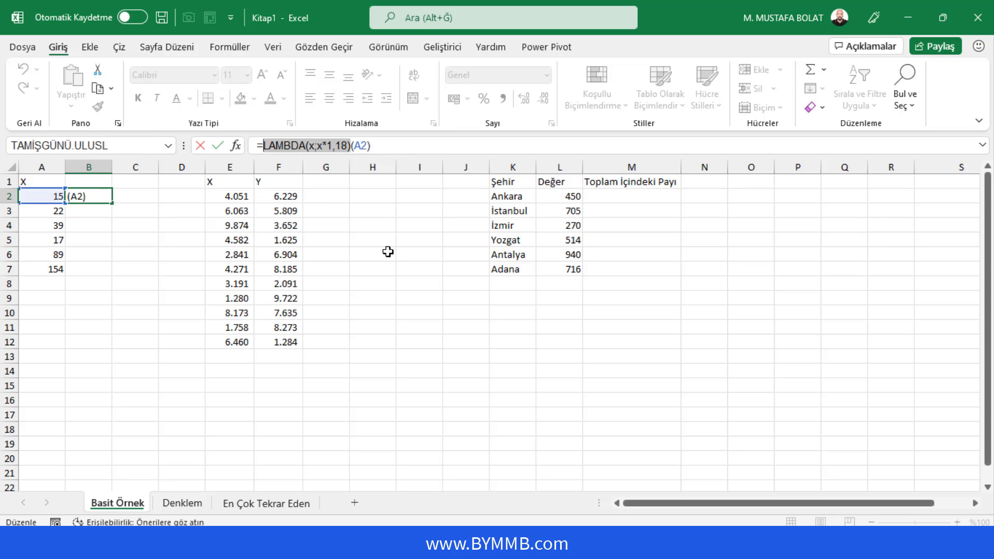
pyautogui.press('Return')
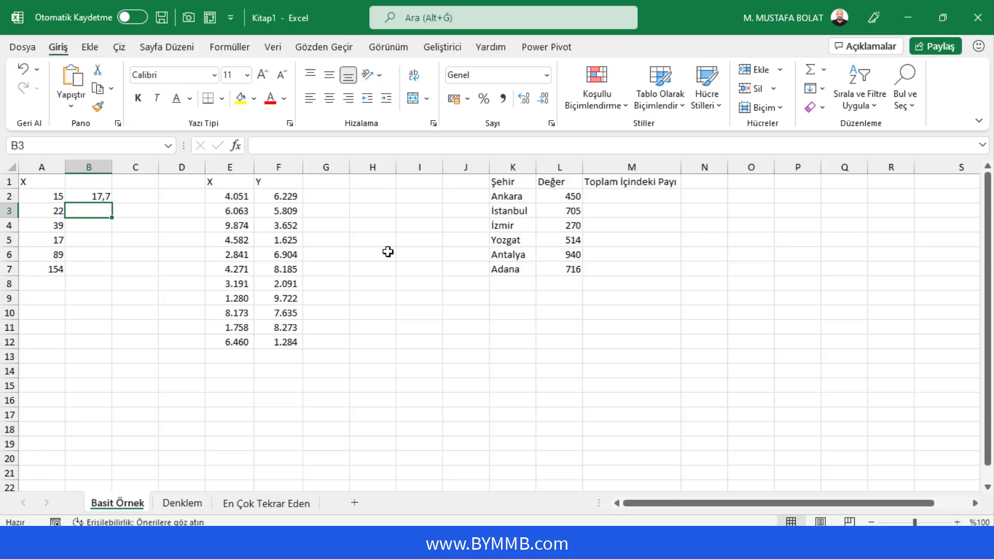
# - Clear B2 and add a Name Manager entry kdvlitutar referring to =LAMBDA(x;x*1,18)
pyautogui.press('Up')
pyautogui.press('Delete')
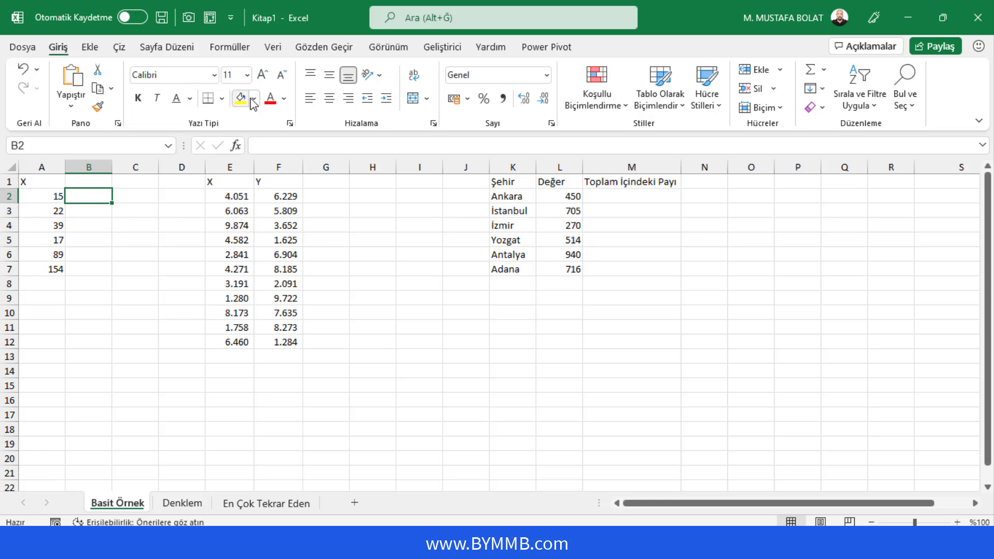
pyautogui.click(228, 47)
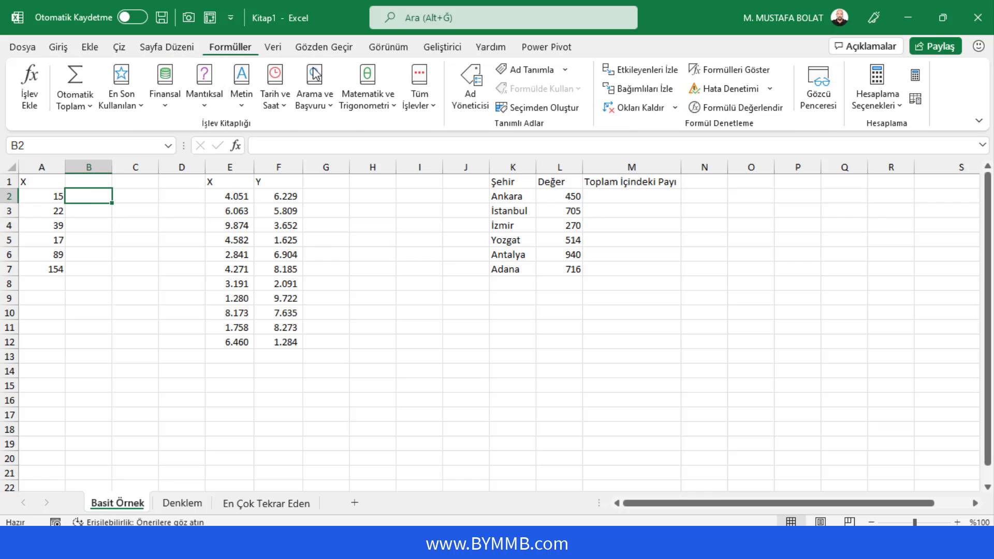
pyautogui.click(469, 85)
pyautogui.click(248, 250)
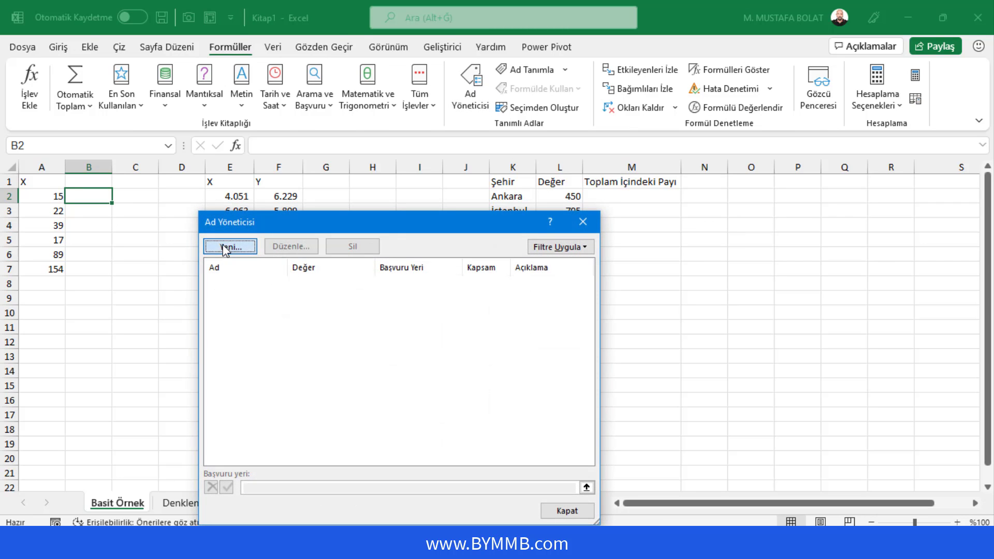
pyautogui.moveTo(393, 287); pyautogui.dragTo(377, 245)
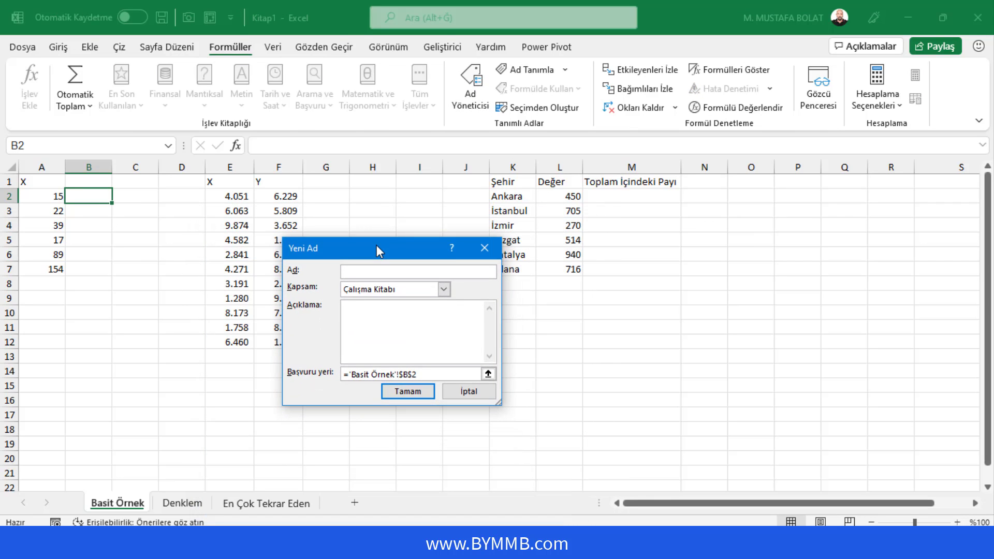
pyautogui.write('kdvlitutar')
pyautogui.moveTo(432, 374); pyautogui.dragTo(343, 378)
pyautogui.press('BackSpace')
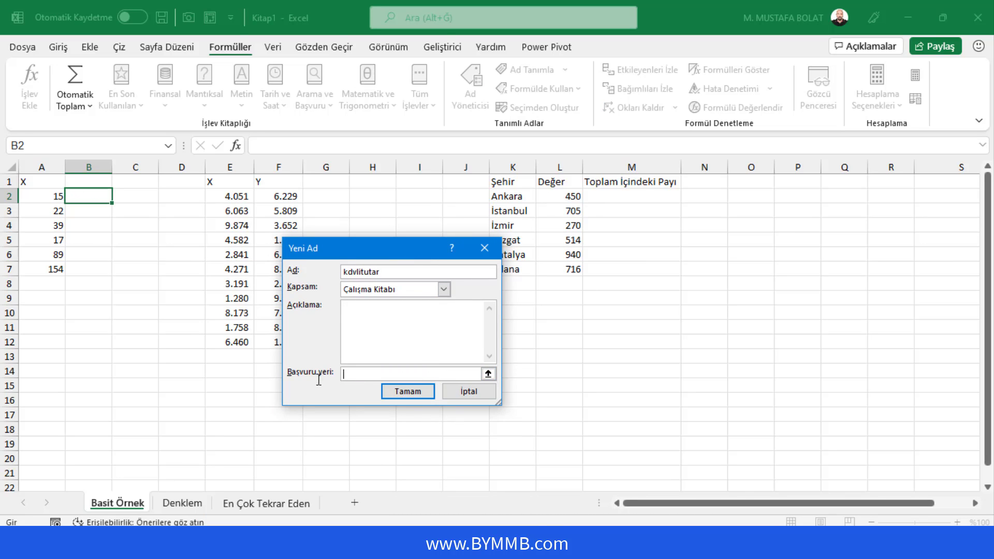
pyautogui.write('=LAMBDA(x;x*1,18)')
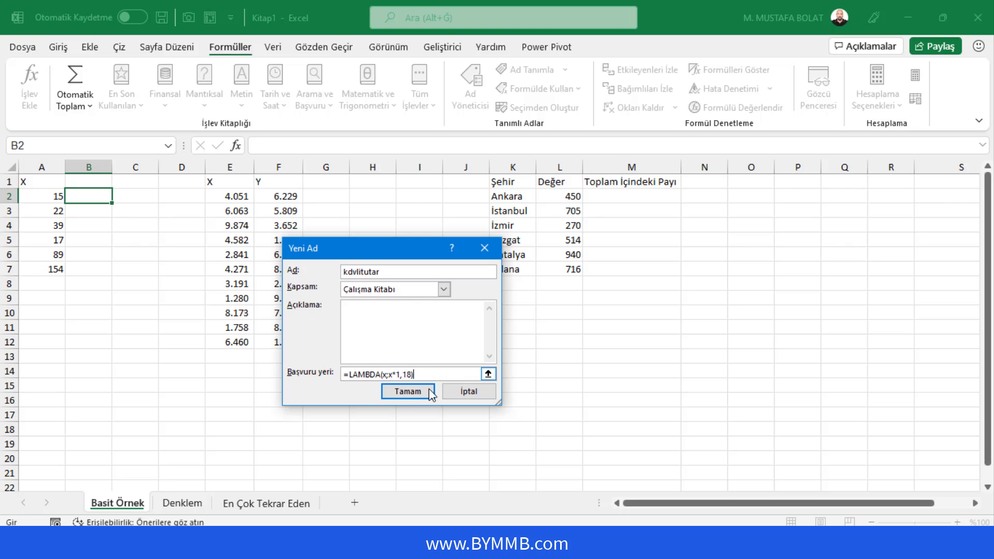
pyautogui.click(419, 392)
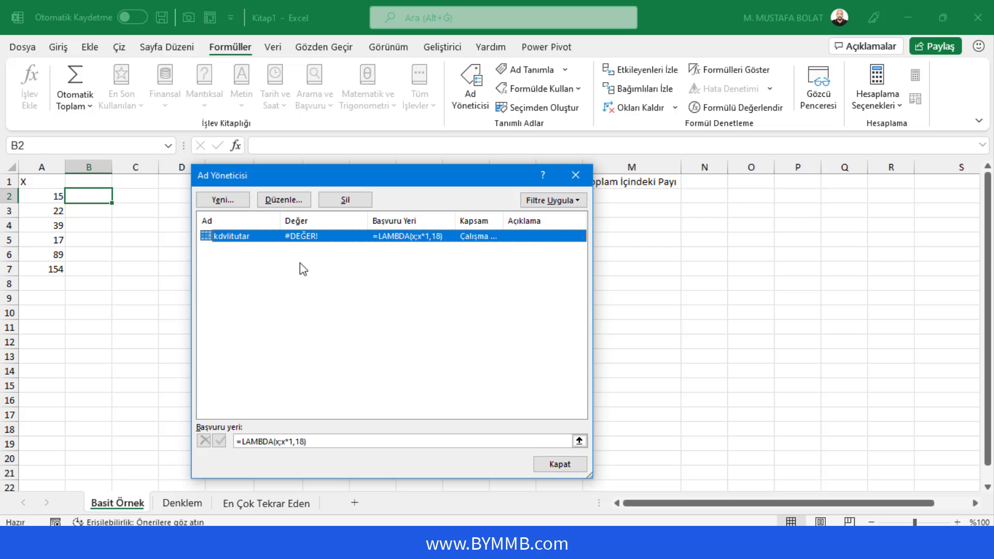
pyautogui.click(560, 467)
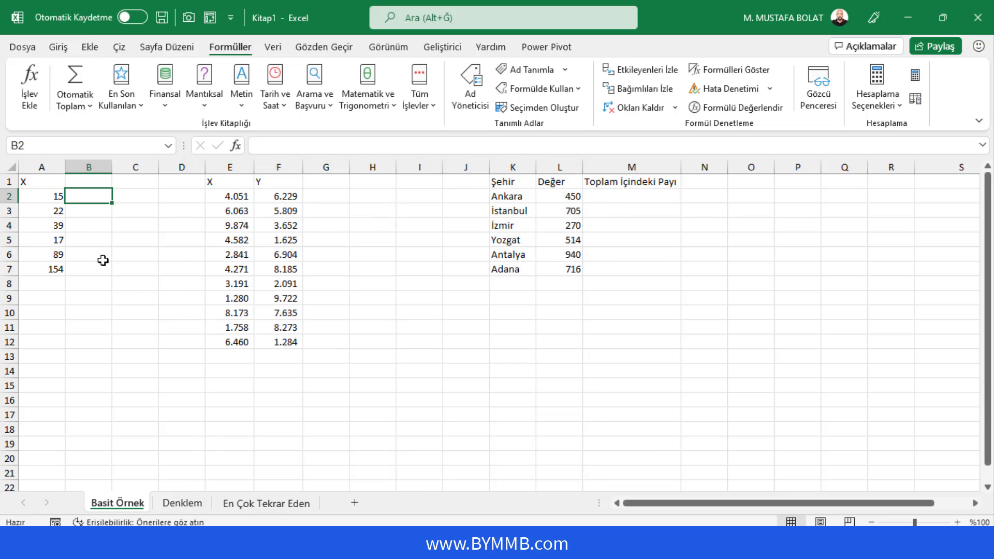
# - Enter =kdvlitutar(A2) in B2
pyautogui.write('=kdv')
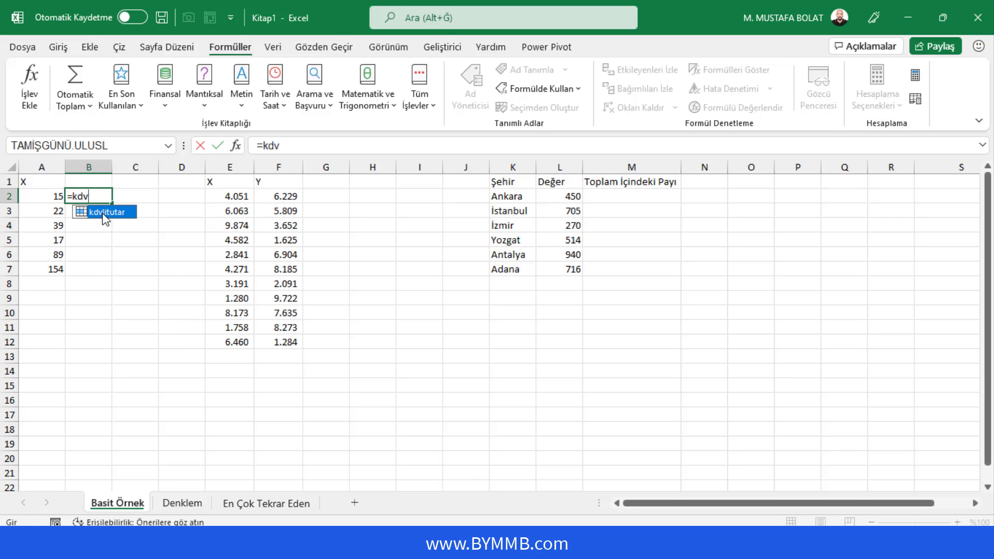
pyautogui.doubleClick(102, 213)
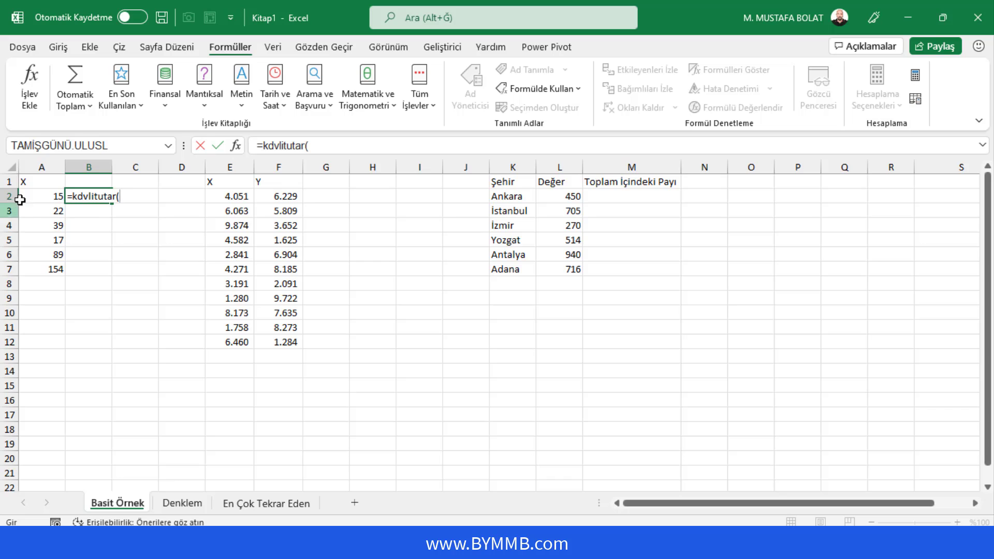
pyautogui.click(43, 196)
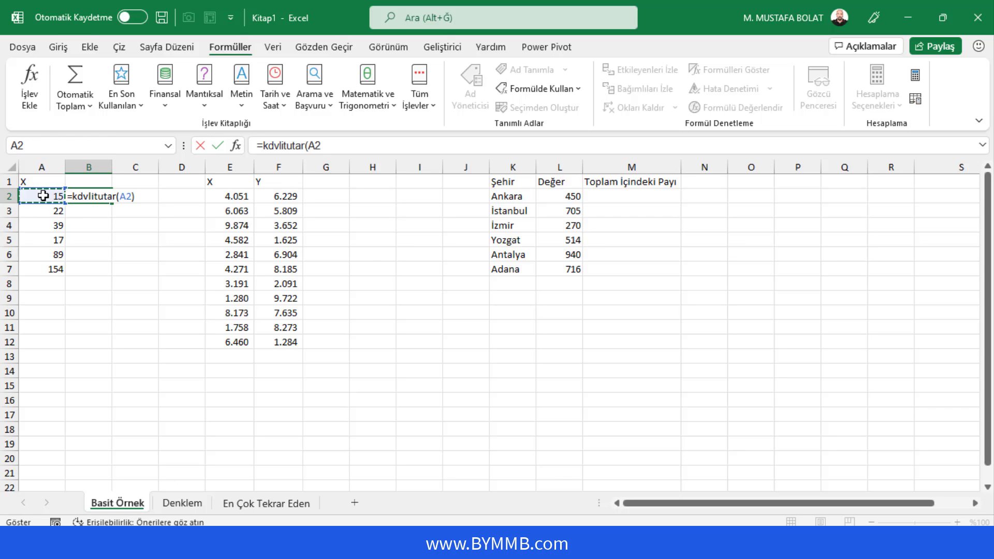
pyautogui.write(')')
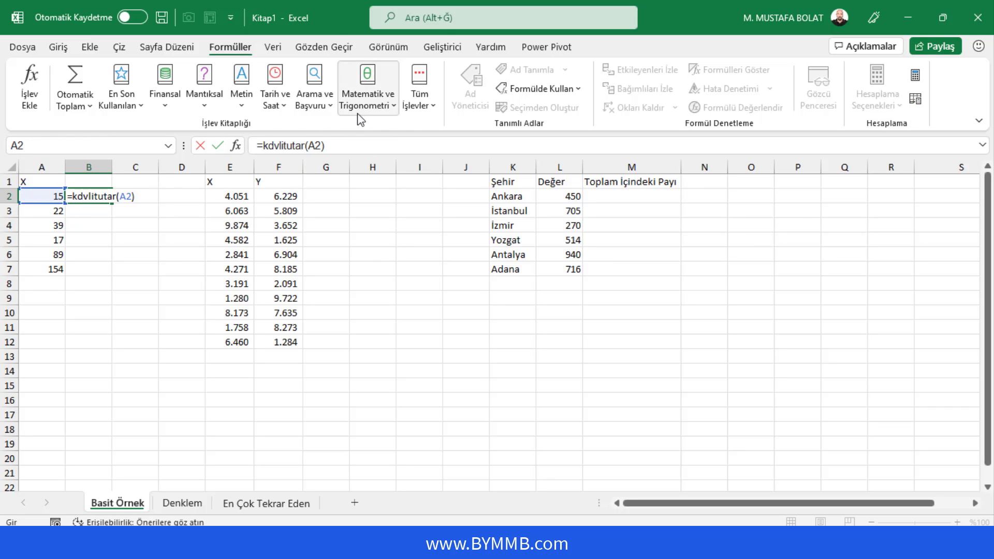
pyautogui.press('Return')
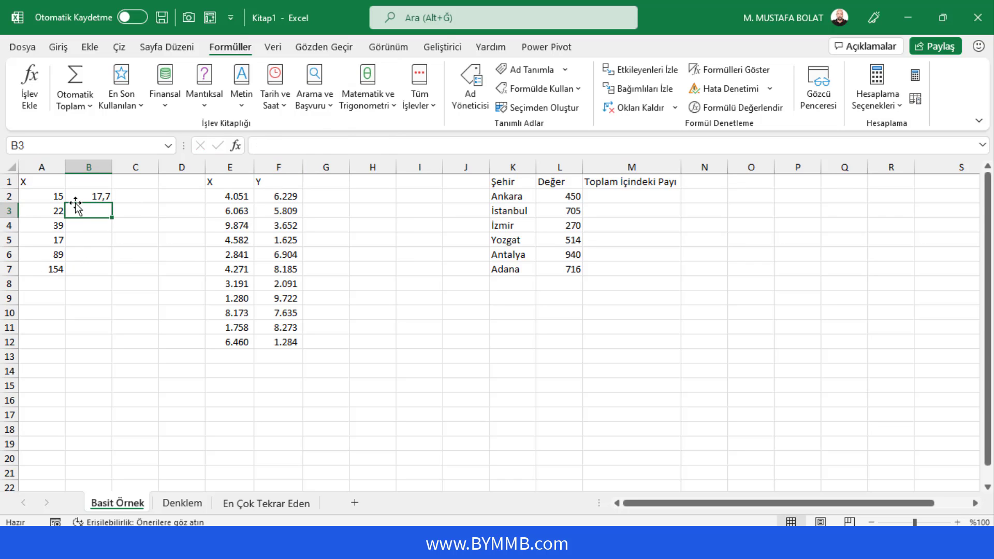
# - Fill the kdvlitutar formula down to B7, giving 17,7 through 181,72
pyautogui.click(89, 195)
pyautogui.moveTo(112, 207); pyautogui.dragTo(104, 269)
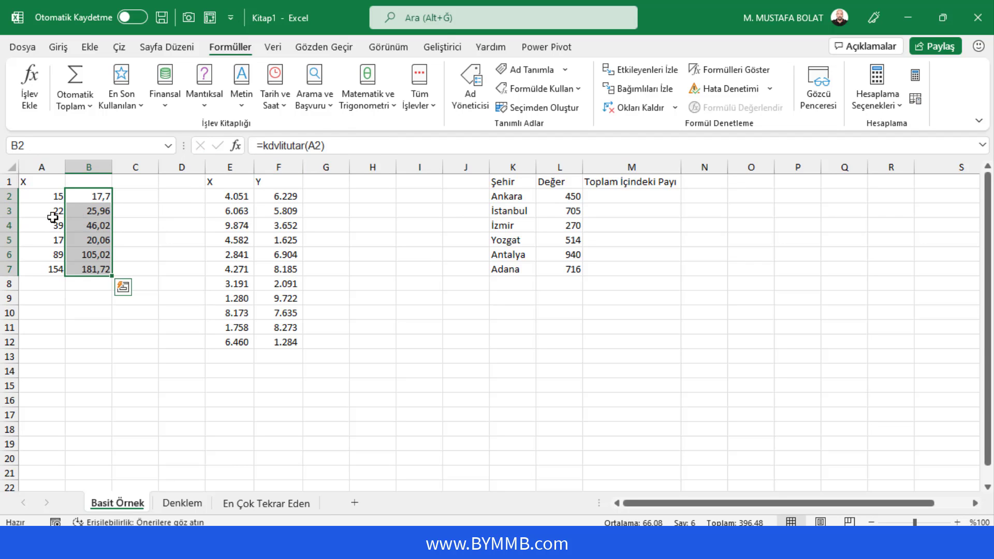
pyautogui.click(48, 184)
pyautogui.click(50, 195)
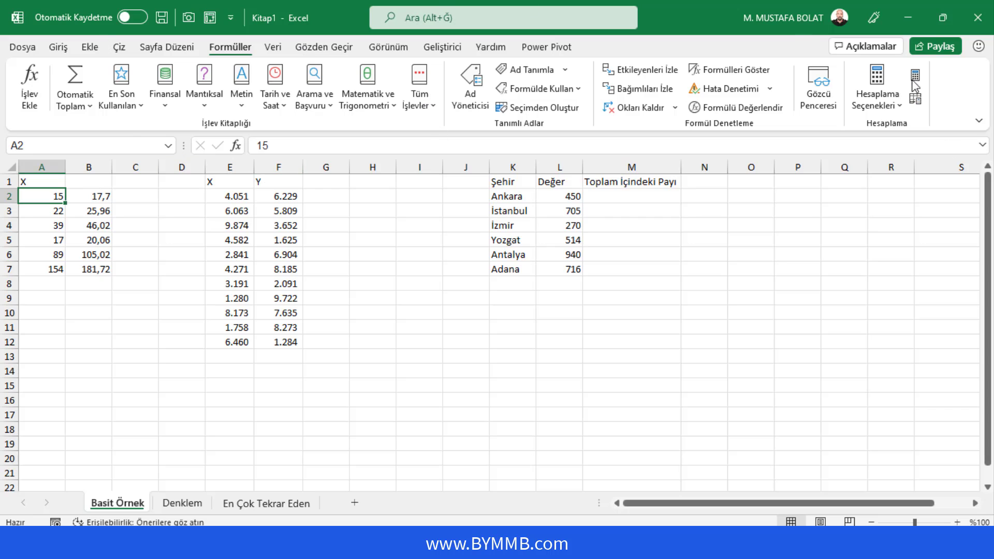
pyautogui.click(92, 199)
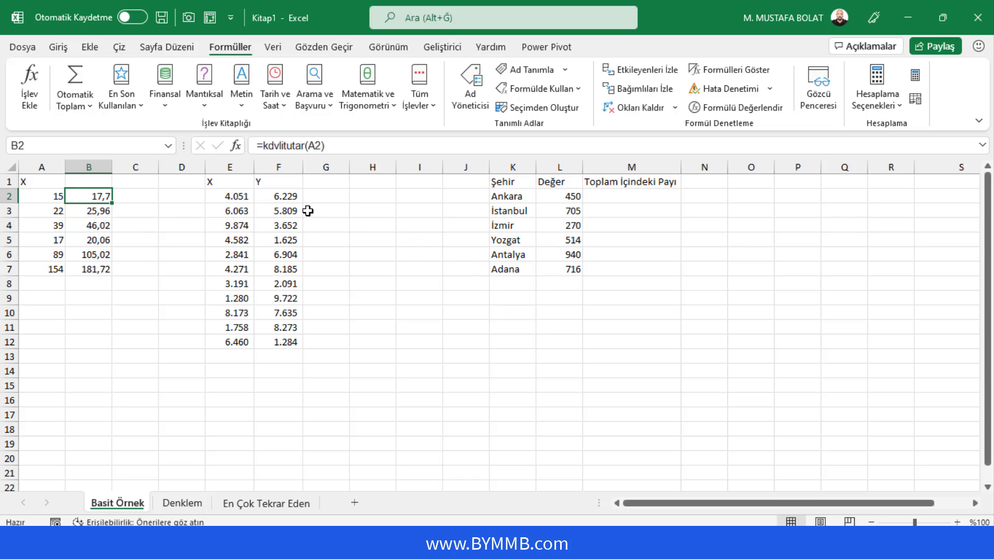
pyautogui.click(333, 193)
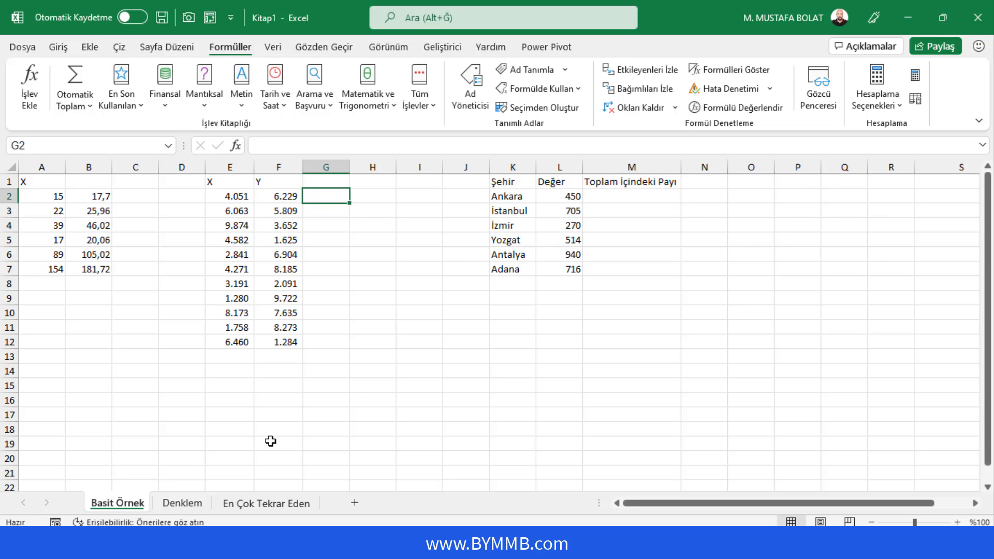
# - Enter =LAMBDA(x;y;x-y)(E2;F2) in G2, returning -2178
pyautogui.write('=lamb')
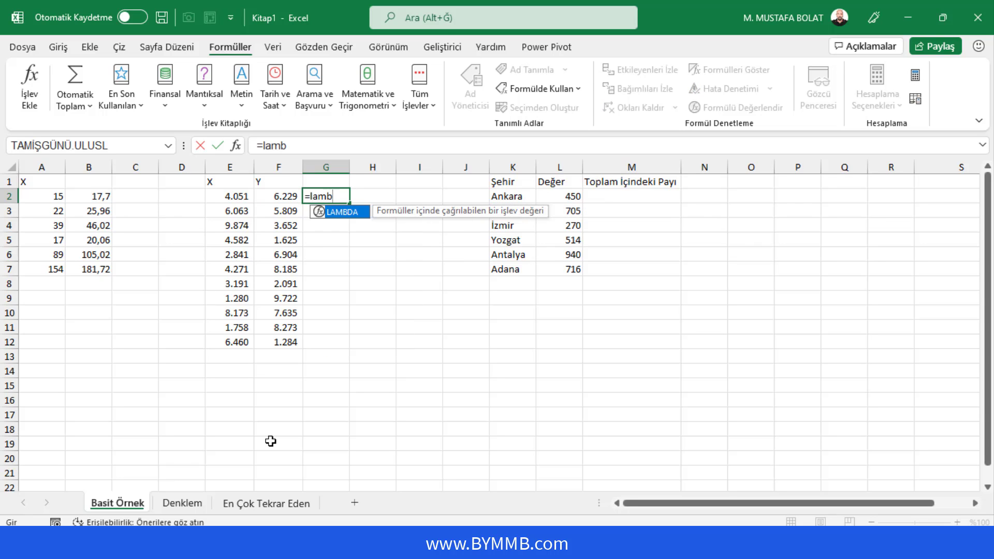
pyautogui.press('Tab')
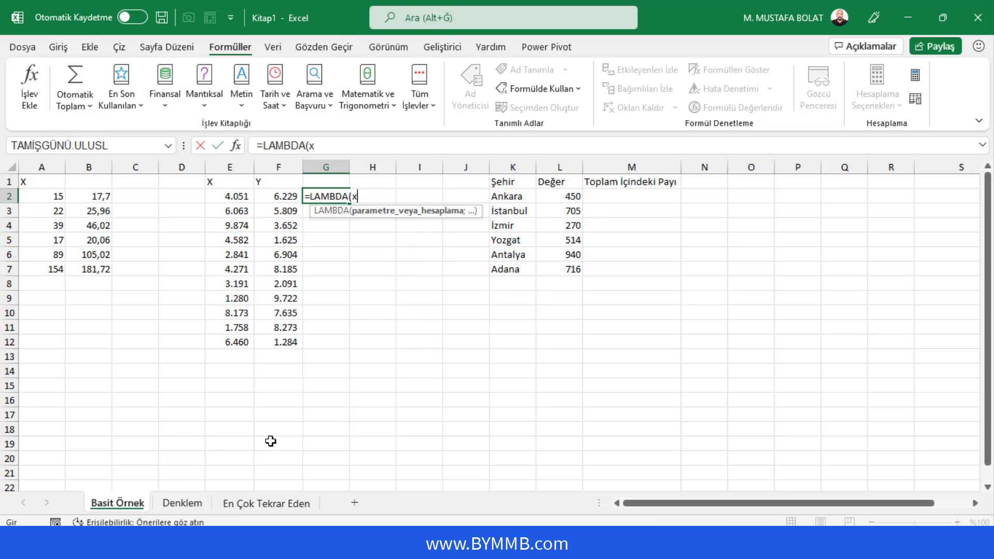
pyautogui.write(';')
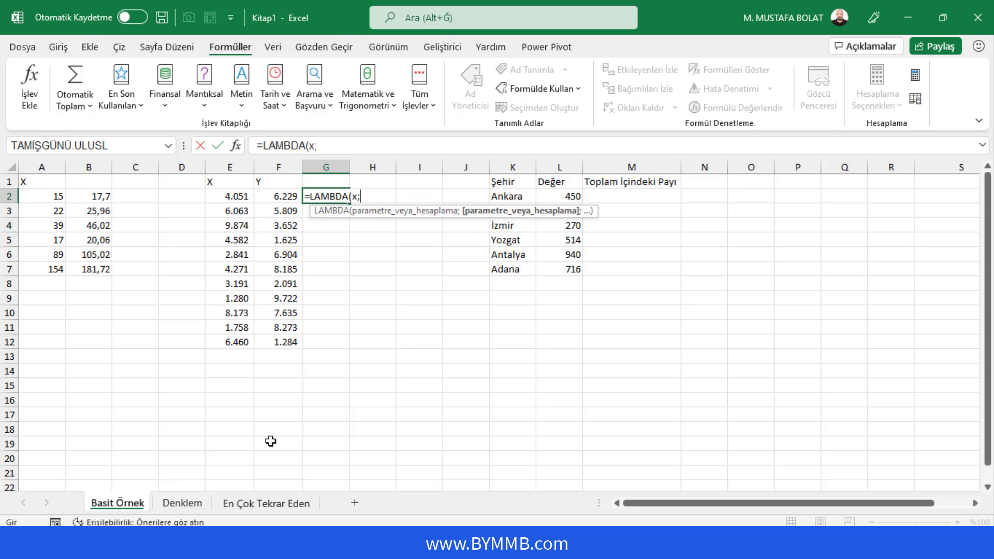
pyautogui.write('y')
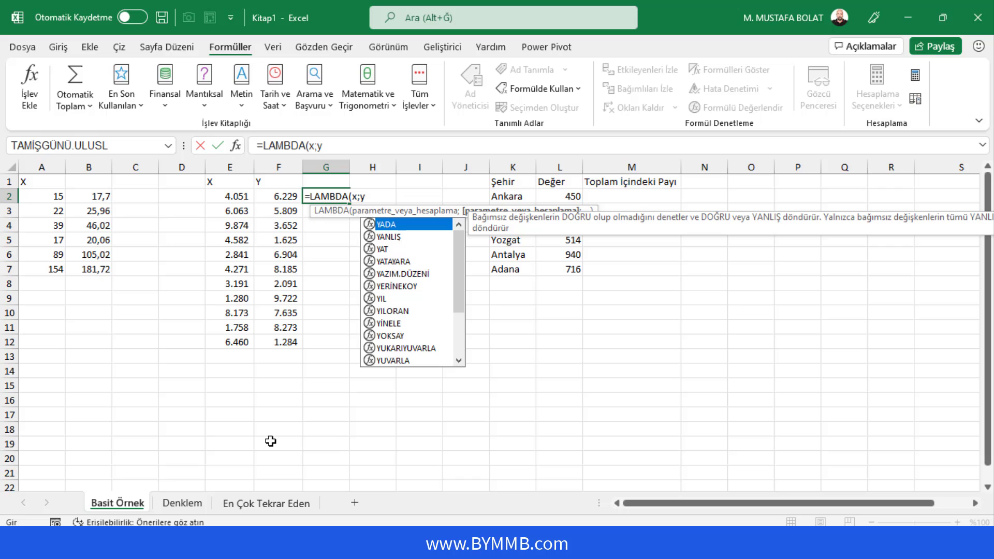
pyautogui.write(';')
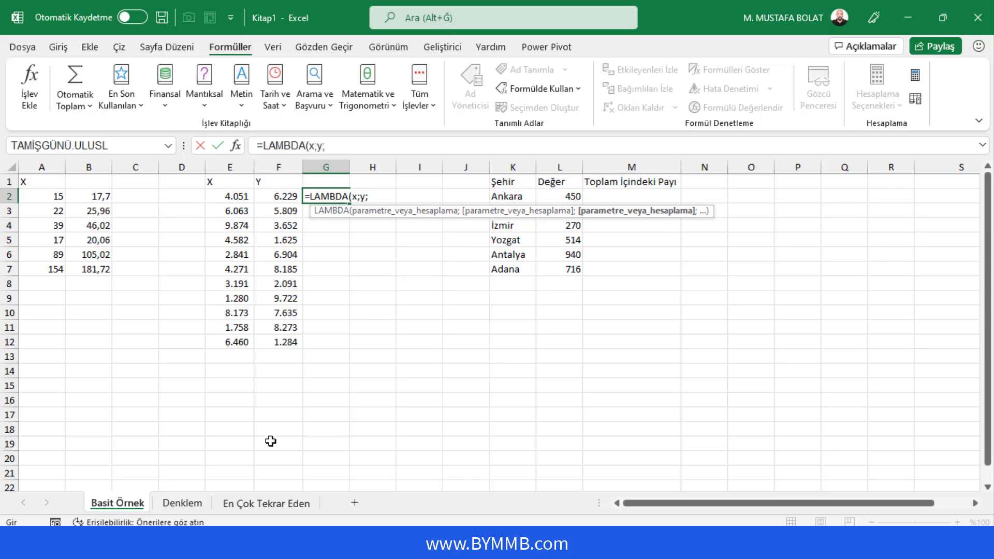
pyautogui.write('x-y')
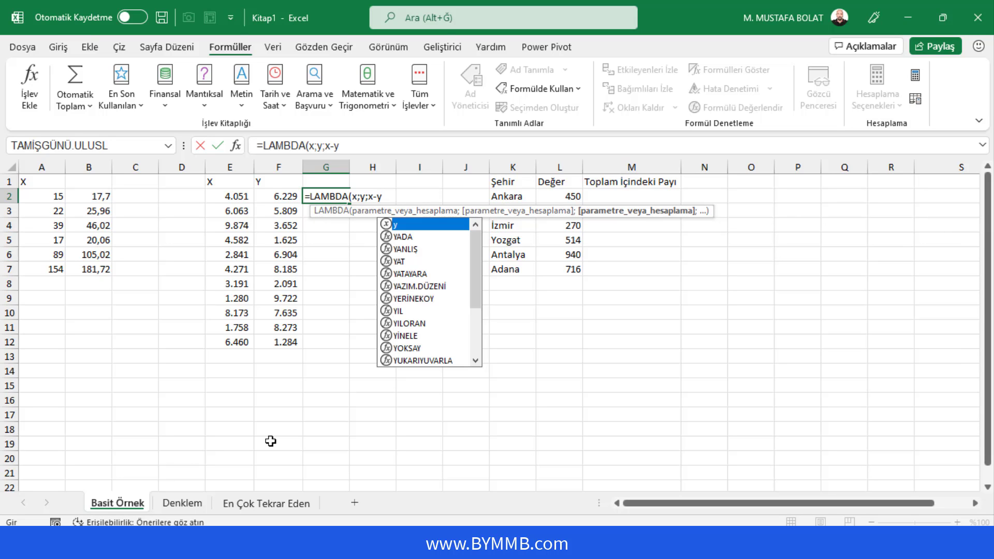
pyautogui.write(')(')
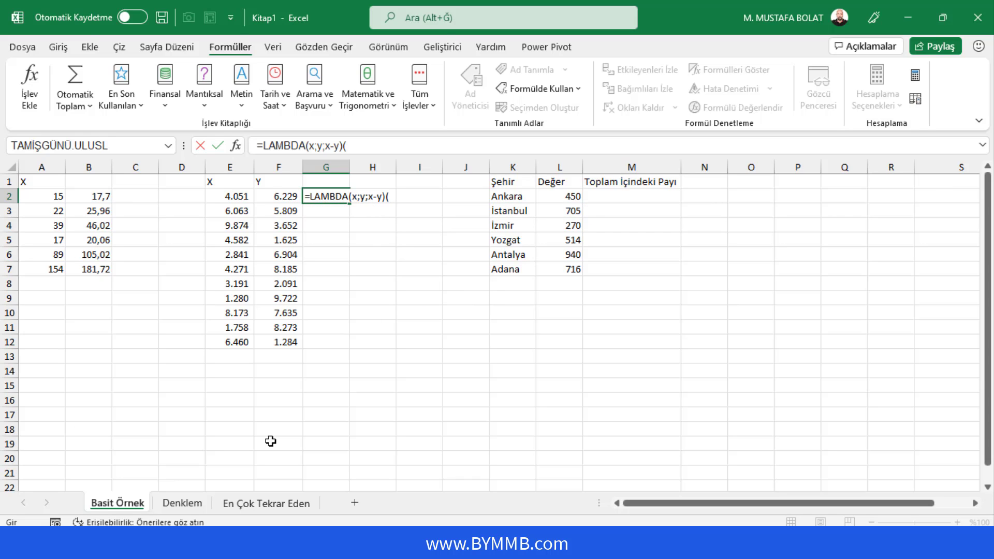
pyautogui.click(229, 196)
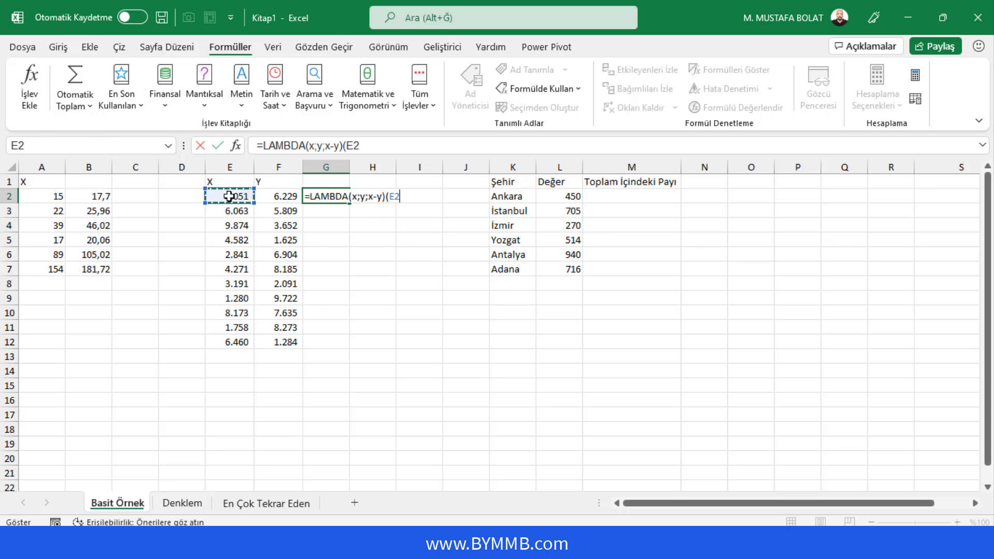
pyautogui.write(';')
pyautogui.click(284, 195)
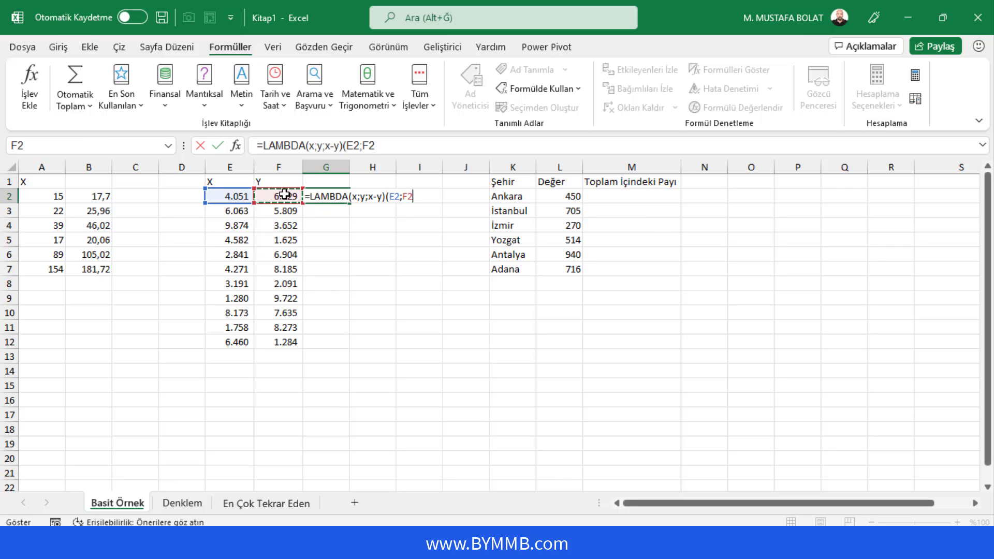
pyautogui.write(')')
pyautogui.press('Return')
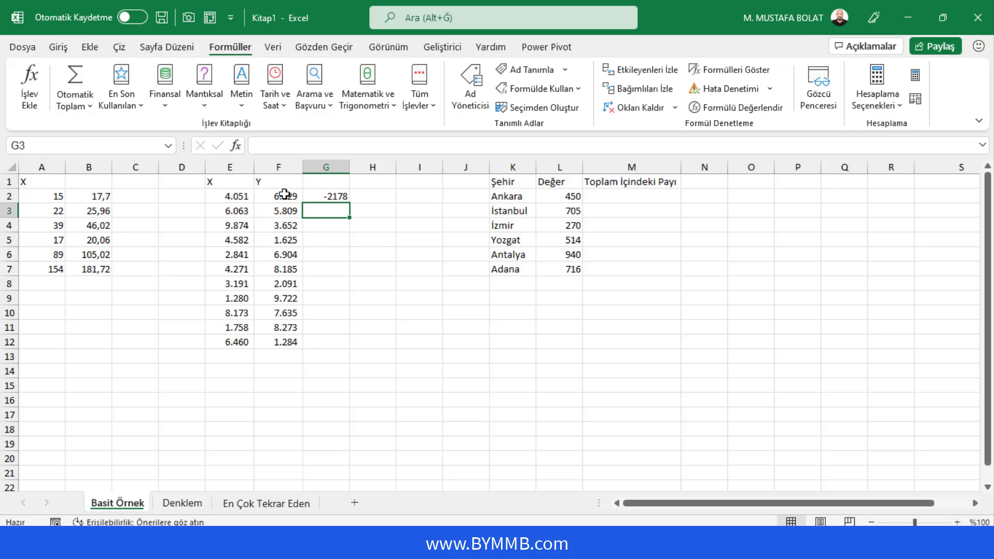
# - Copy the LAMBDA(x;y;x-y) text from G2's formula bar
pyautogui.press('Up')
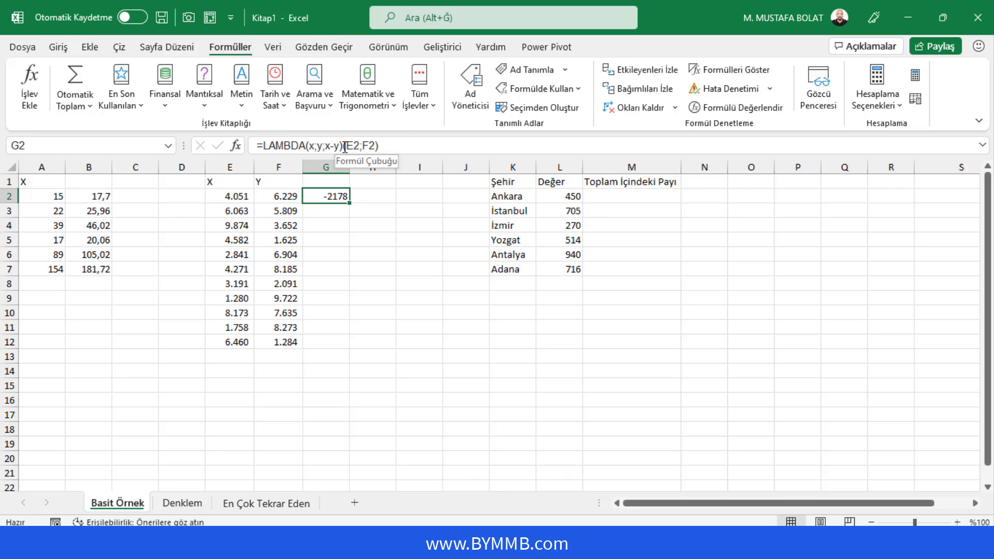
pyautogui.moveTo(345, 147); pyautogui.dragTo(264, 146)
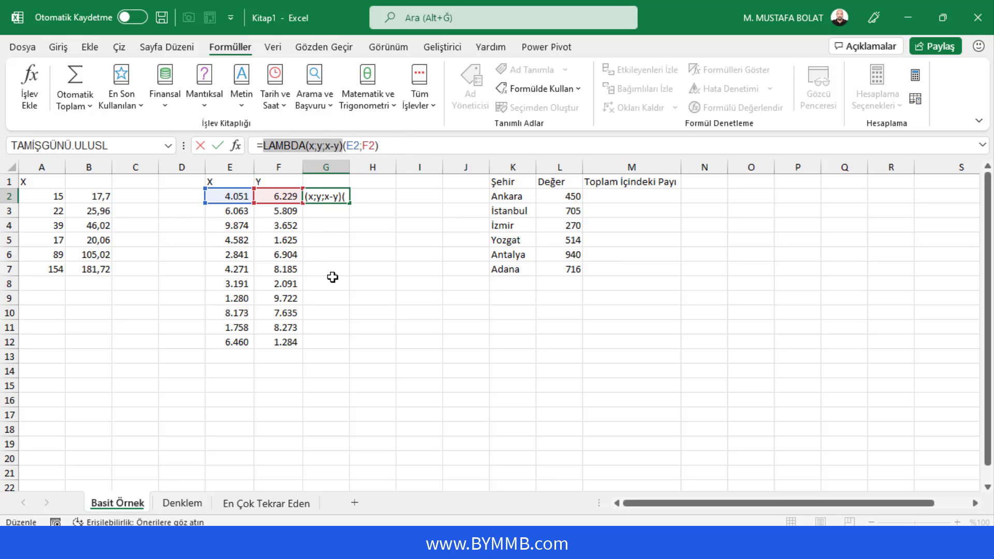
pyautogui.press('Escape')
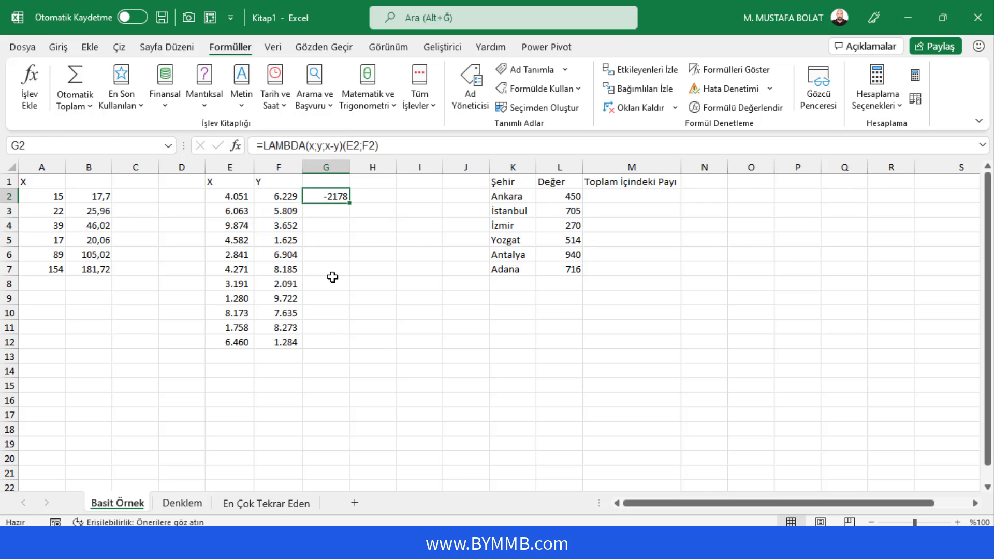
# - Create the name fark in Name Manager with the pasted =LAMBDA(x;y;x-y) as its reference
pyautogui.click(468, 87)
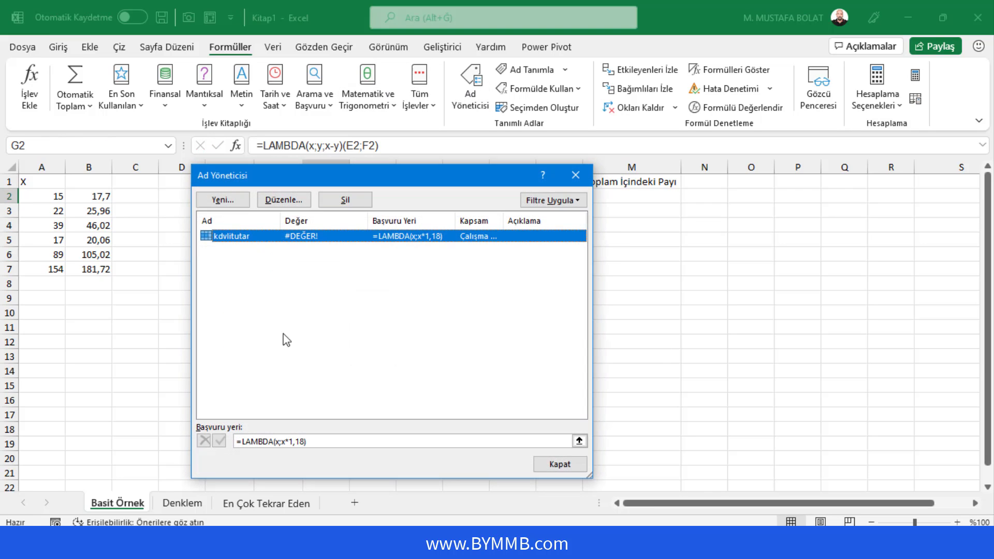
pyautogui.click(230, 196)
pyautogui.write('fark')
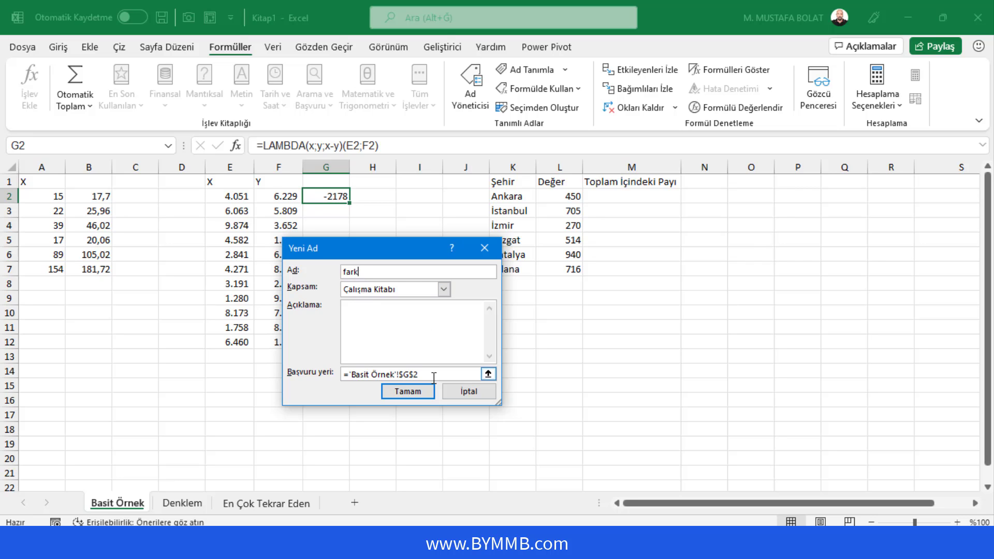
pyautogui.press('Tab')
pyautogui.press('Tab')
pyautogui.press('Tab')
pyautogui.press('BackSpace')
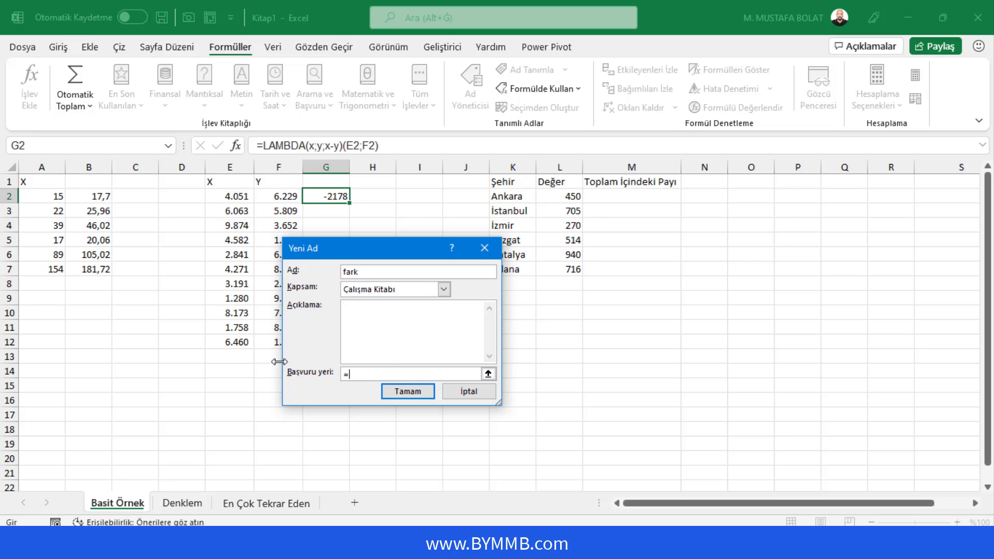
pyautogui.hotkey('ctrl', 'v')
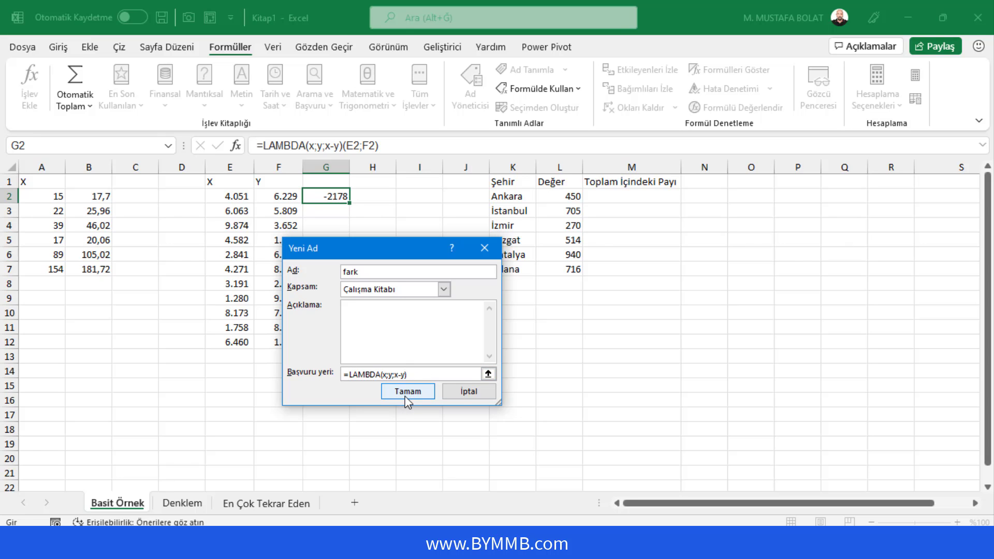
pyautogui.click(408, 393)
pyautogui.click(559, 465)
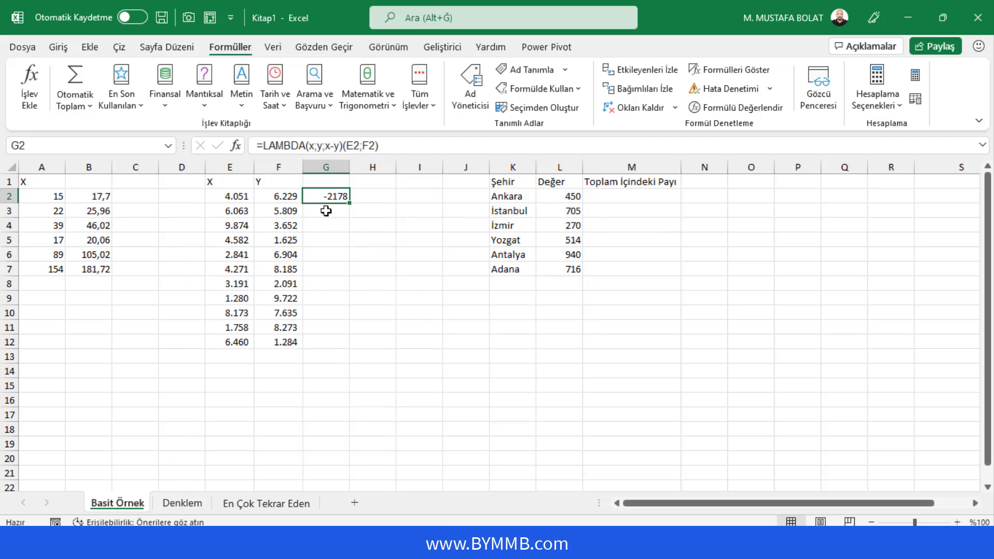
# - Enter =fark(E2;F2) in G2 and fill it down to G12, giving -2178 through 5176
pyautogui.write('=fark(')
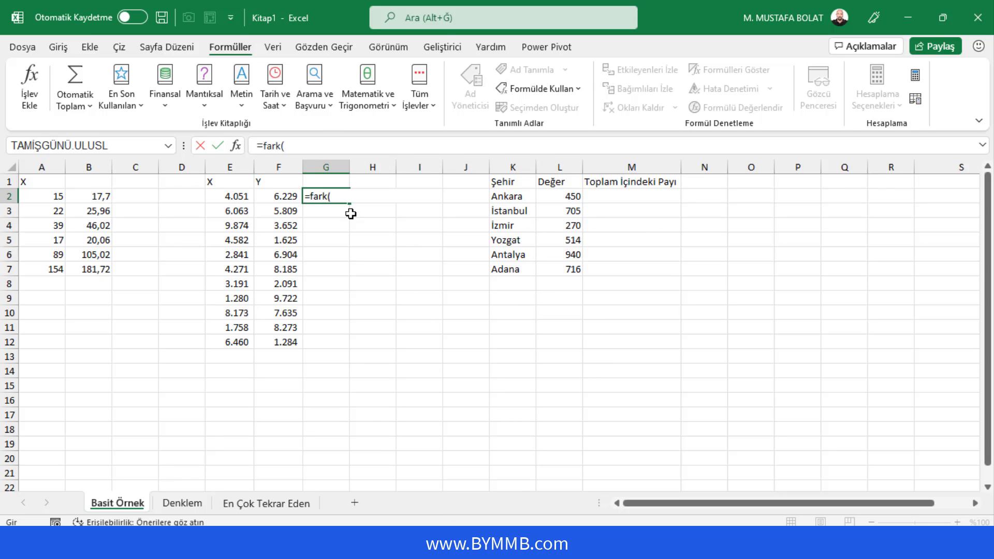
pyautogui.click(231, 197)
pyautogui.write(';')
pyautogui.click(274, 195)
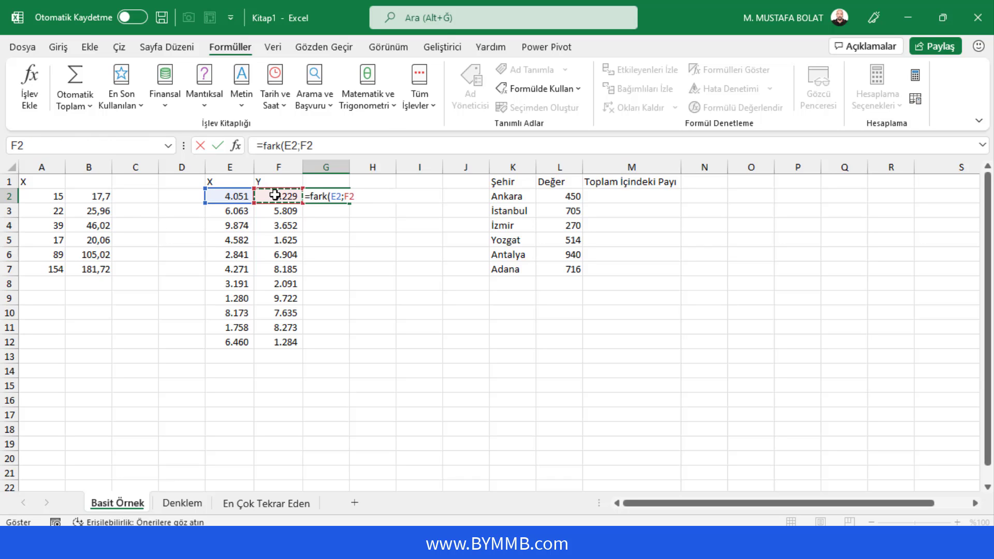
pyautogui.press('Return')
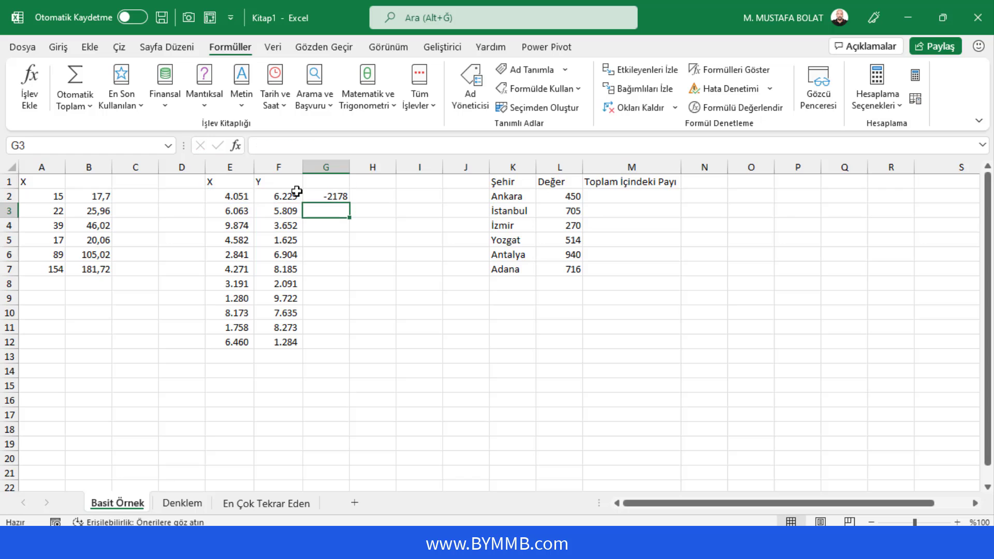
pyautogui.click(334, 196)
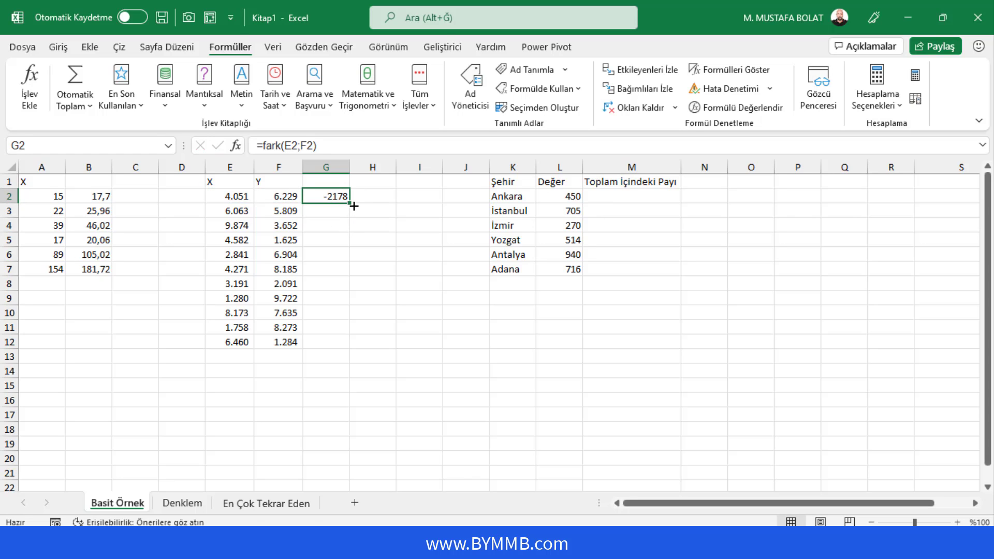
pyautogui.doubleClick(354, 205)
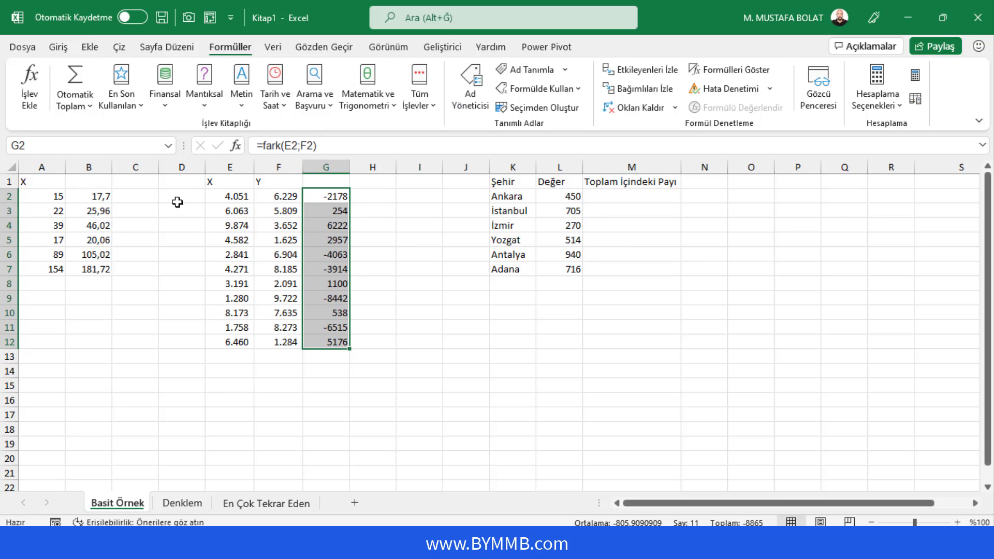
pyautogui.click(76, 400)
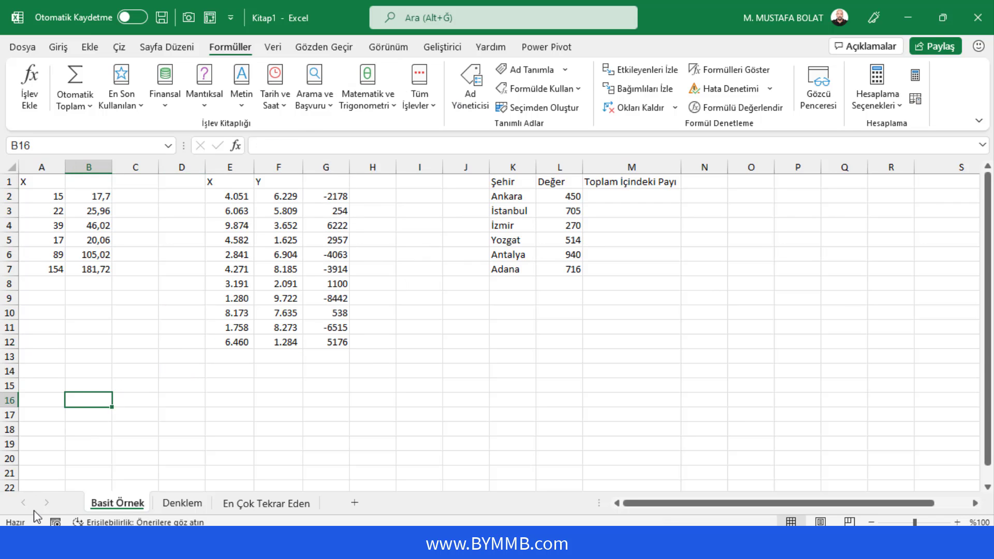
pyautogui.write('100')
pyautogui.press('Return')
pyautogui.write('200')
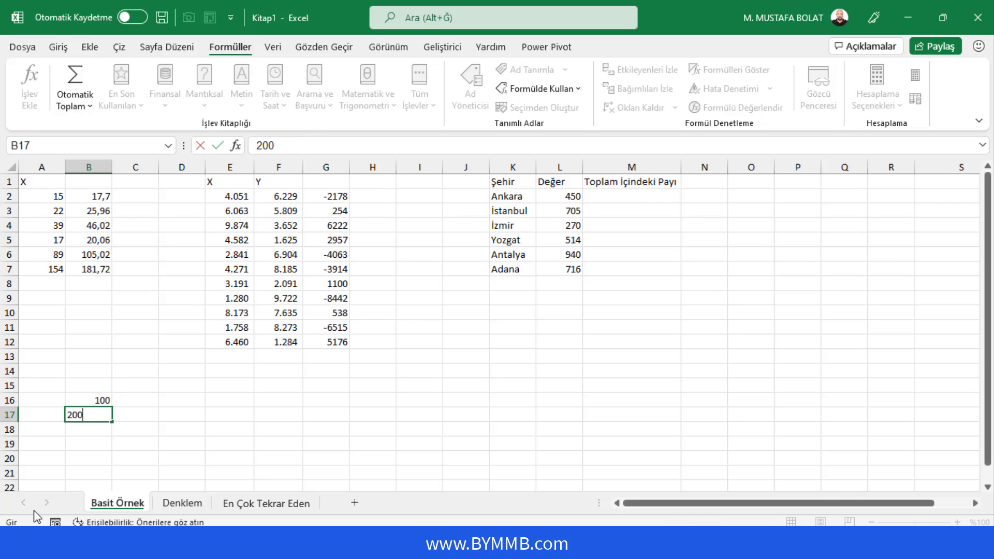
pyautogui.press('Return')
pyautogui.press('Up')
pyautogui.press('Up')
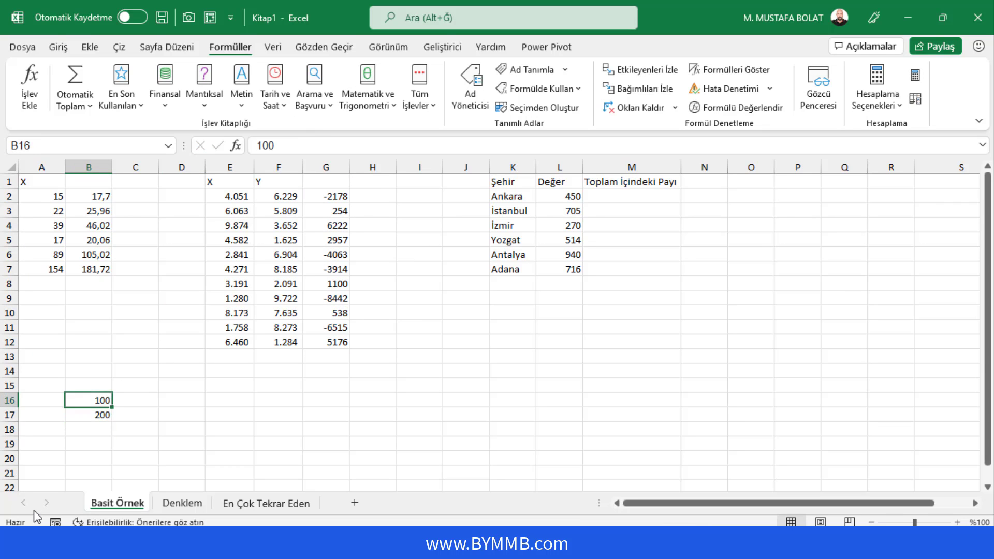
pyautogui.press('Right')
pyautogui.press('Right')
pyautogui.press('Right')
pyautogui.press('Down')
pyautogui.press('Right')
pyautogui.press('Right')
pyautogui.press('Down')
pyautogui.press('Down')
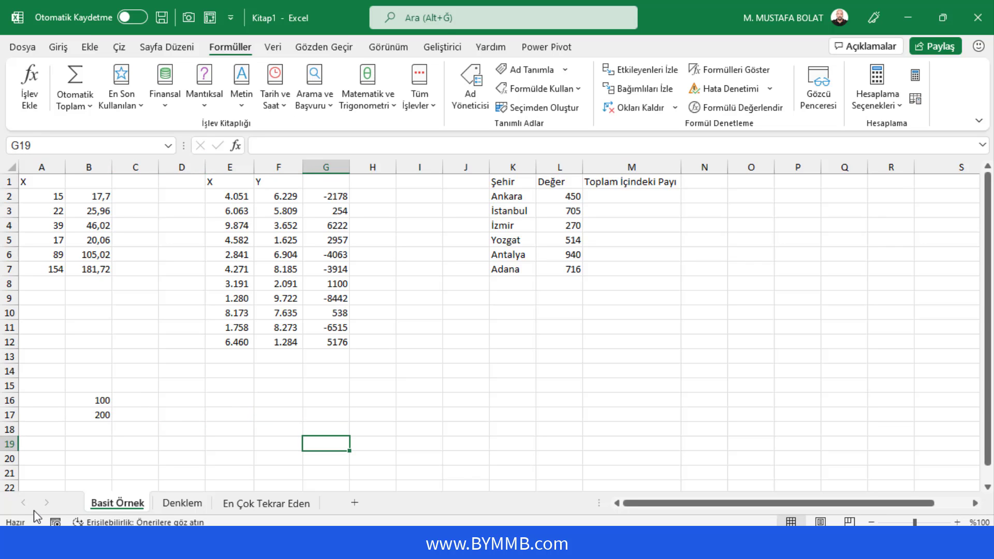
pyautogui.write('=fa')
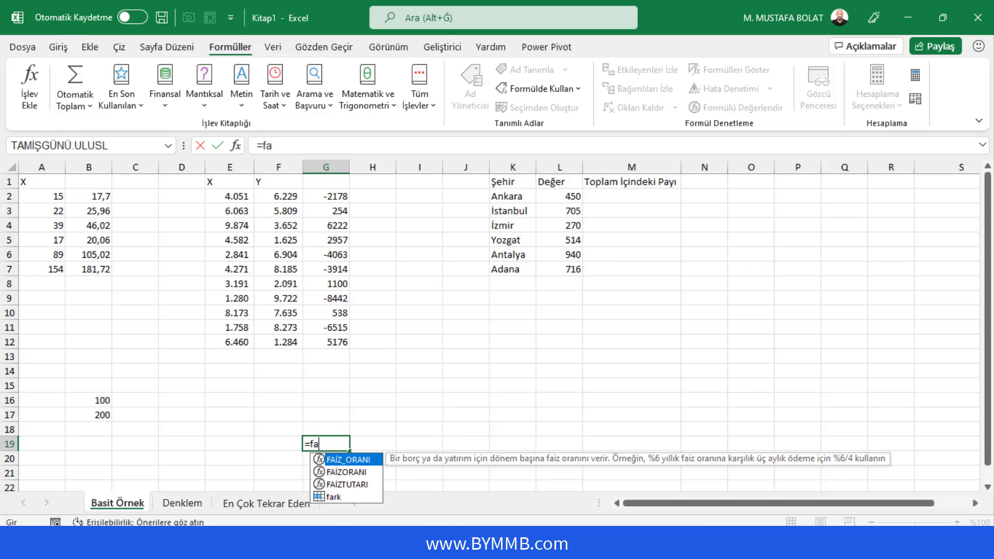
pyautogui.doubleClick(326, 497)
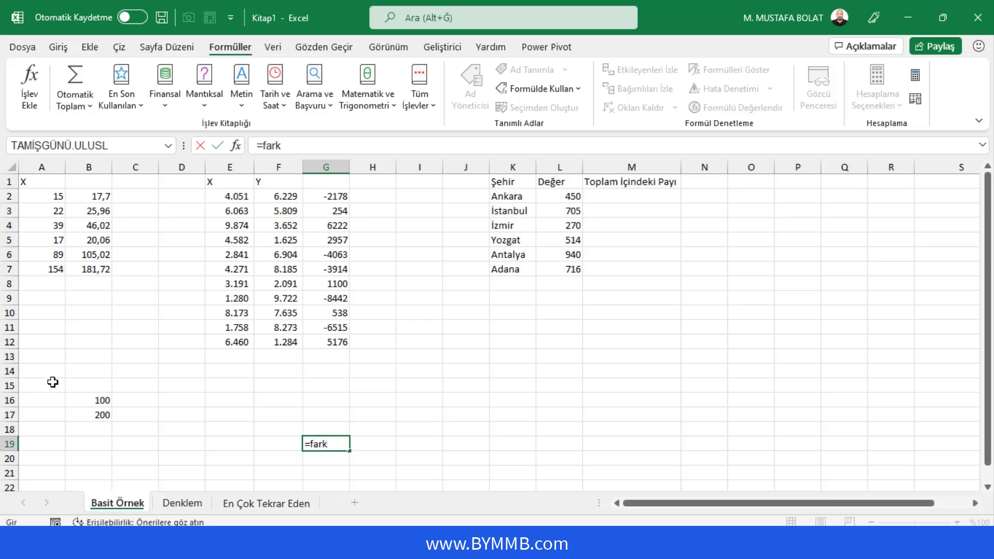
pyautogui.click(91, 397)
pyautogui.write(';')
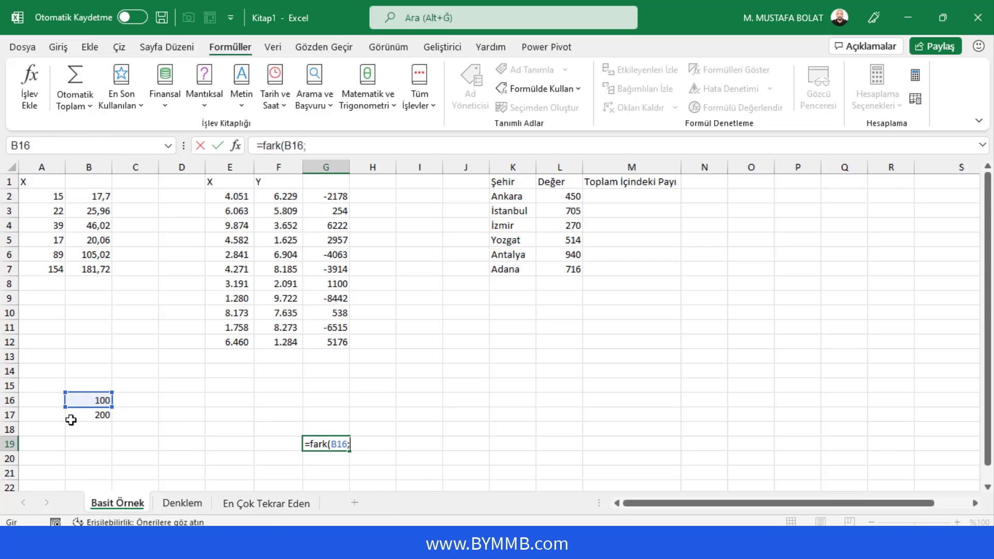
pyautogui.click(96, 412)
pyautogui.write(')')
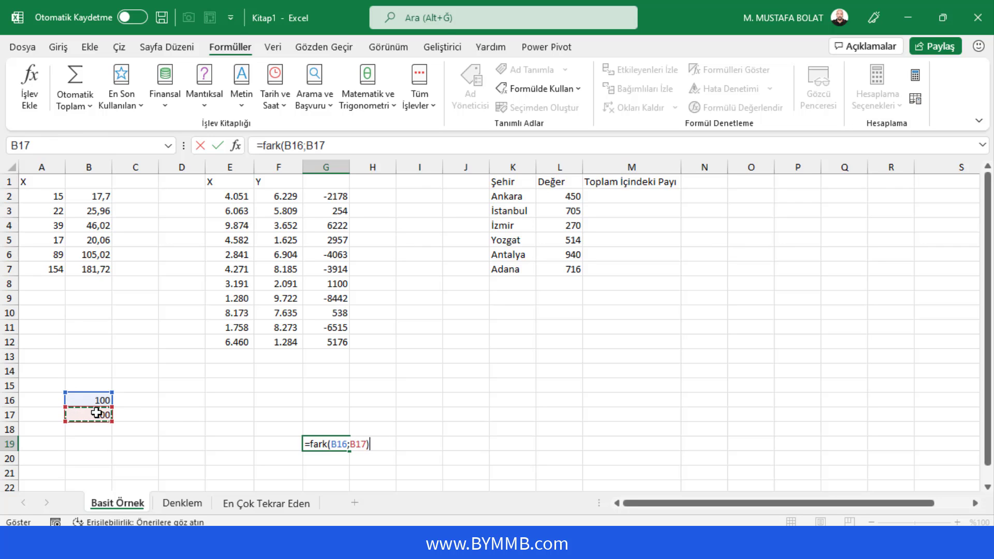
pyautogui.press('Return')
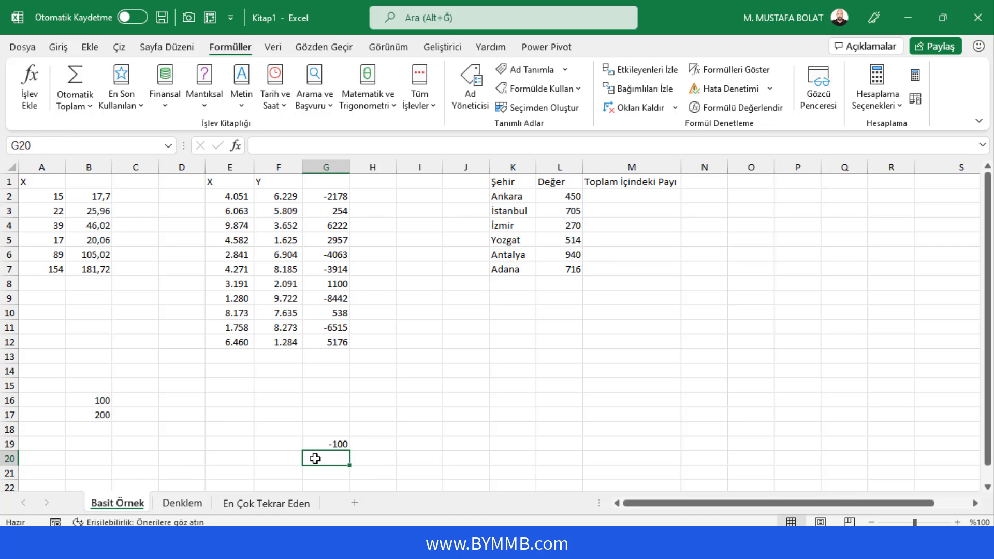
pyautogui.moveTo(34, 399); pyautogui.dragTo(395, 459)
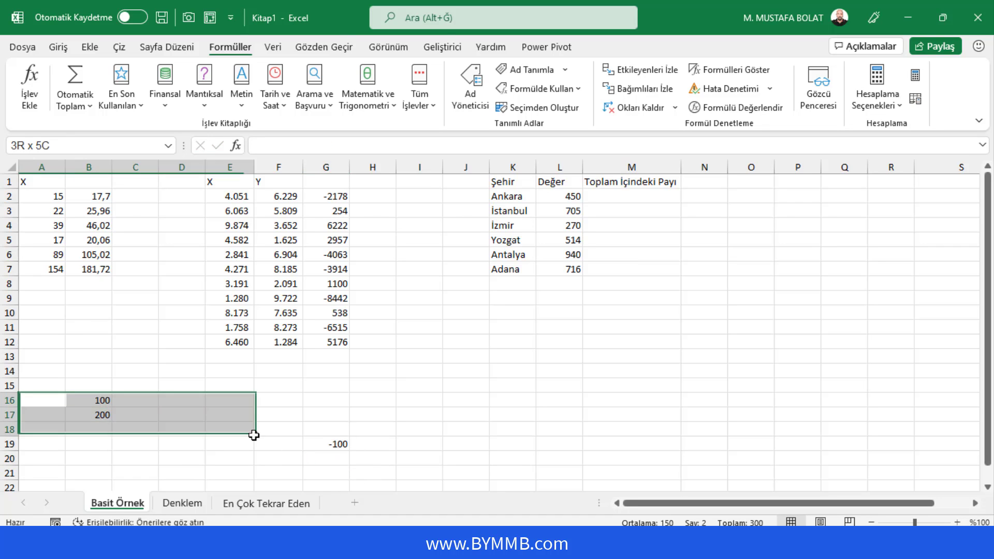
pyautogui.press('Delete')
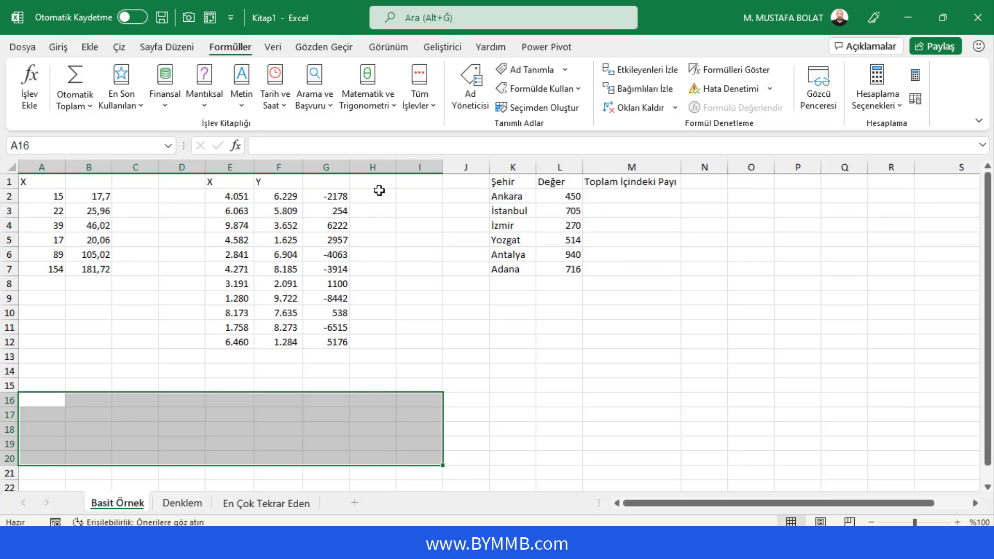
pyautogui.click(343, 207)
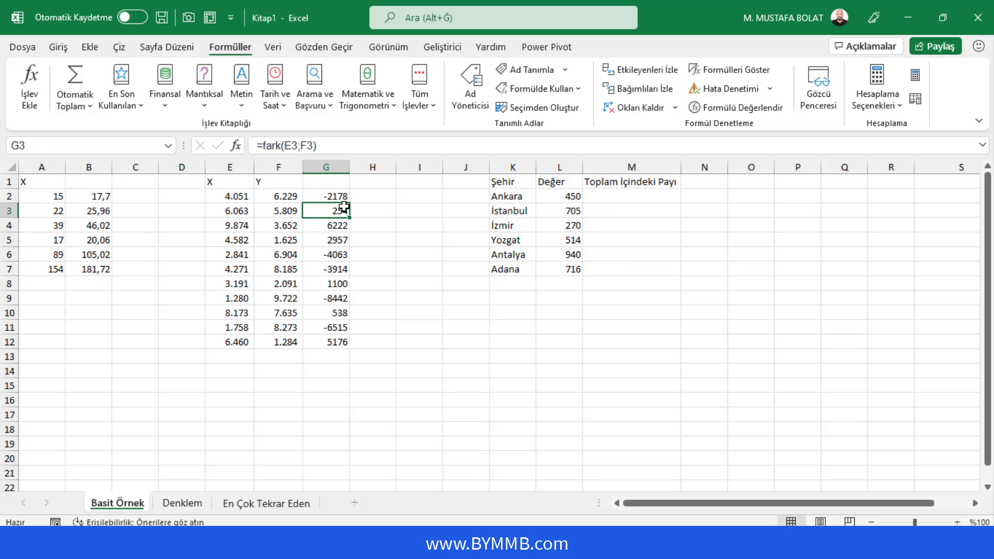
pyautogui.click(625, 192)
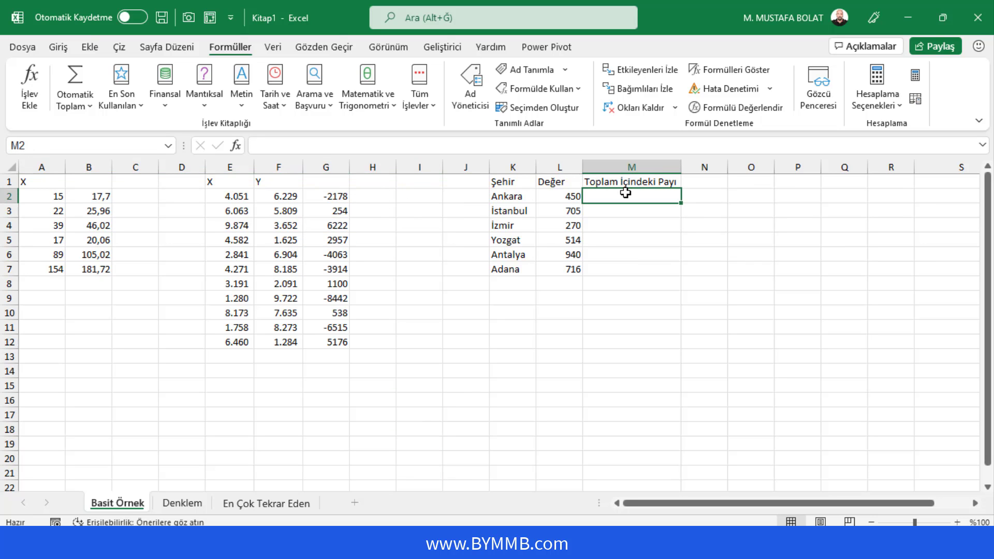
pyautogui.click(571, 196)
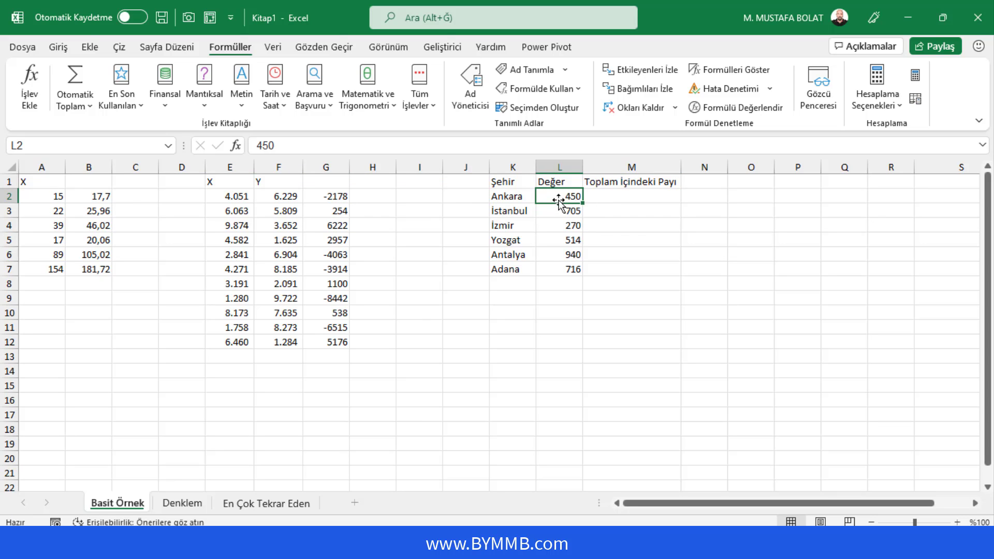
pyautogui.moveTo(570, 197); pyautogui.dragTo(568, 283)
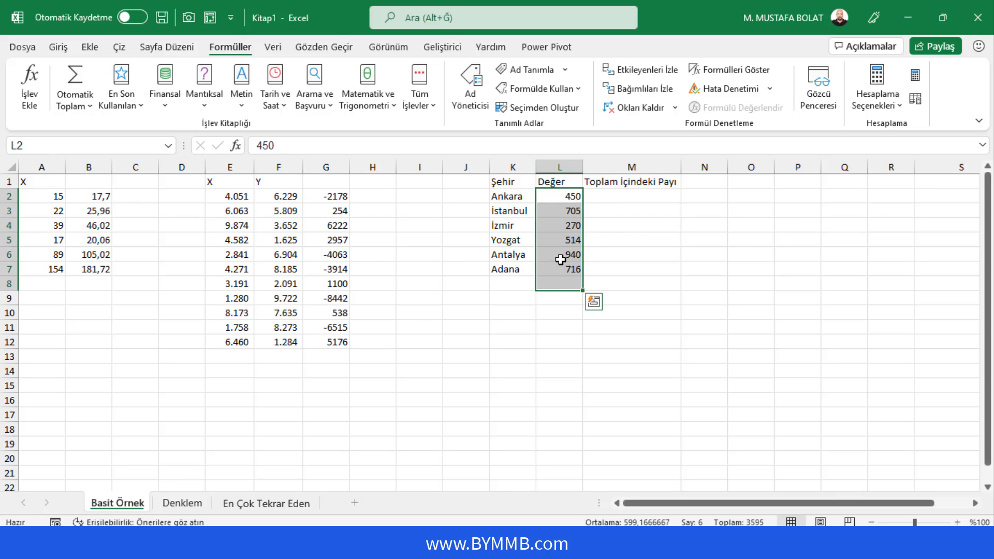
pyautogui.click(626, 198)
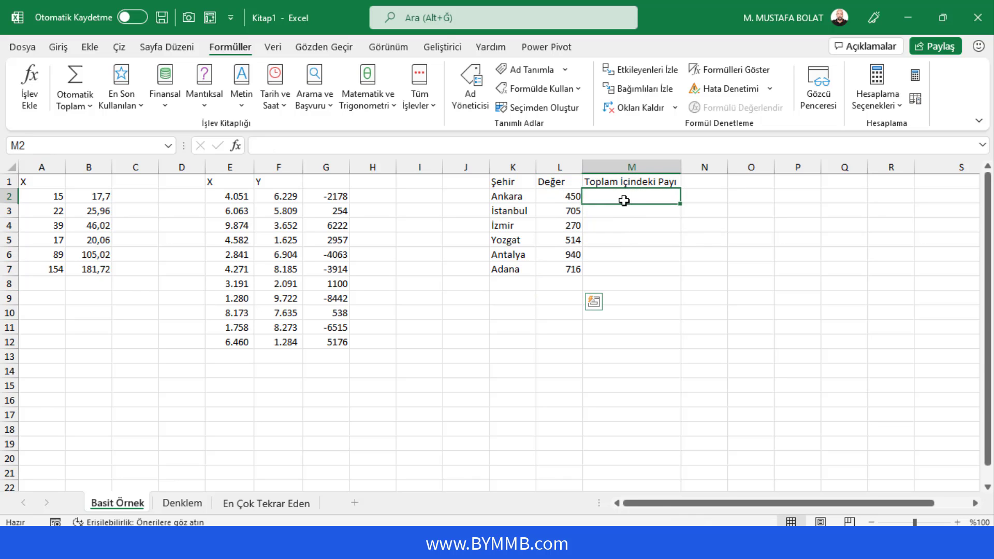
pyautogui.write('=t')
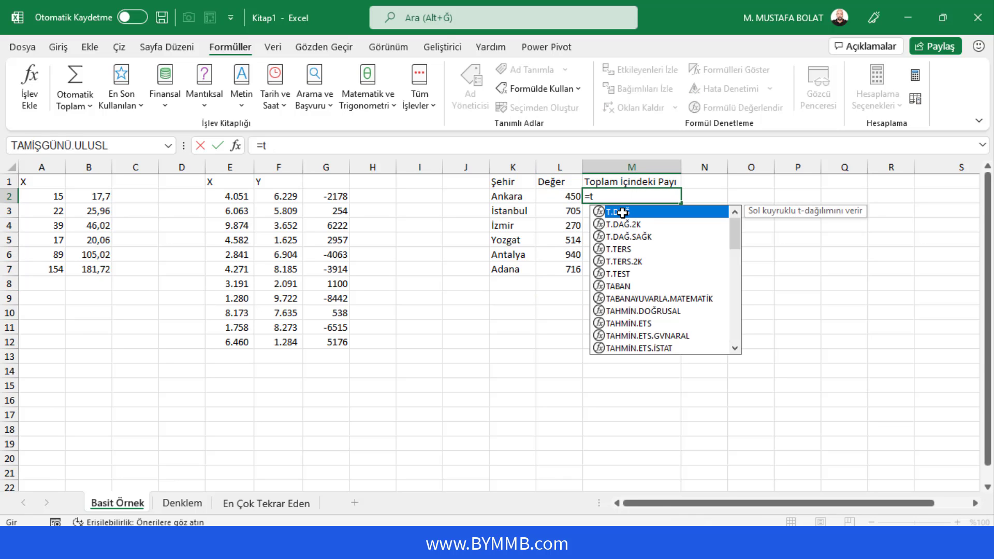
pyautogui.press('BackSpace')
pyautogui.press('Left')
pyautogui.write('/')
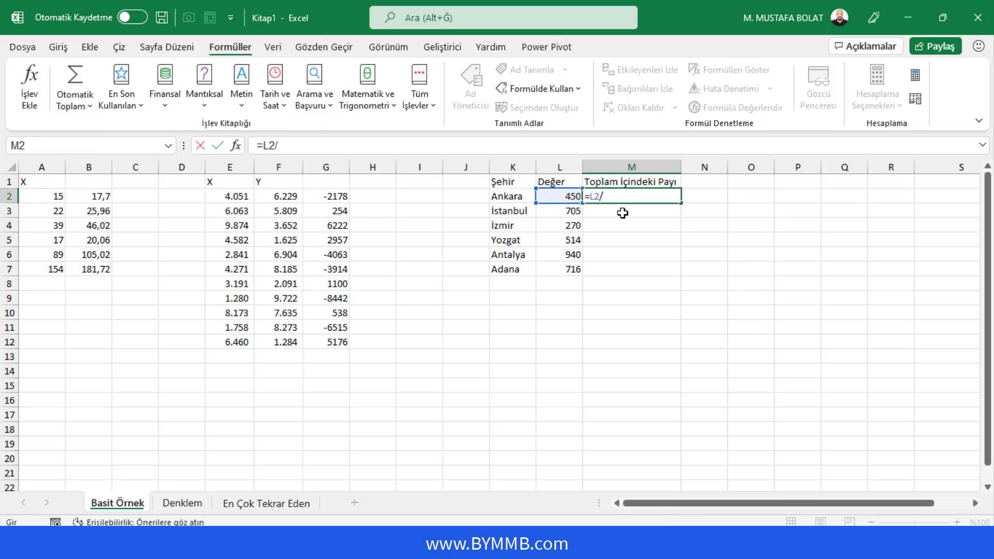
pyautogui.write('top')
pyautogui.press('Down')
pyautogui.press('Tab')
pyautogui.press('Left')
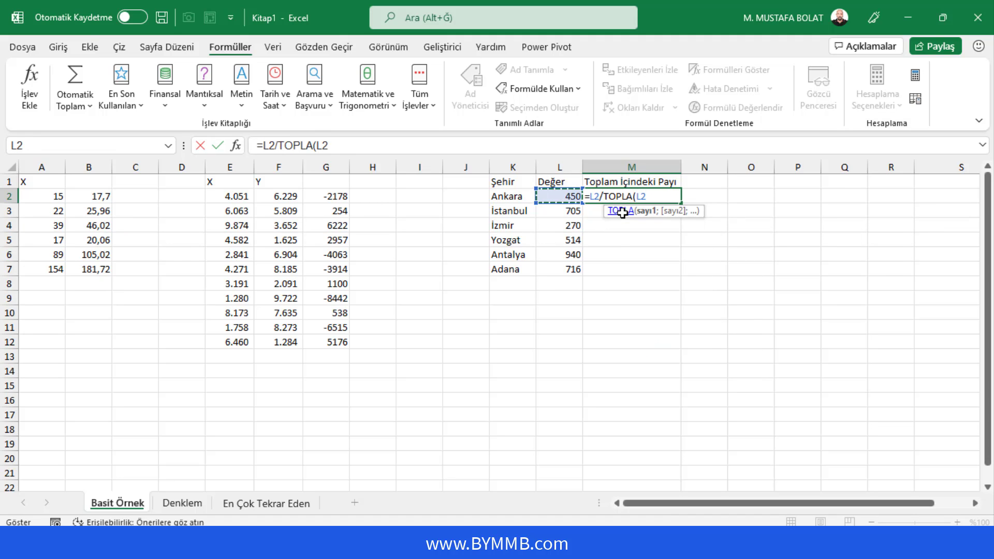
pyautogui.hotkey('shift', 'Down')
pyautogui.hotkey('shift', 'Down')
pyautogui.hotkey('shift', 'Down')
pyautogui.hotkey('shift', 'Down')
pyautogui.hotkey('ctrl', 'Return')
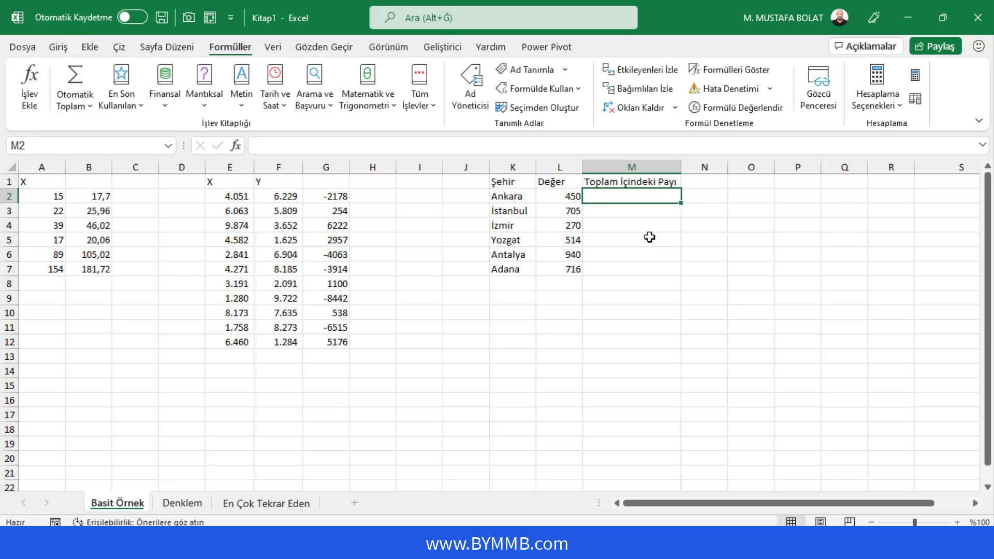
pyautogui.write('=lam')
# - Type =LAMBDA(x;aralik;x/TOPLA(aralik))) into M2 and select the formula text
pyautogui.press('Tab')
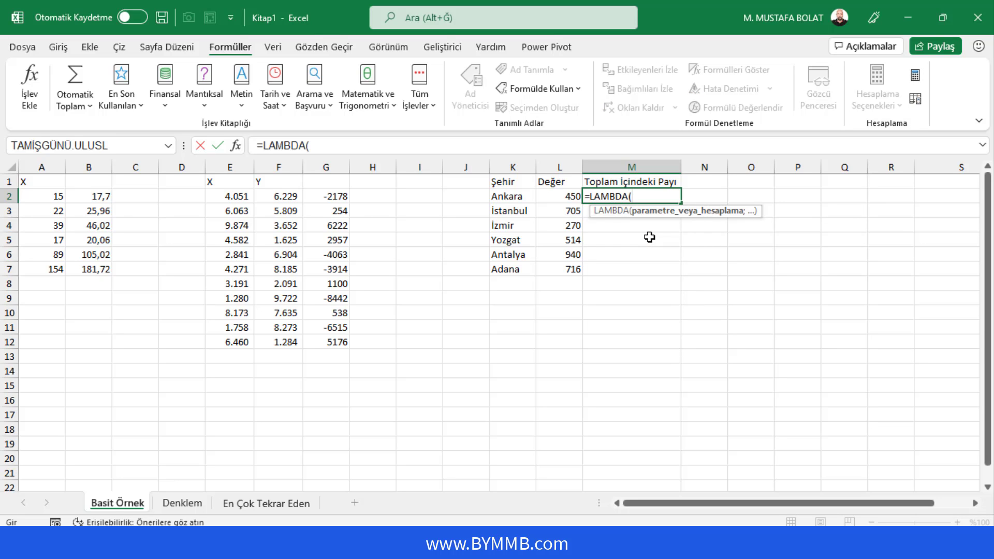
pyautogui.write('x;aral')
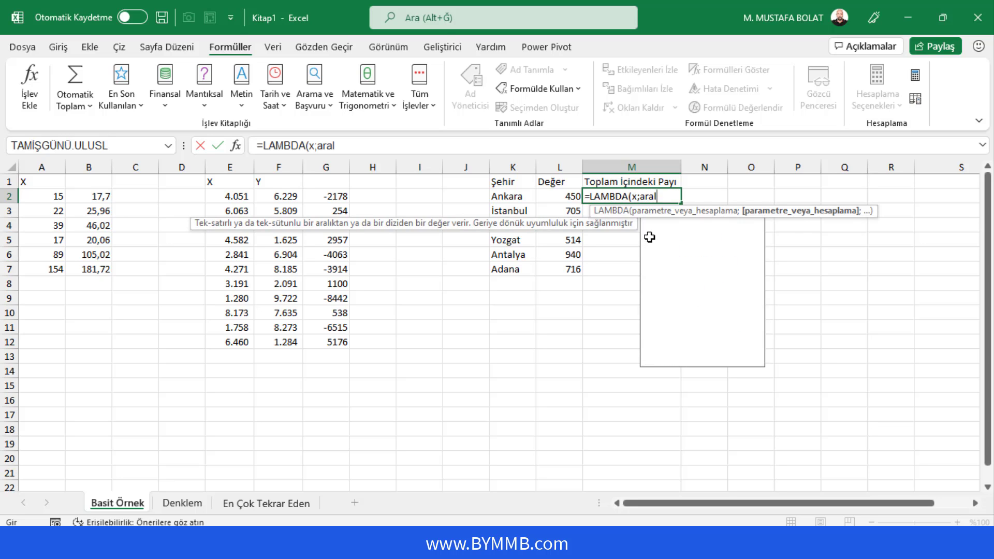
pyautogui.write('ik')
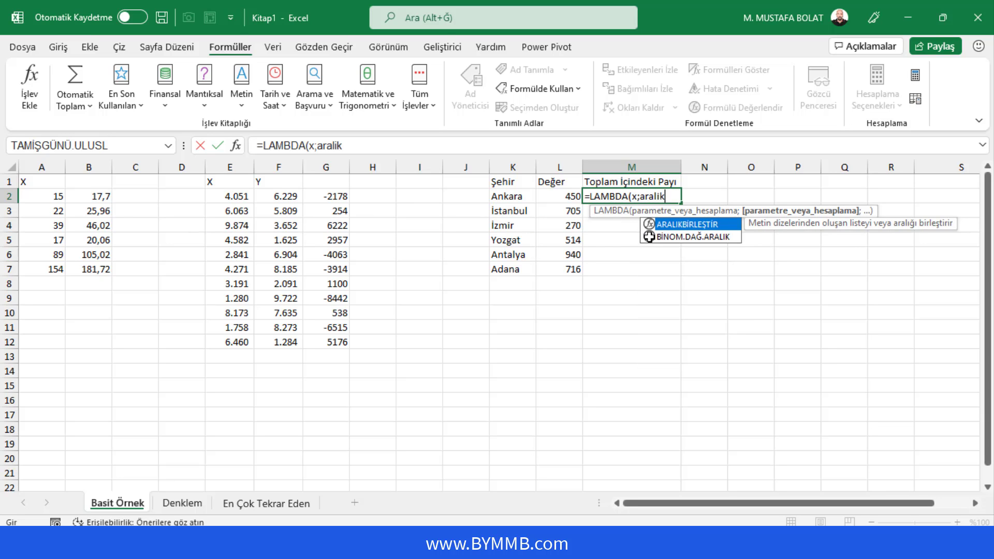
pyautogui.write(';')
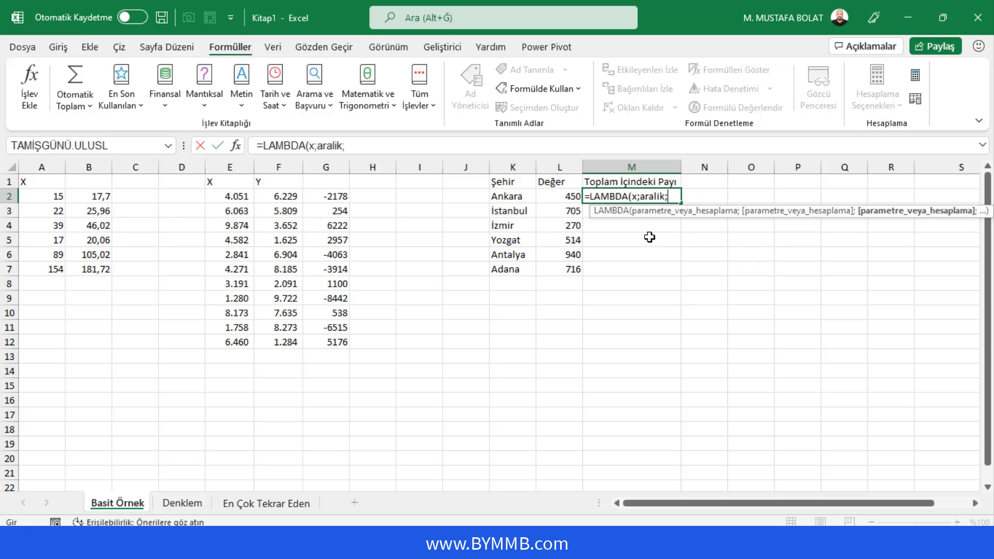
pyautogui.write('x/to')
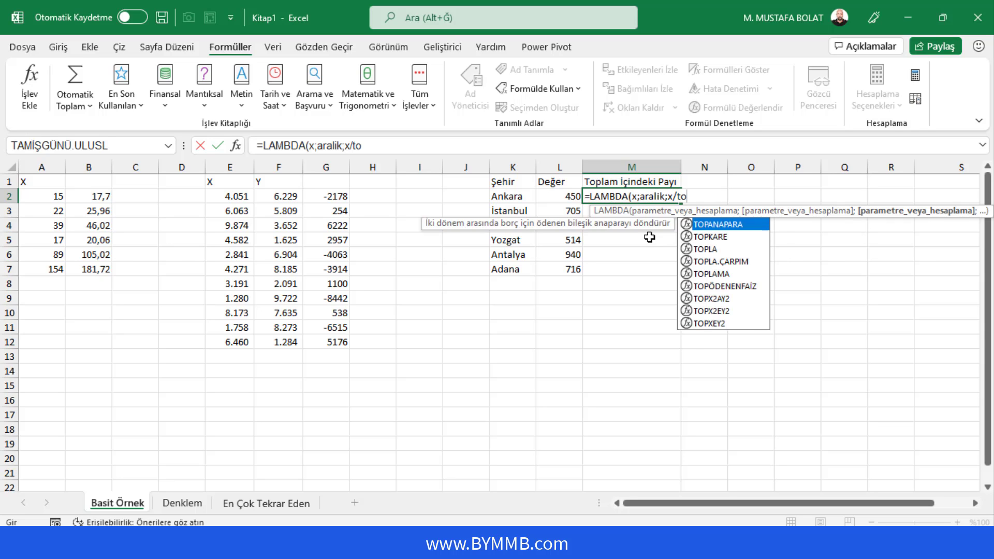
pyautogui.write('p')
pyautogui.press('Down')
pyautogui.press('Down')
pyautogui.press('Tab')
pyautogui.write('a')
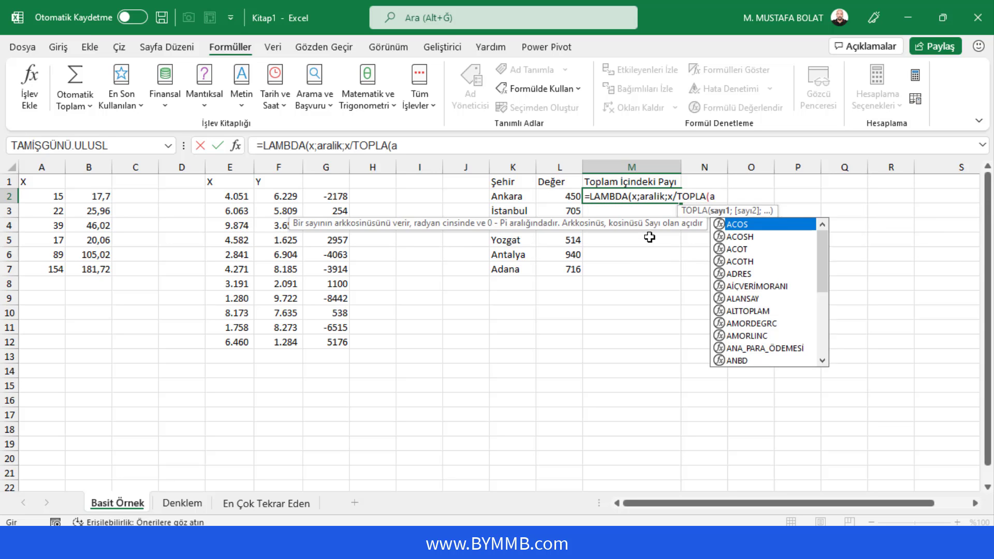
pyautogui.write('ralik)')
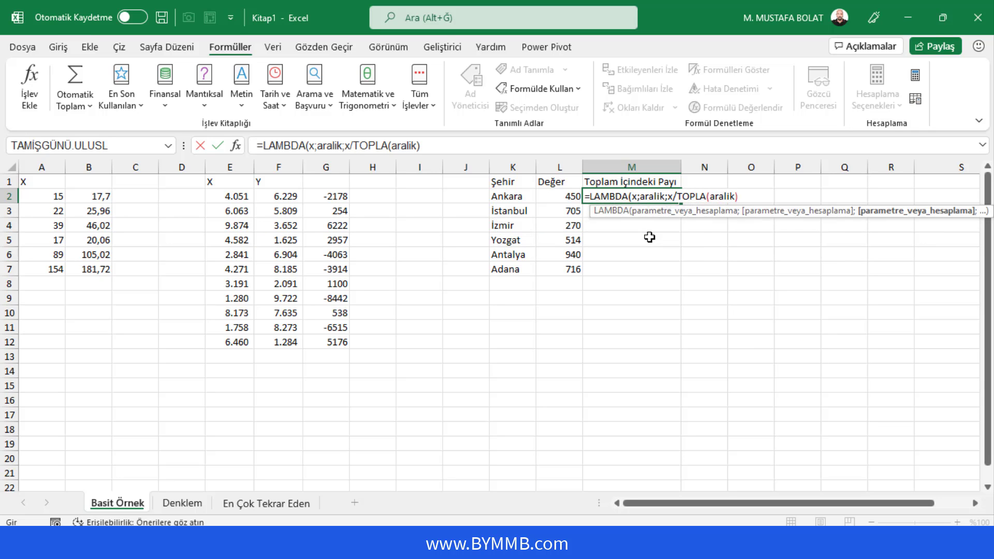
pyautogui.write('))')
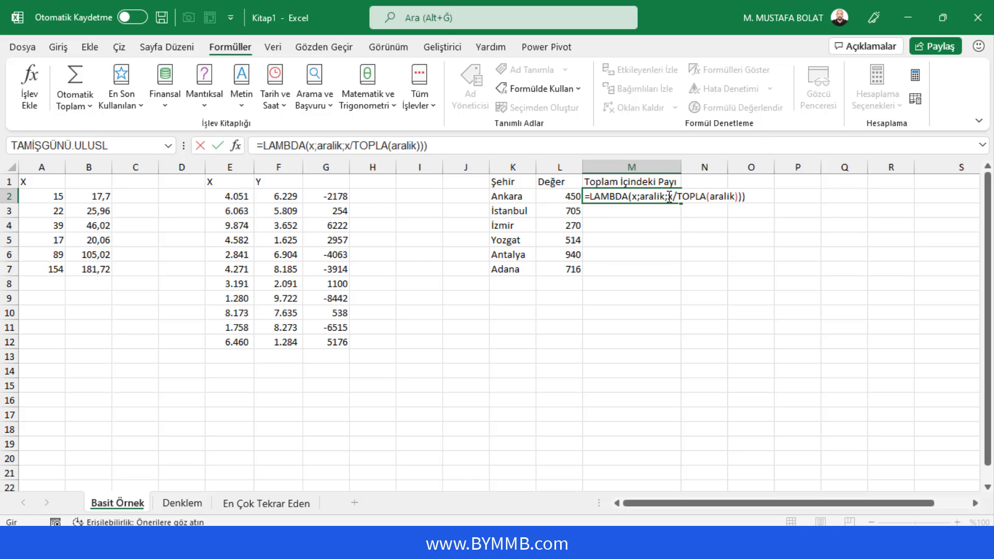
pyautogui.moveTo(668, 196); pyautogui.dragTo(741, 197)
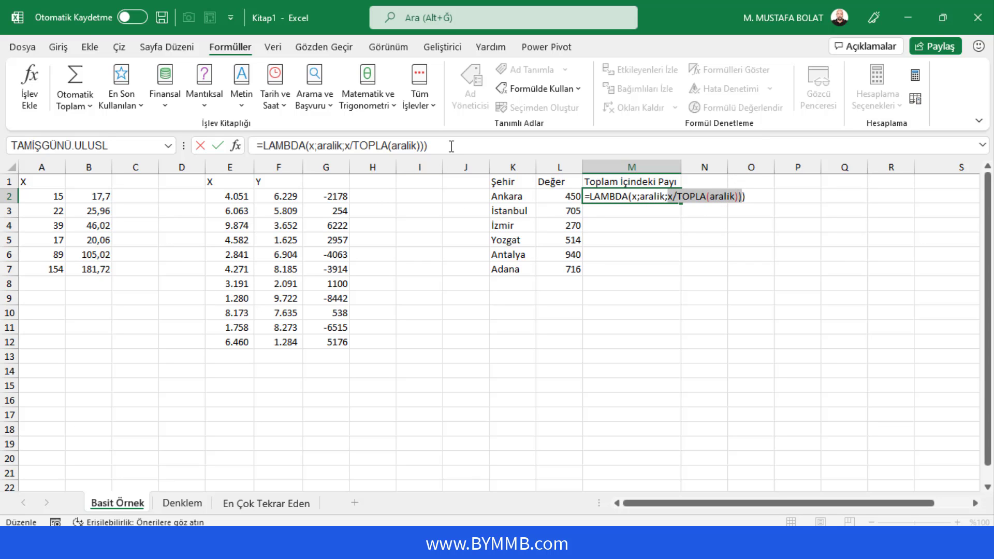
pyautogui.moveTo(450, 147); pyautogui.dragTo(237, 151)
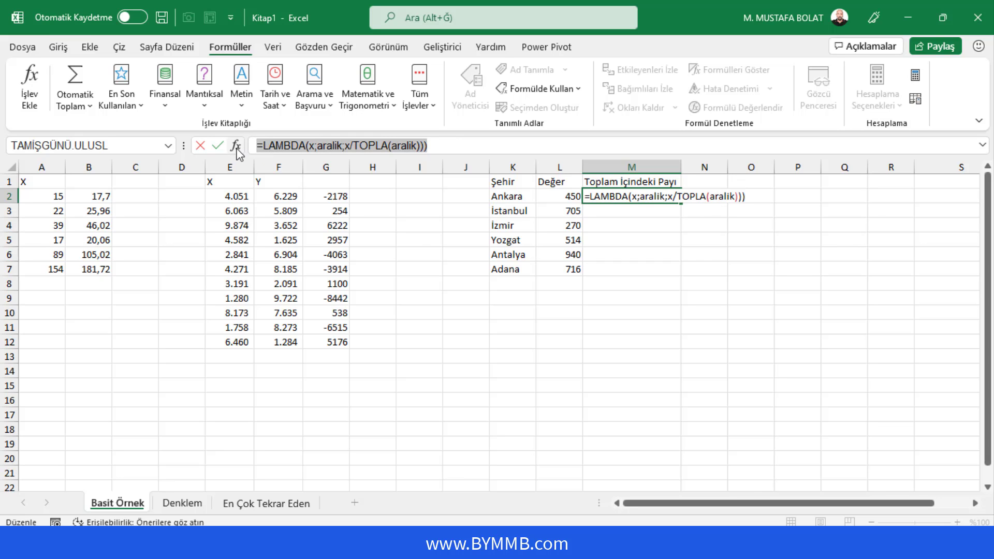
# - Cancel the M2 entry and start a name Toplam_İçindeki_Payı with the pasted LAMBDA as its reference
pyautogui.press('Return')
pyautogui.press('Return')
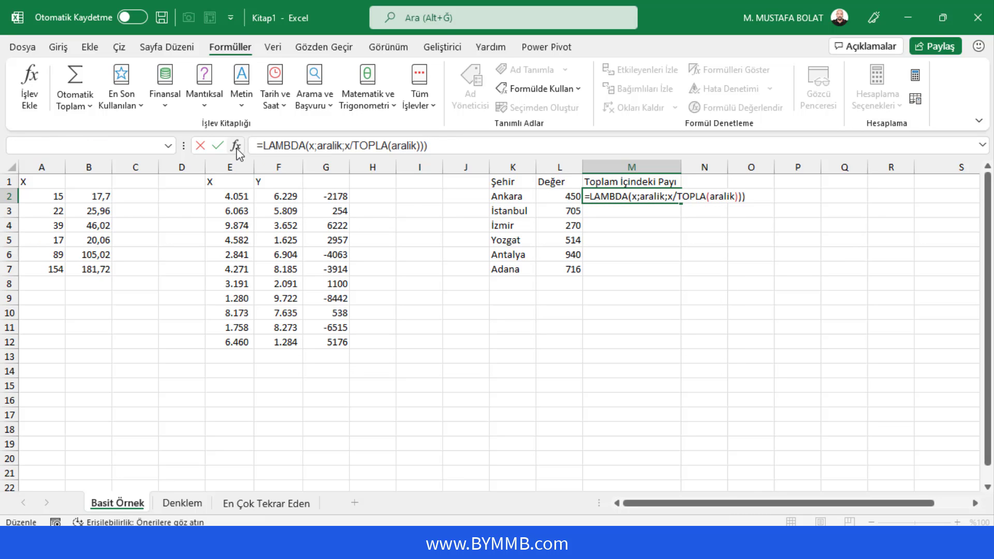
pyautogui.press('Escape')
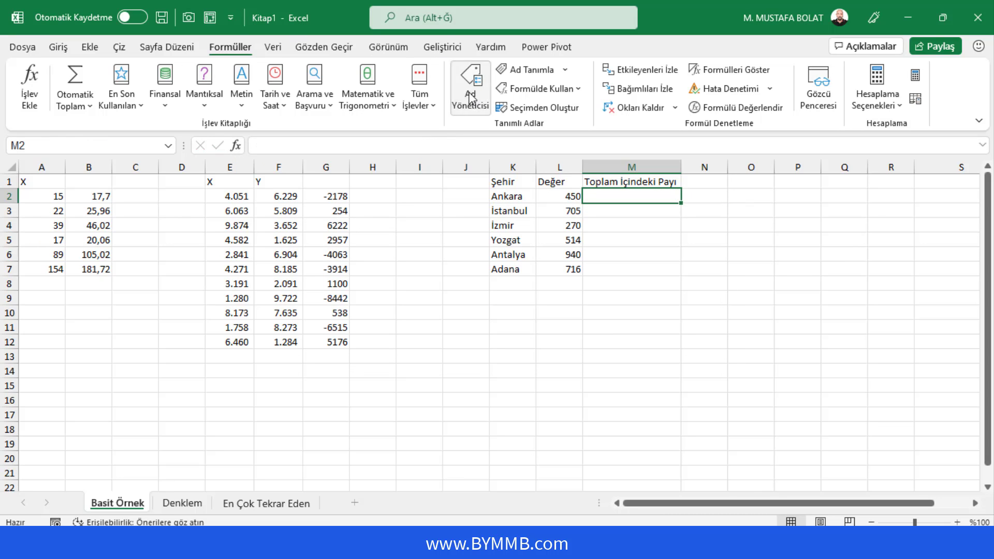
pyautogui.click(470, 86)
pyautogui.click(222, 200)
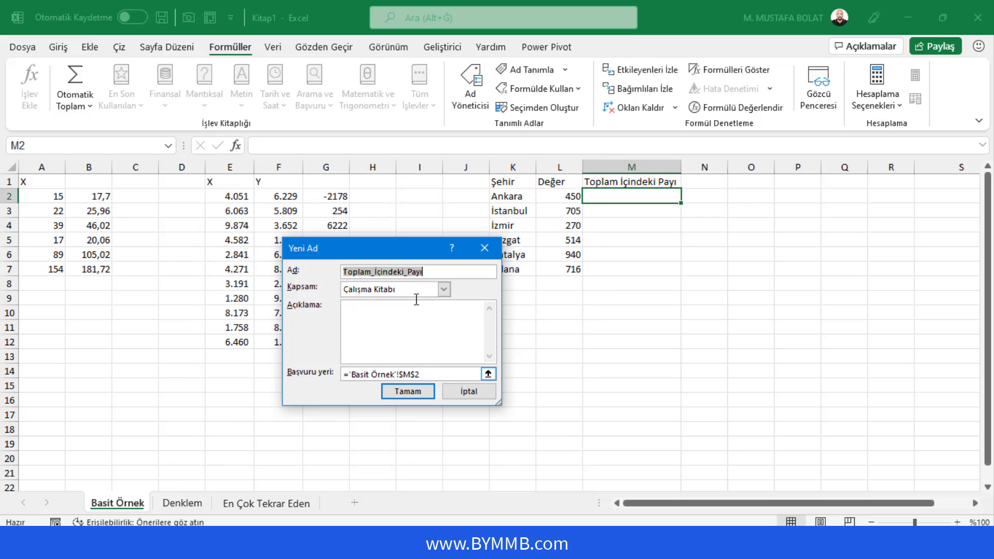
pyautogui.click(432, 272)
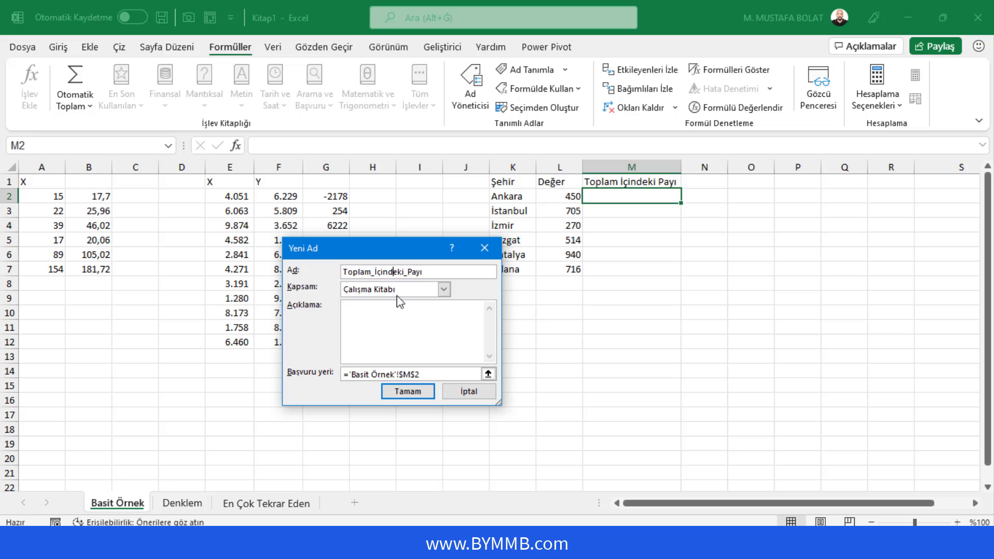
pyautogui.moveTo(437, 374); pyautogui.dragTo(288, 368)
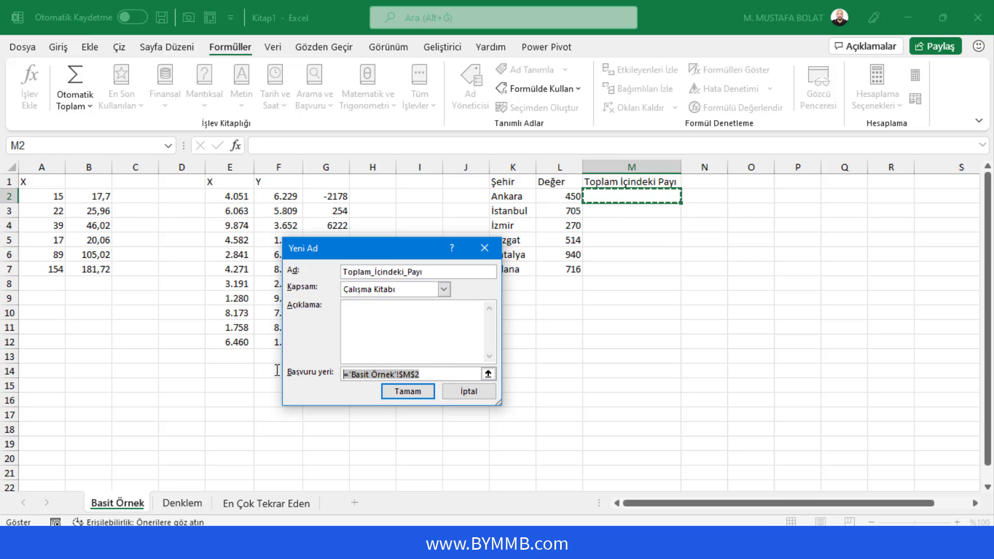
pyautogui.press('BackSpace')
pyautogui.hotkey('ctrl', 'v')
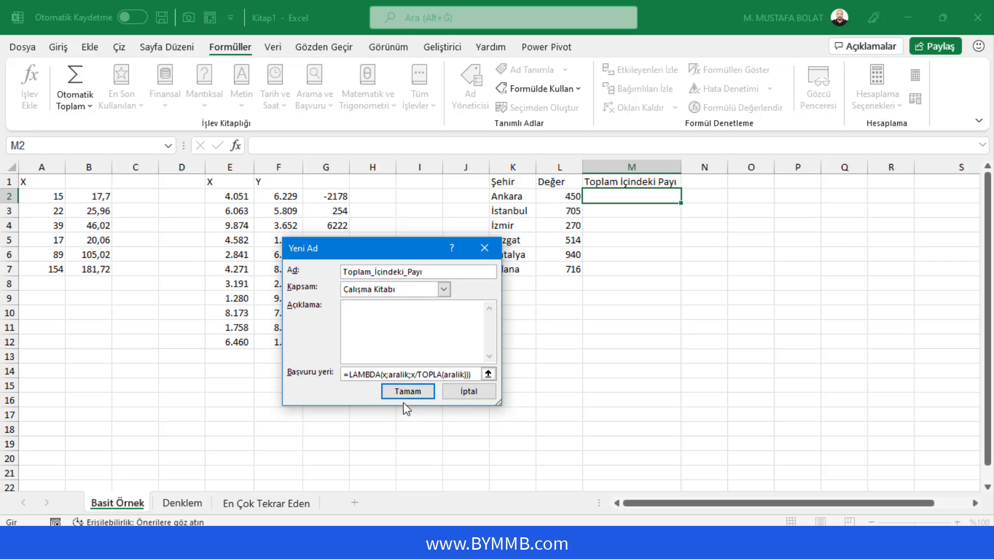
# - Dismiss the formula error and save the Toplam_İçindeki_Payı name
pyautogui.click(414, 395)
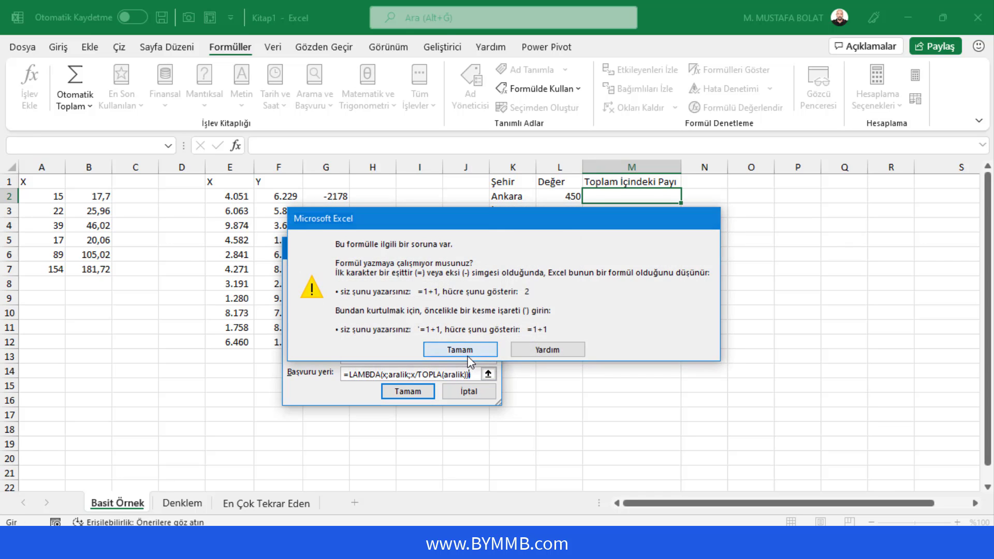
pyautogui.click(468, 357)
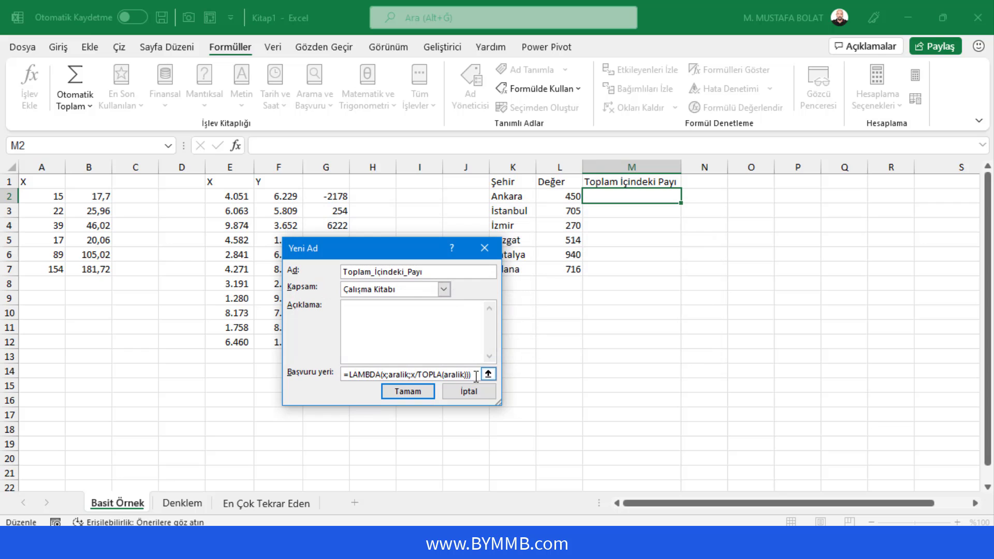
pyautogui.click(460, 414)
pyautogui.click(409, 392)
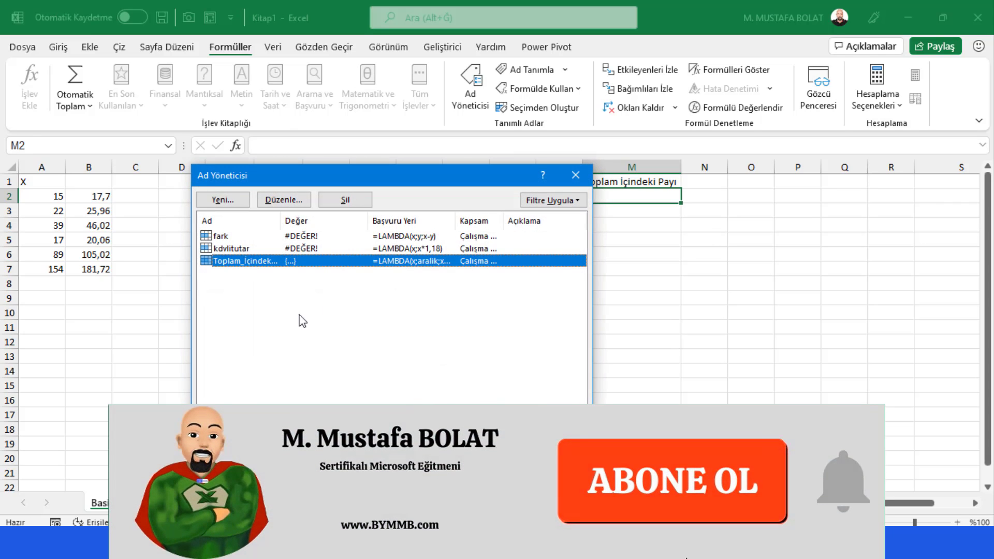
pyautogui.click(575, 175)
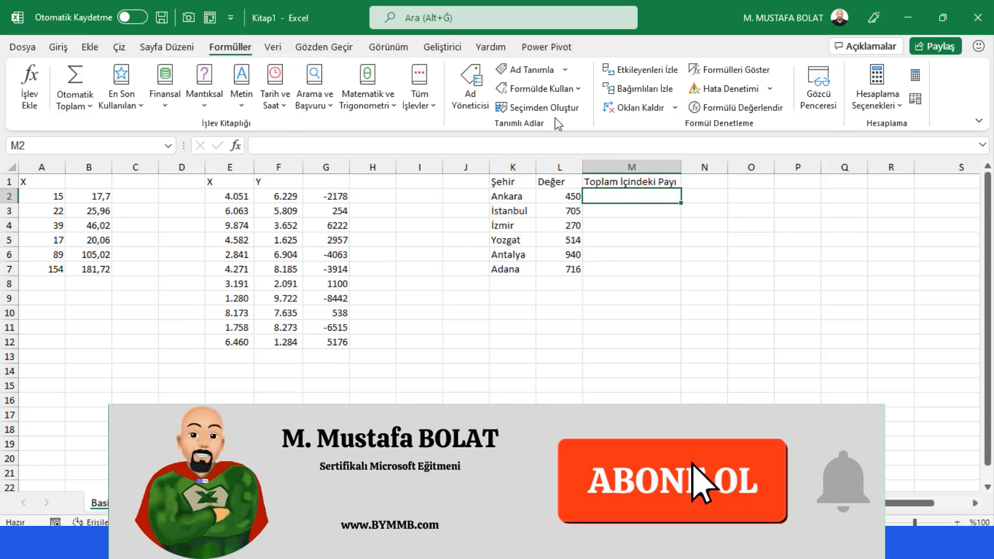
# - Enter =Toplam_İçindeki_Payı(L2;$L$2:$L$7) in M2, giving 12,52% for Ankara
pyautogui.write('=top')
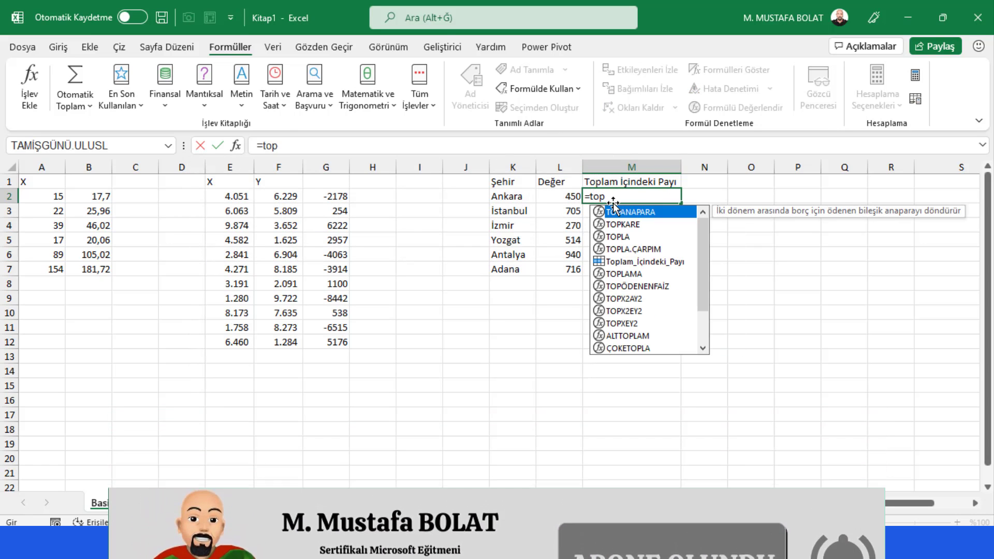
pyautogui.doubleClick(661, 262)
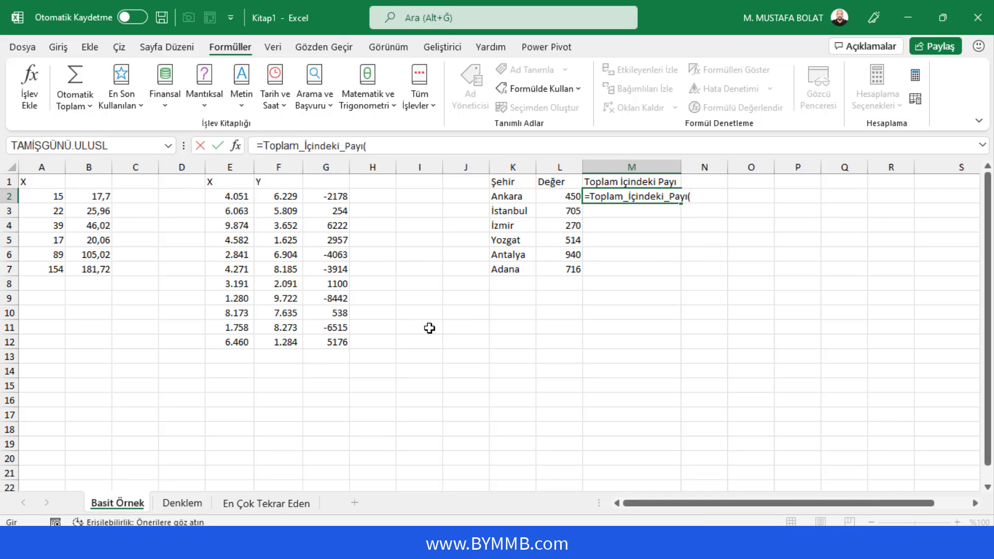
pyautogui.click(557, 199)
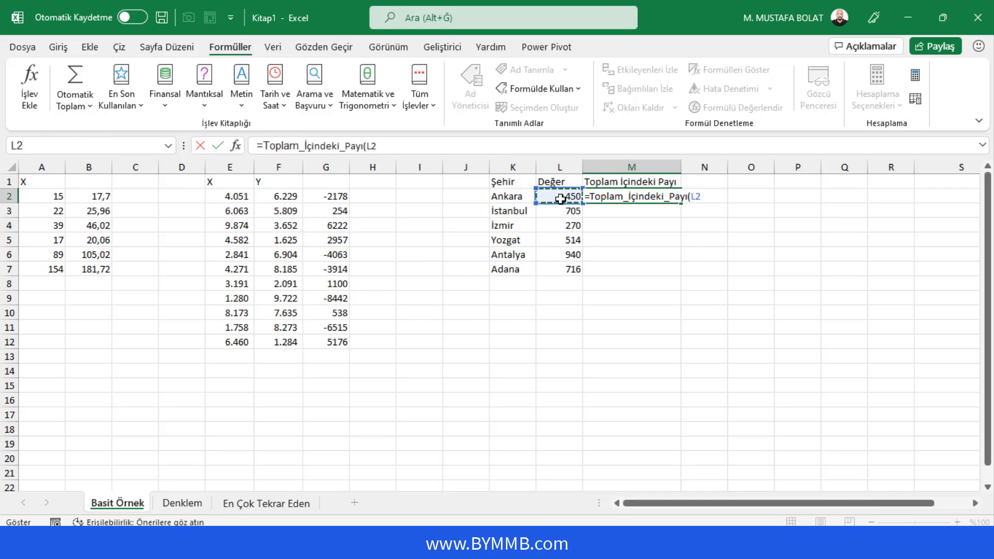
pyautogui.write(';')
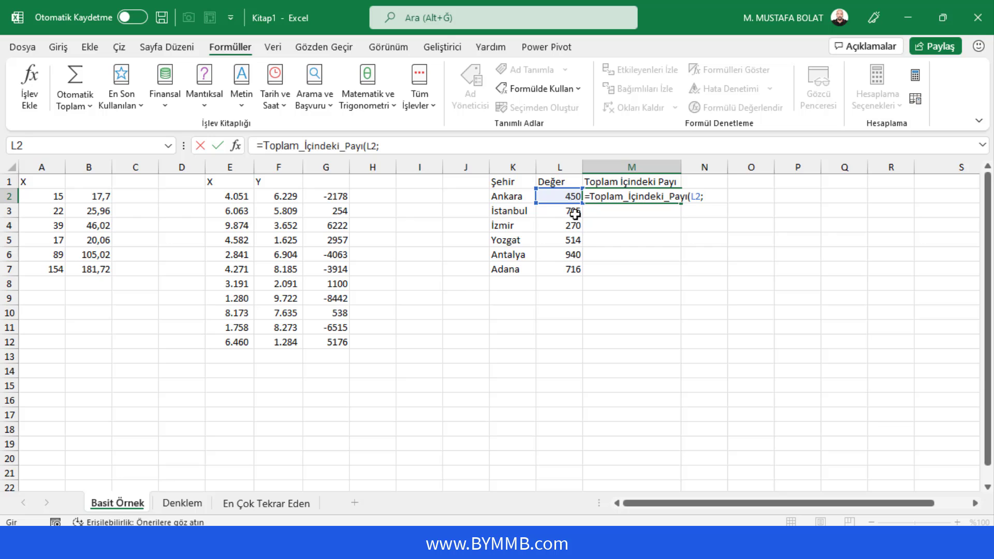
pyautogui.moveTo(568, 196); pyautogui.dragTo(576, 273)
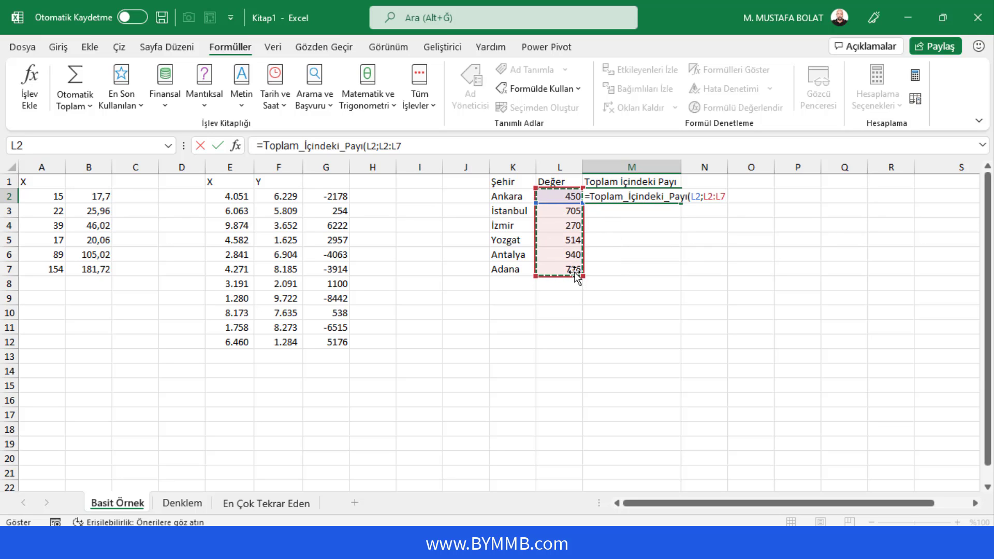
pyautogui.press('F4')
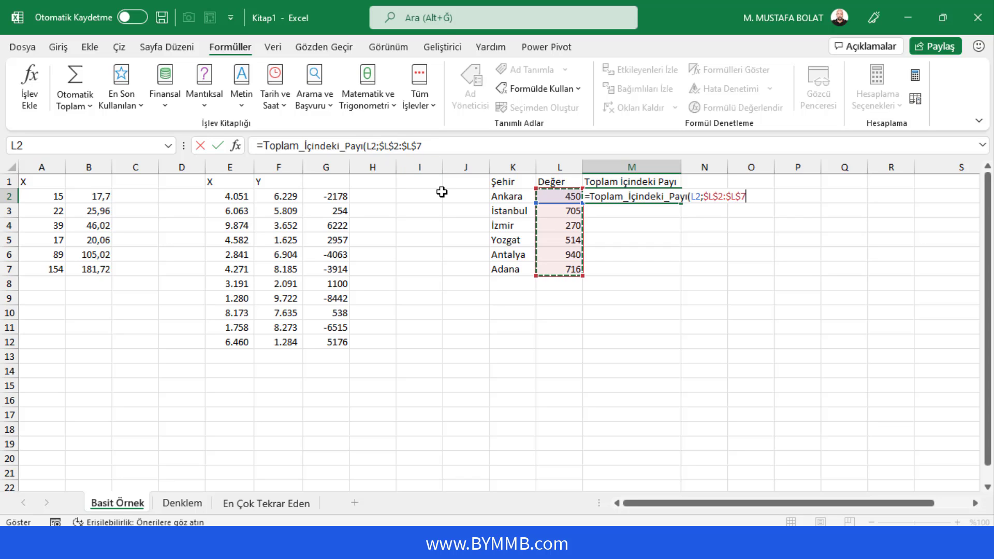
pyautogui.press('Return')
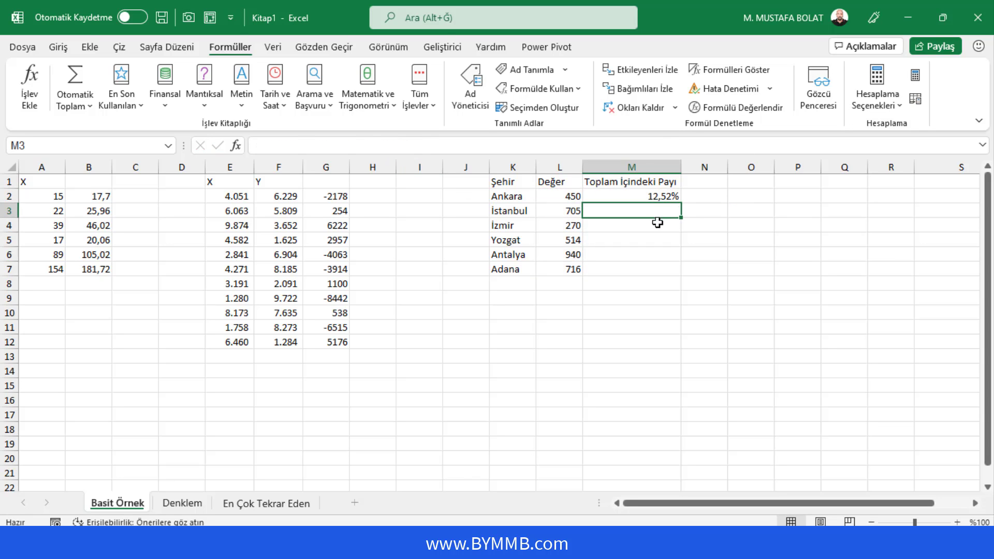
# - Copy M2's share formula down to M7, ending at 19,92%
pyautogui.click(676, 197)
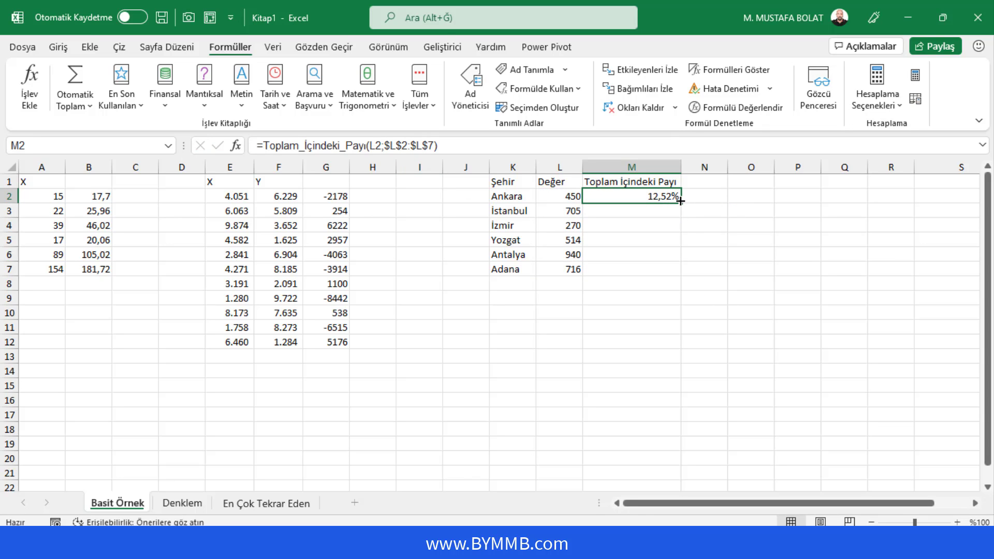
pyautogui.doubleClick(680, 201)
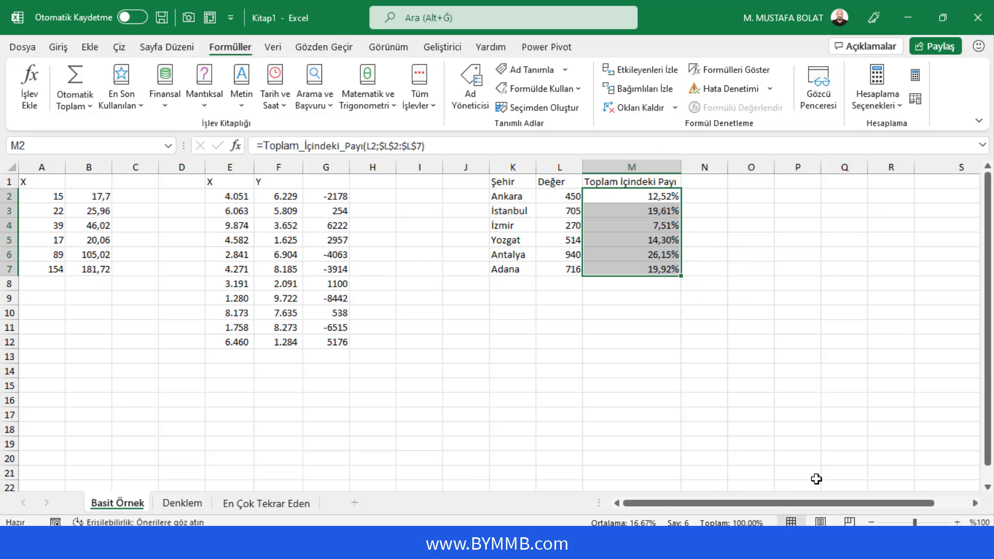
pyautogui.click(135, 225)
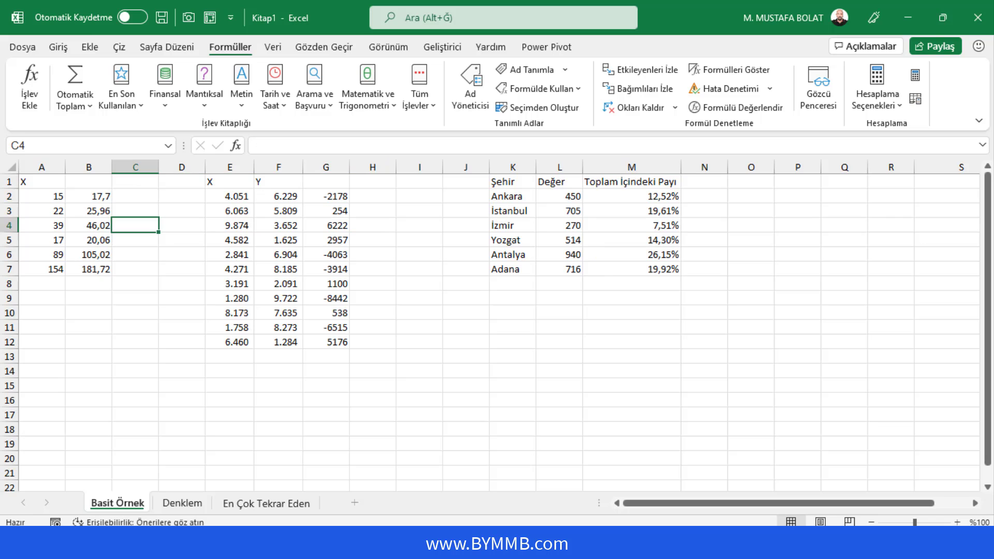
# - On the Denklem sheet, type =LAMBDA(a;b;a^2+b^2) in I2 and select the formula text
pyautogui.click(176, 506)
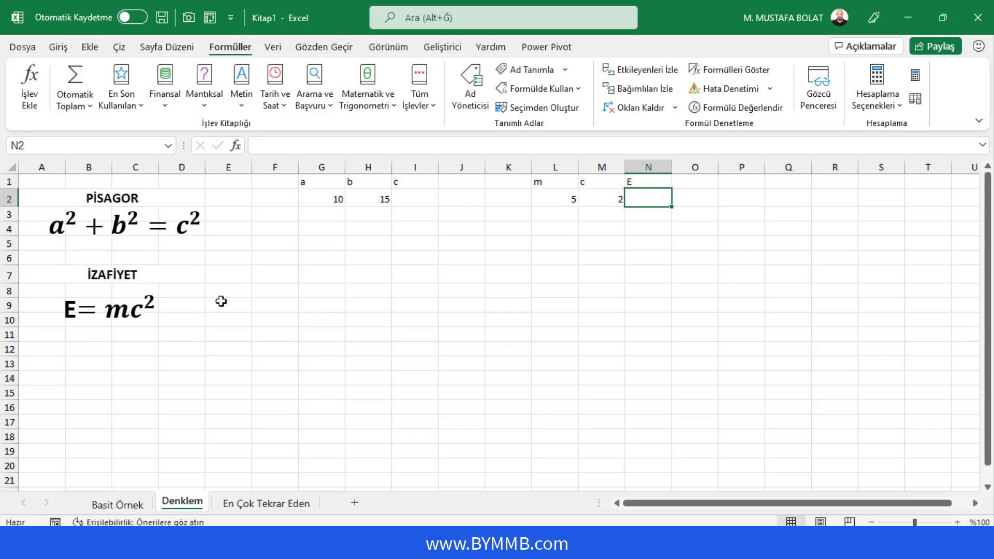
pyautogui.click(420, 201)
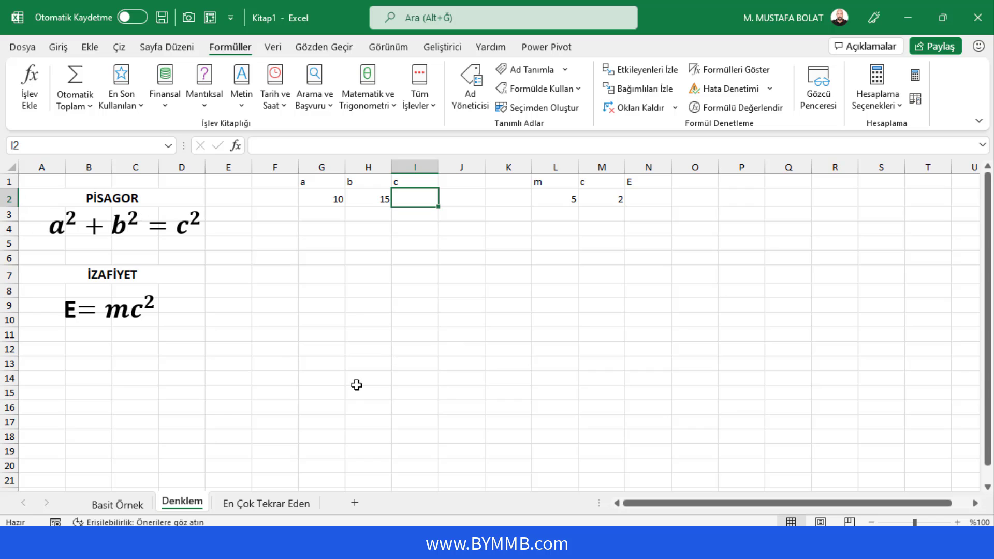
pyautogui.write('=')
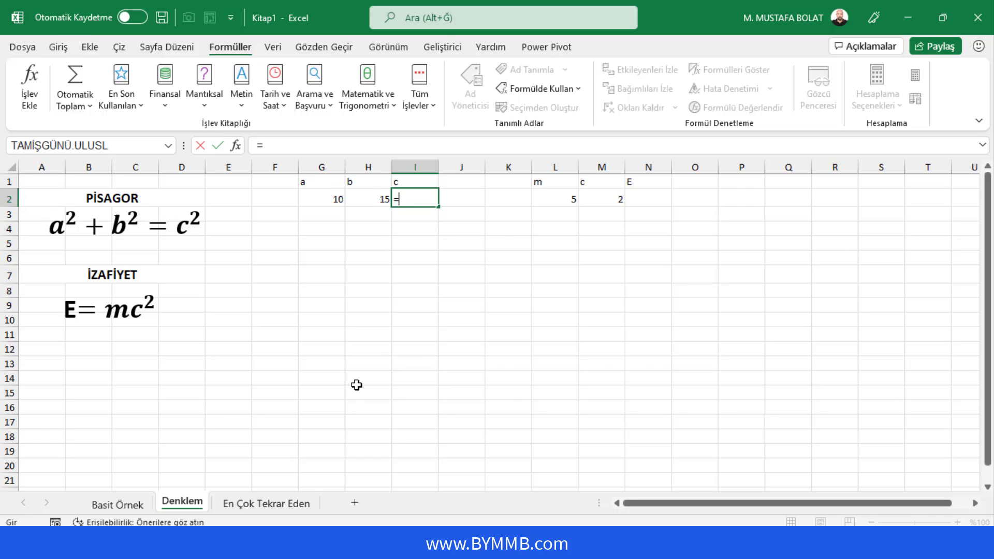
pyautogui.write('lam')
pyautogui.press('Tab')
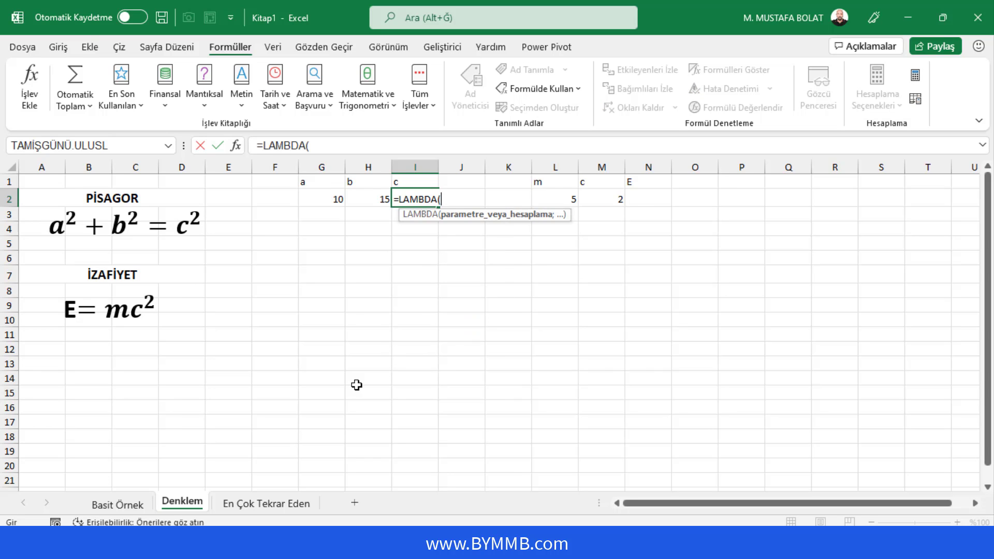
pyautogui.write('a;')
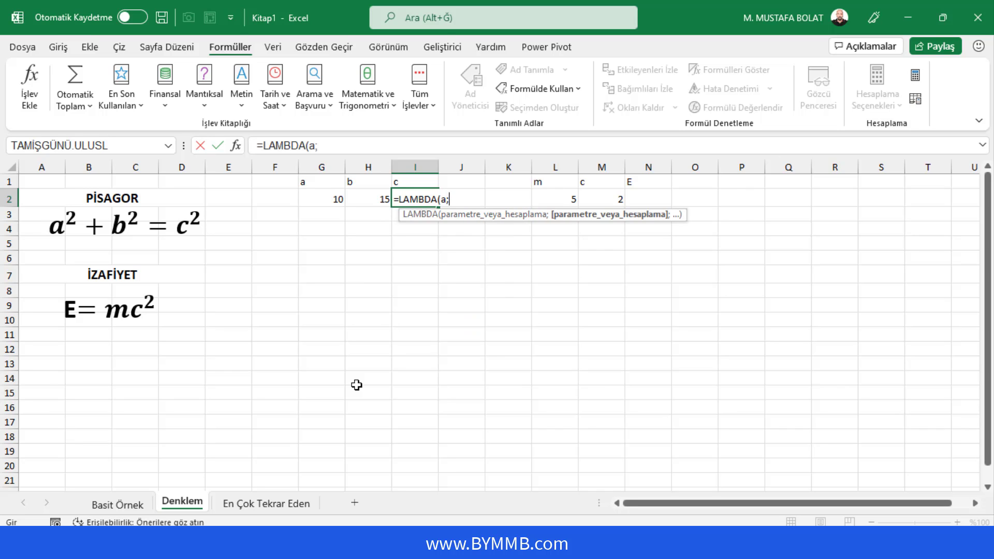
pyautogui.write('b;')
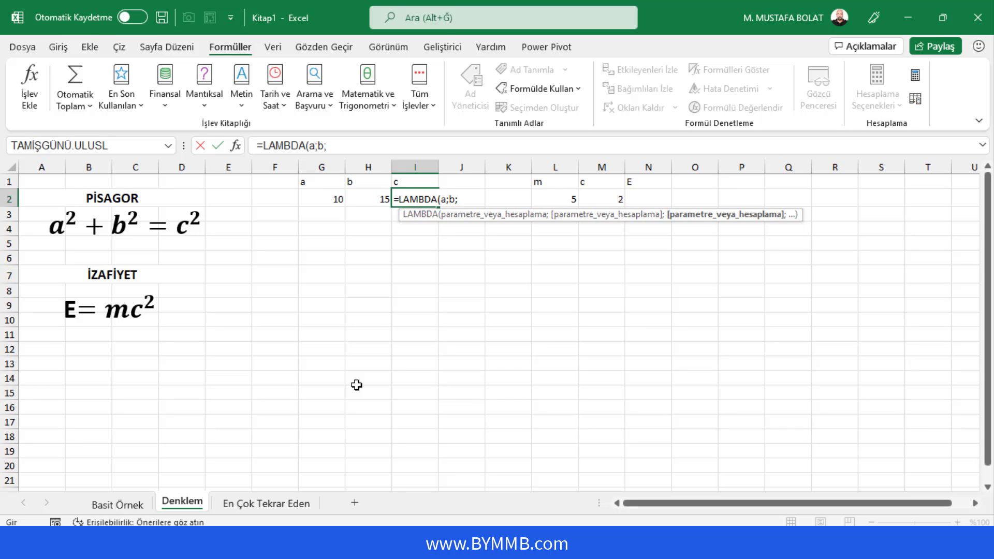
pyautogui.write('a')
pyautogui.write('^2+b')
pyautogui.press('Escape')
pyautogui.write(')')
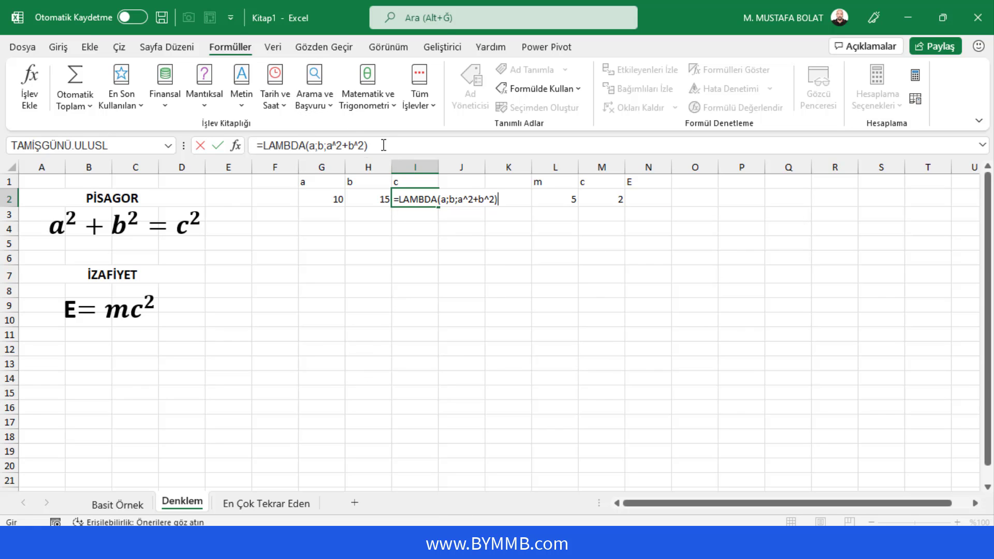
pyautogui.moveTo(382, 146); pyautogui.dragTo(263, 145)
pyautogui.hotkey('ctrl', 'c')
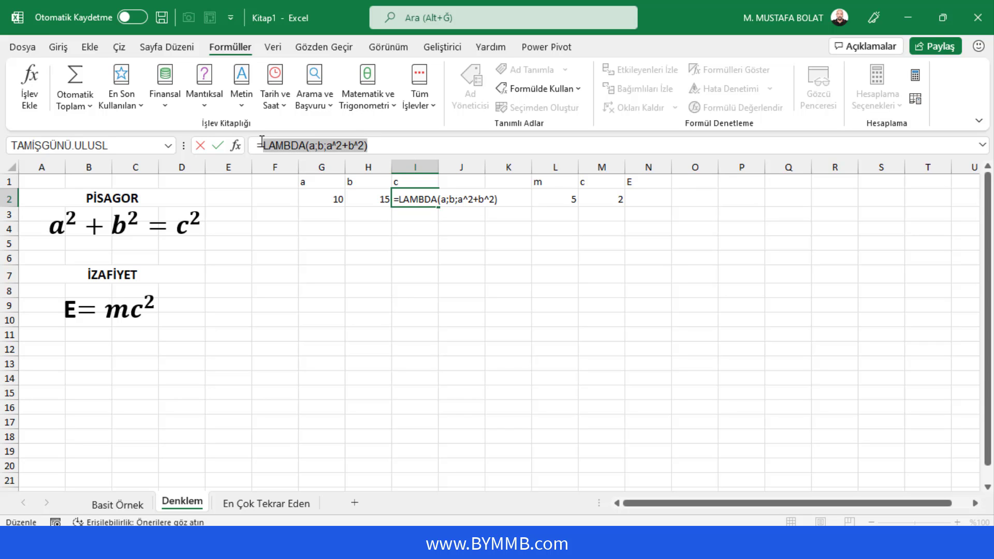
# - Commit I2, then add the name pisagor referring to =LAMBDA(a;b;a^2+b^2) in Name Manager
pyautogui.press('Return')
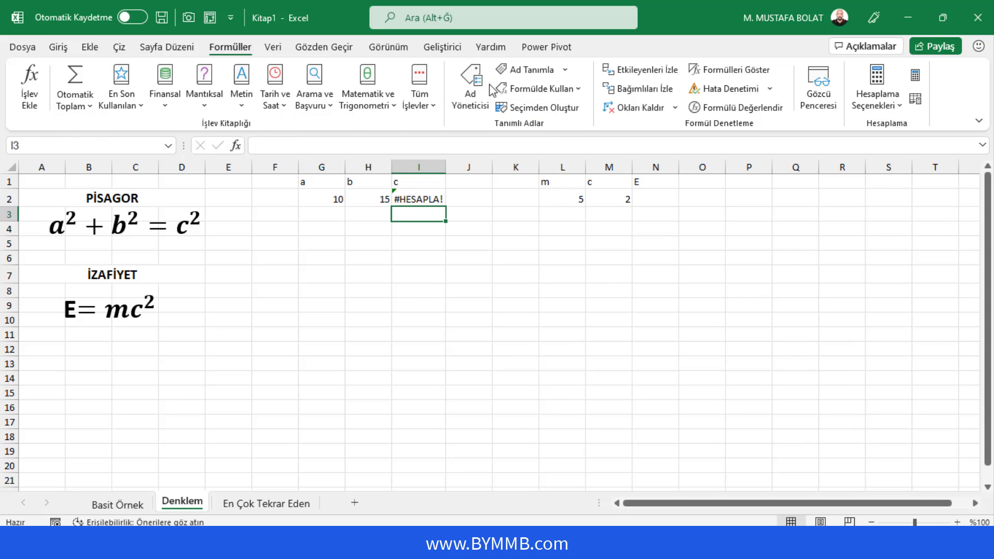
pyautogui.click(469, 91)
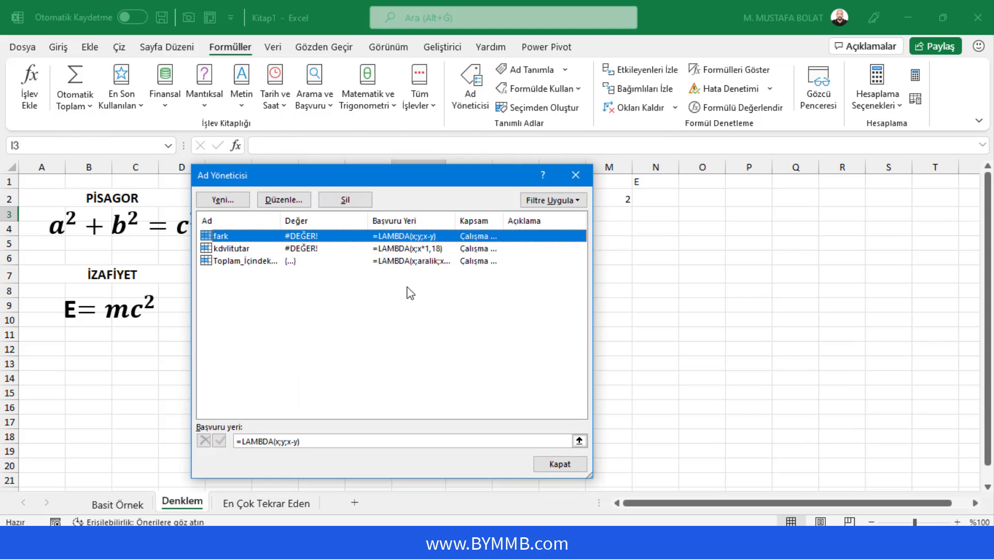
pyautogui.click(222, 200)
pyautogui.write('pisagor')
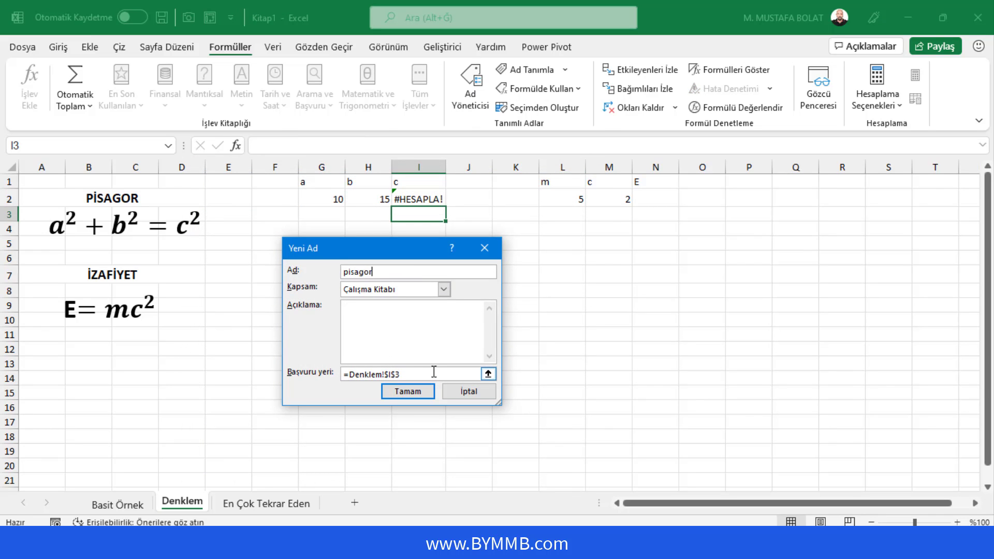
pyautogui.moveTo(435, 373); pyautogui.dragTo(334, 374)
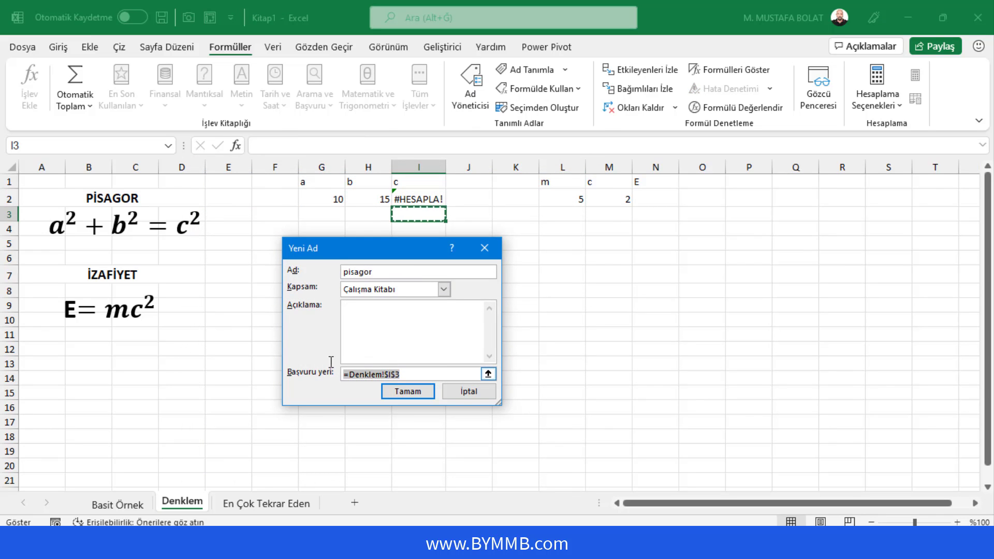
pyautogui.hotkey('ctrl', 'v')
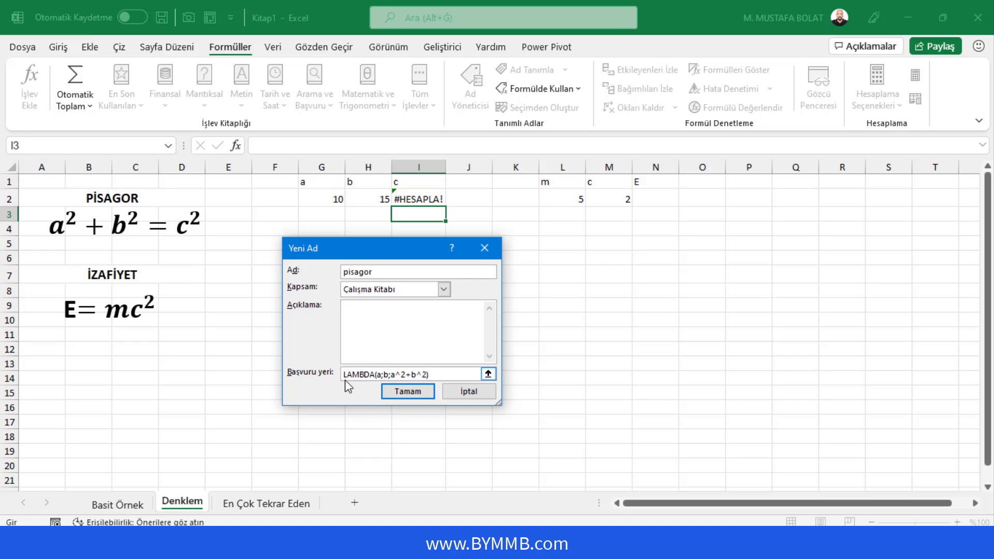
pyautogui.click(344, 374)
pyautogui.write('=')
pyautogui.click(414, 395)
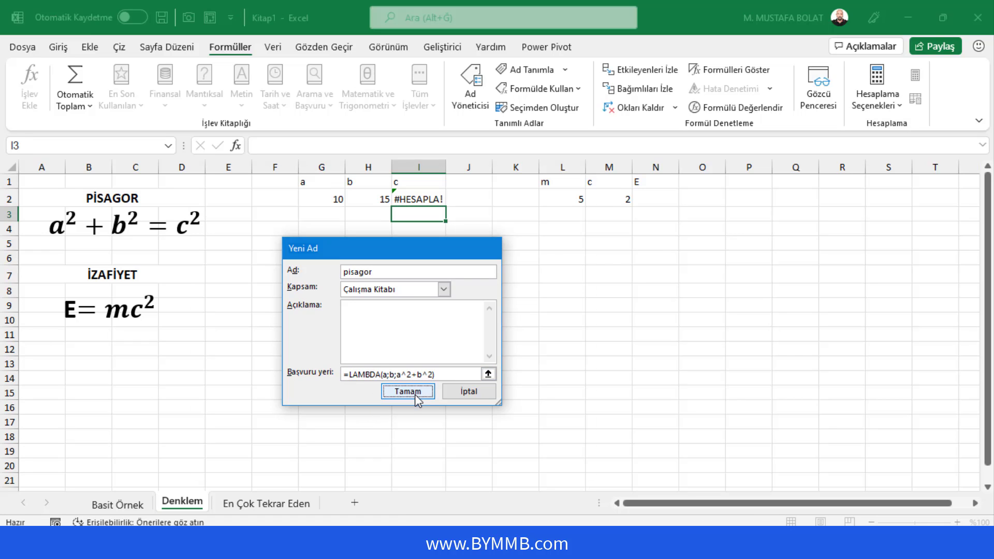
pyautogui.click(559, 464)
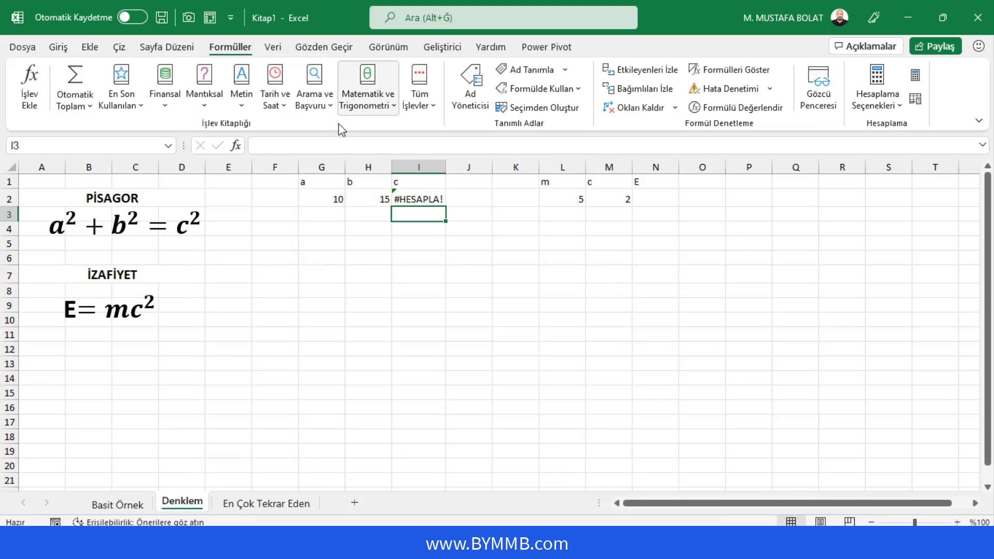
# - Enter =pisagor(G2;H2) in I2, returning 325 for a=10 and b=15
pyautogui.click(414, 200)
pyautogui.write('=p')
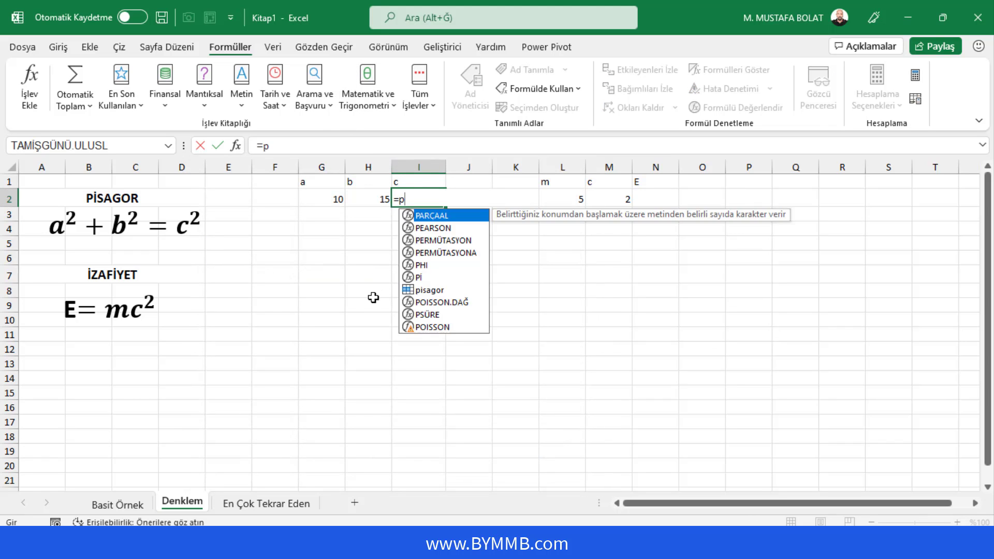
pyautogui.write('isa')
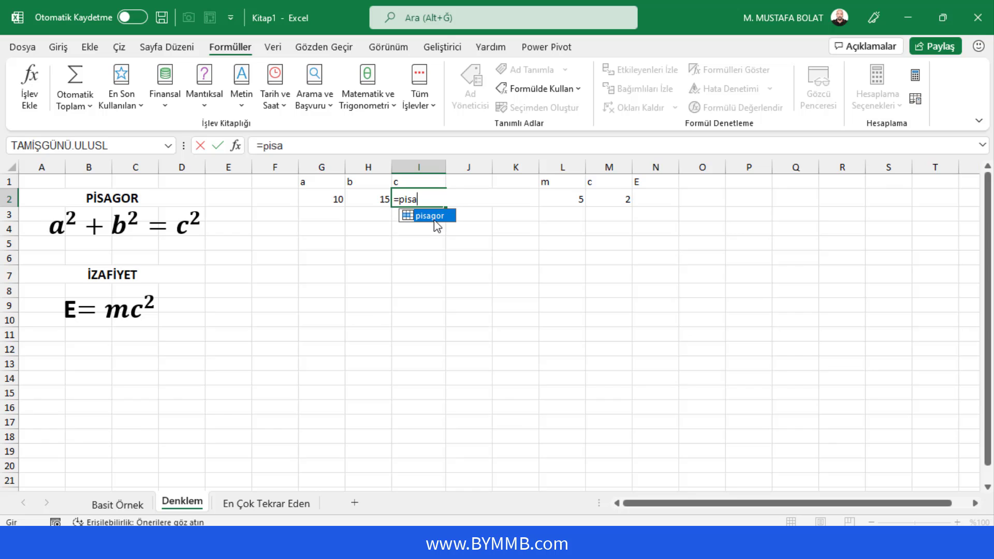
pyautogui.doubleClick(434, 218)
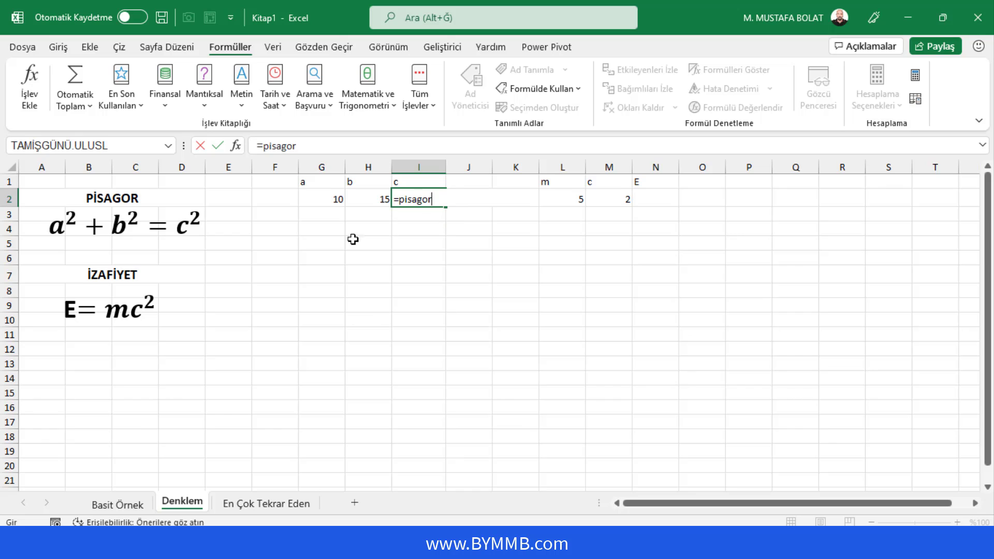
pyautogui.click(331, 199)
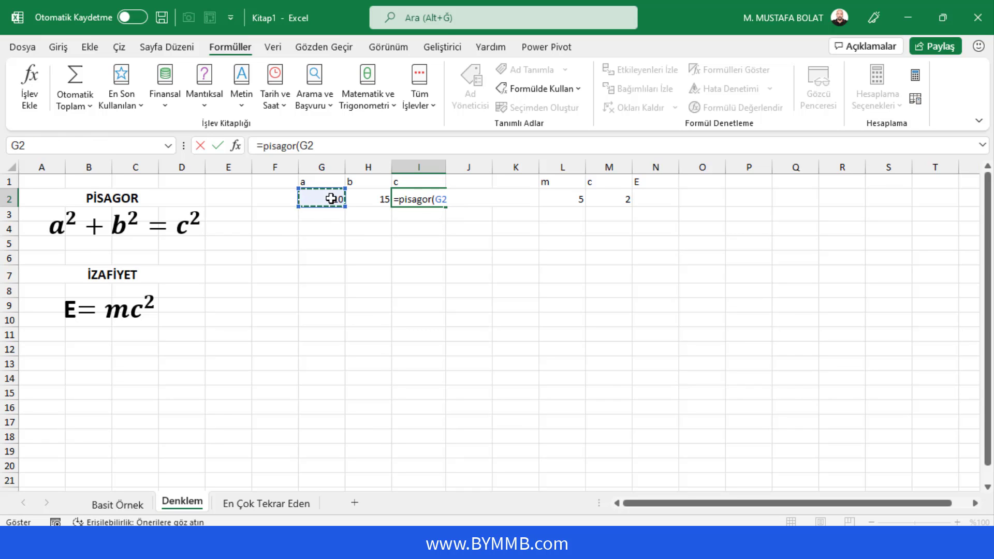
pyautogui.write(';')
pyautogui.click(370, 198)
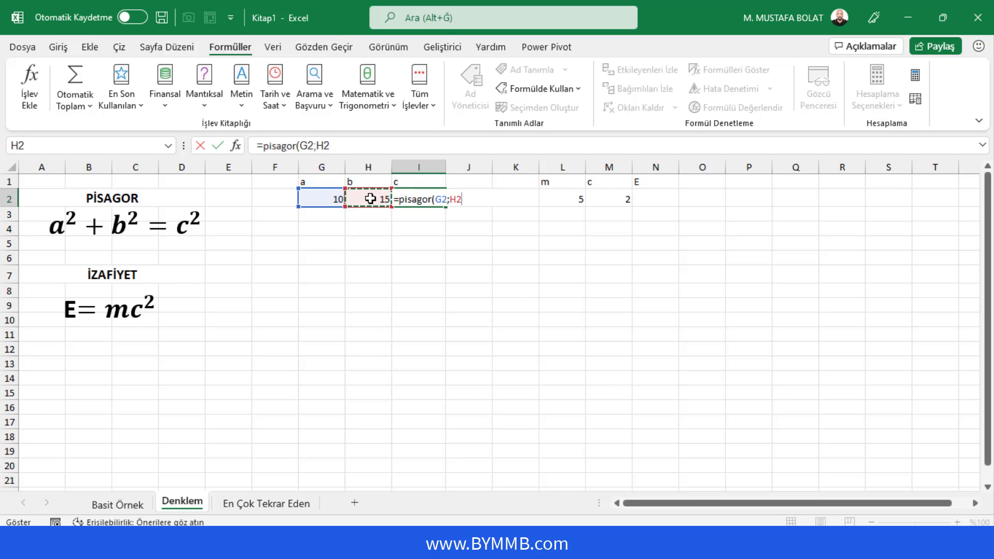
pyautogui.write(')')
pyautogui.press('Return')
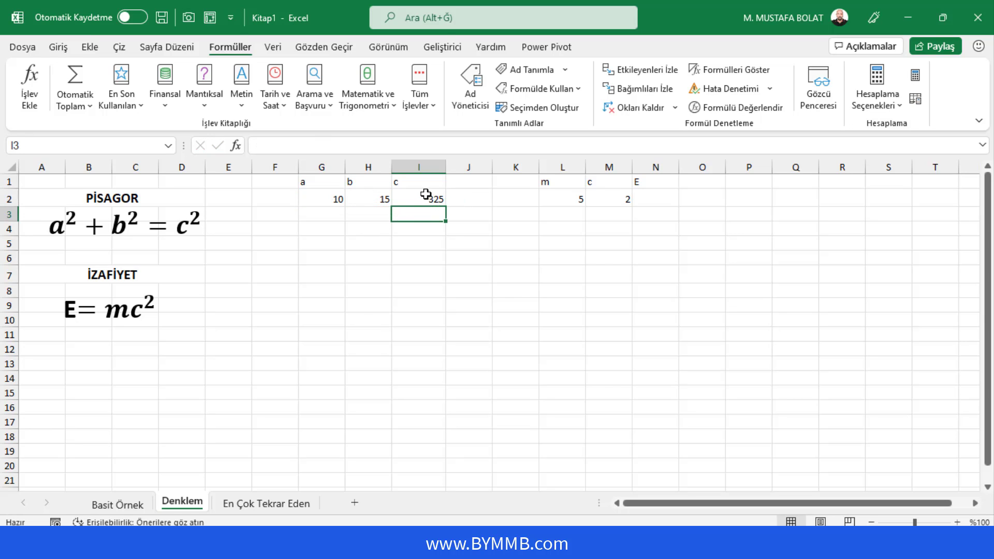
# - Check I2's formula and select Q12 for a test value
pyautogui.click(425, 194)
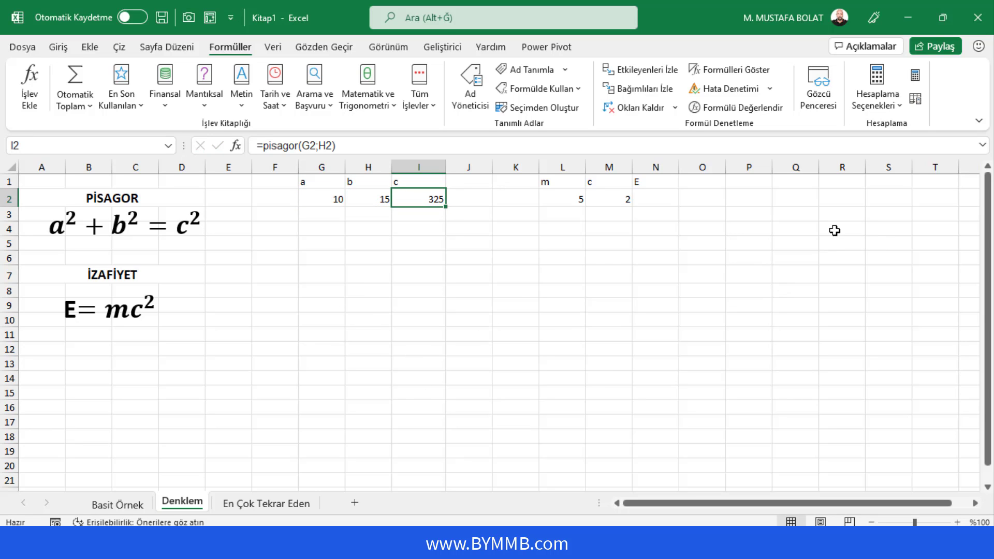
pyautogui.click(839, 214)
pyautogui.click(795, 348)
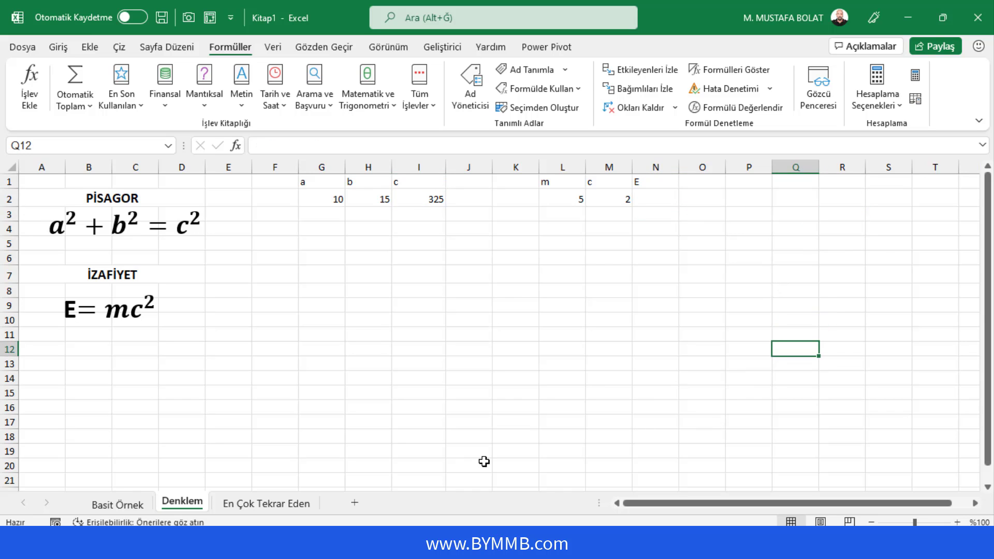
# - Enter test values 6 in Q12 and 12 in G14
pyautogui.write('6')
pyautogui.press('Return')
pyautogui.click(301, 393)
pyautogui.press('Up')
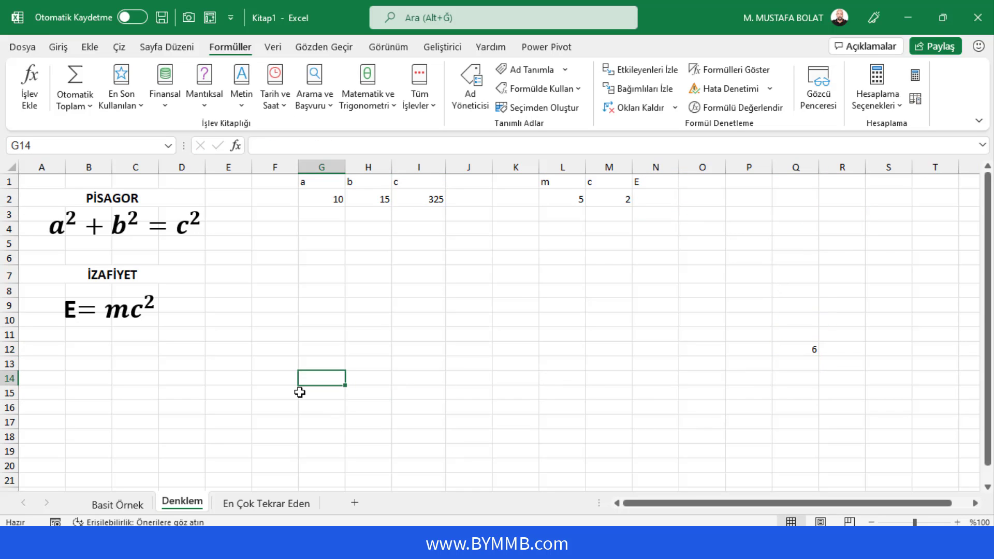
pyautogui.write('12')
pyautogui.press('Return')
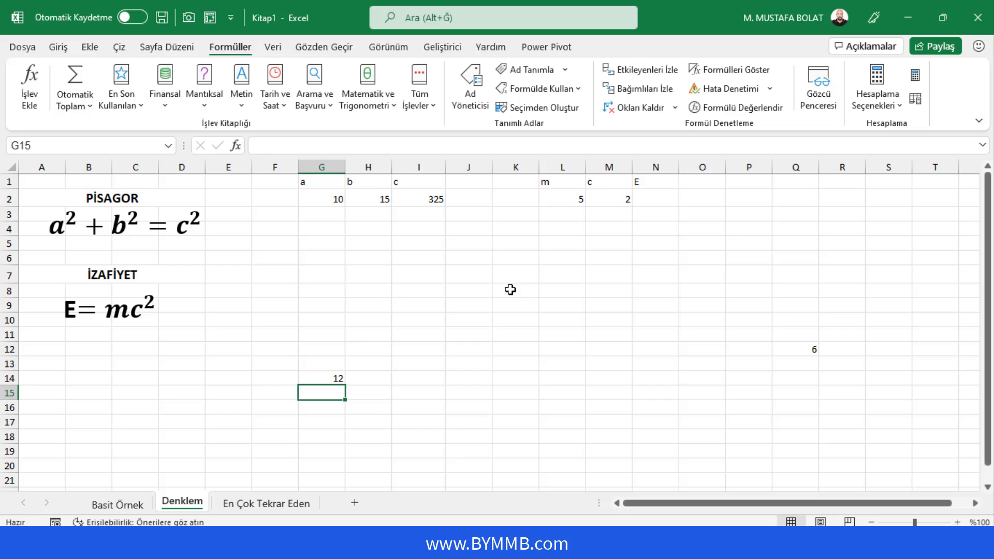
# - Enter =pisagor(Q12;G14) in K7, returning 180, and select the test area
pyautogui.click(515, 276)
pyautogui.write('=')
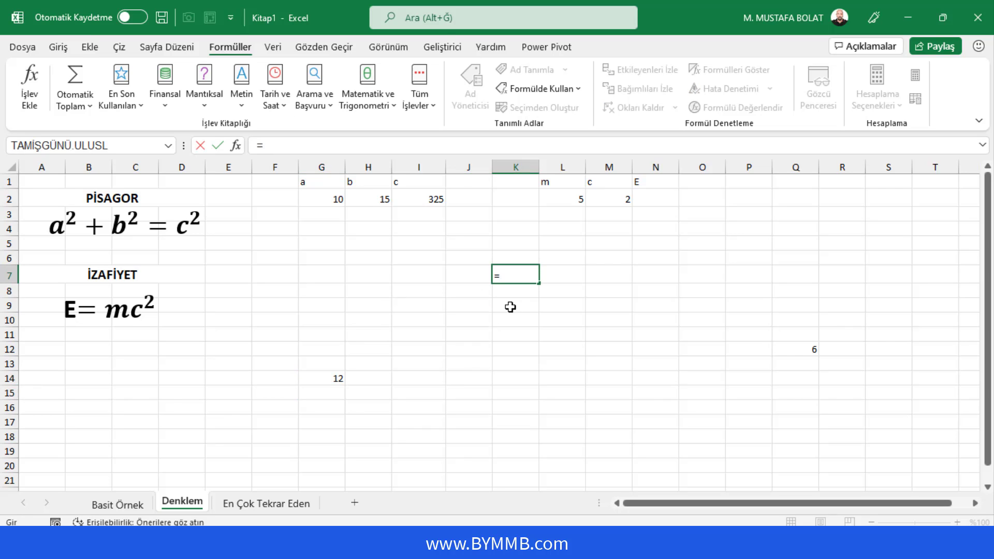
pyautogui.write('pisa')
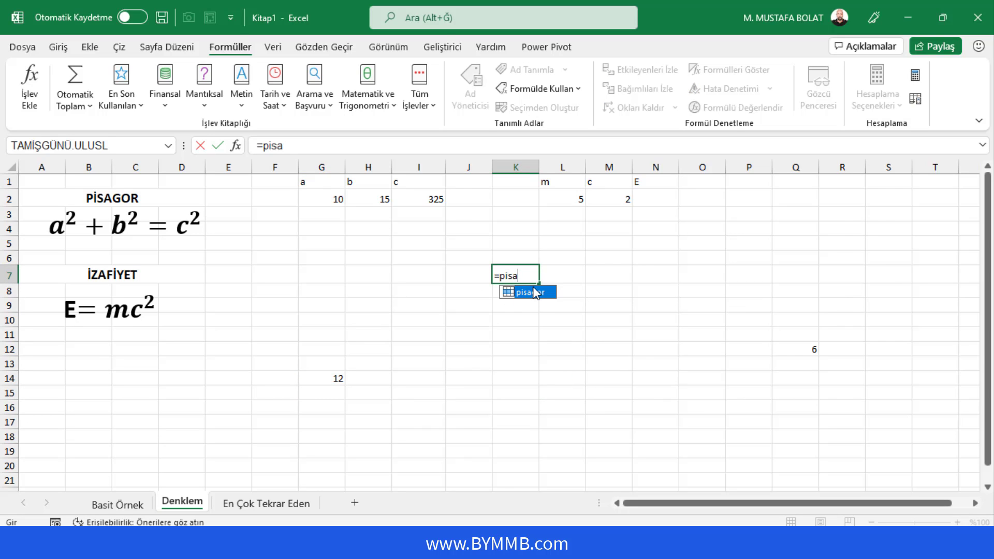
pyautogui.doubleClick(535, 293)
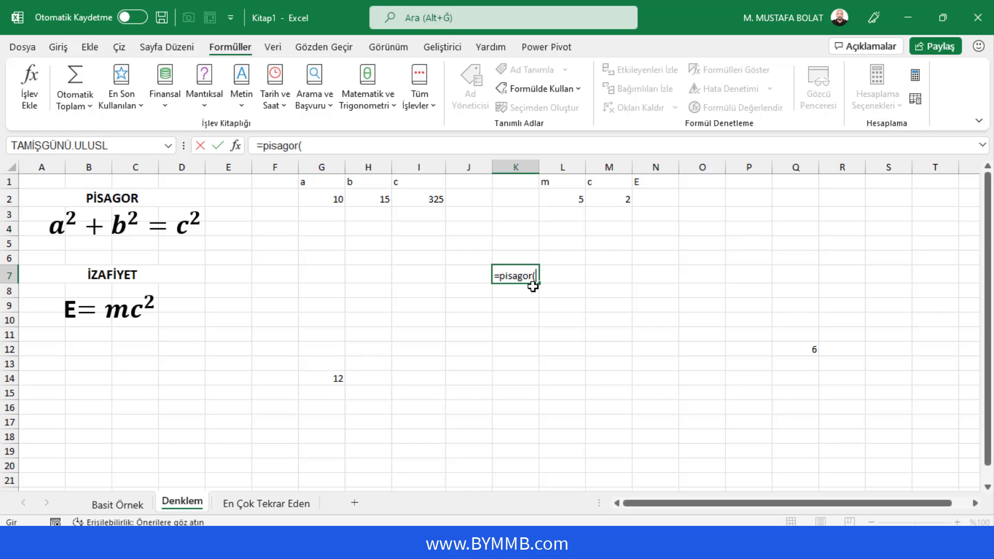
pyautogui.click(795, 349)
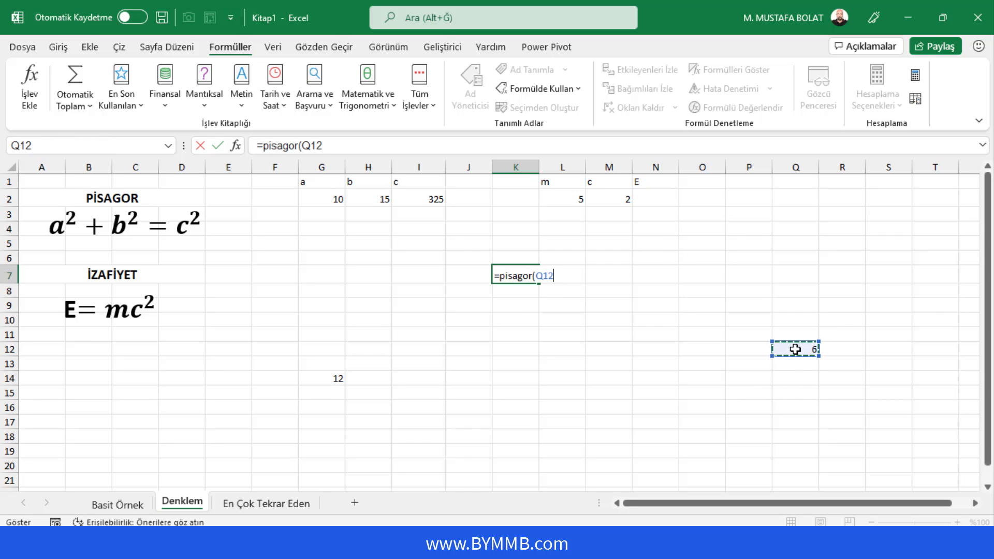
pyautogui.write(';')
pyautogui.click(332, 379)
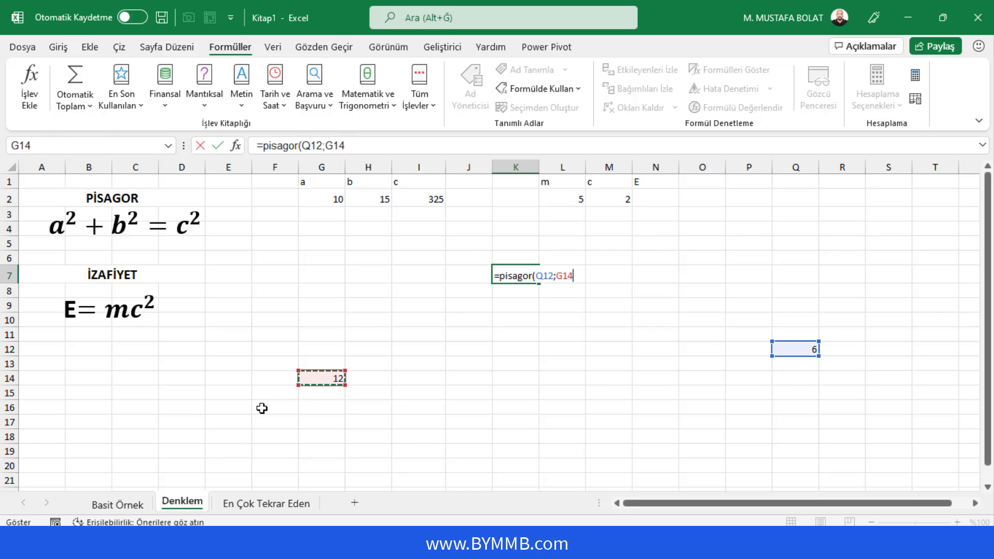
pyautogui.write(')')
pyautogui.press('Return')
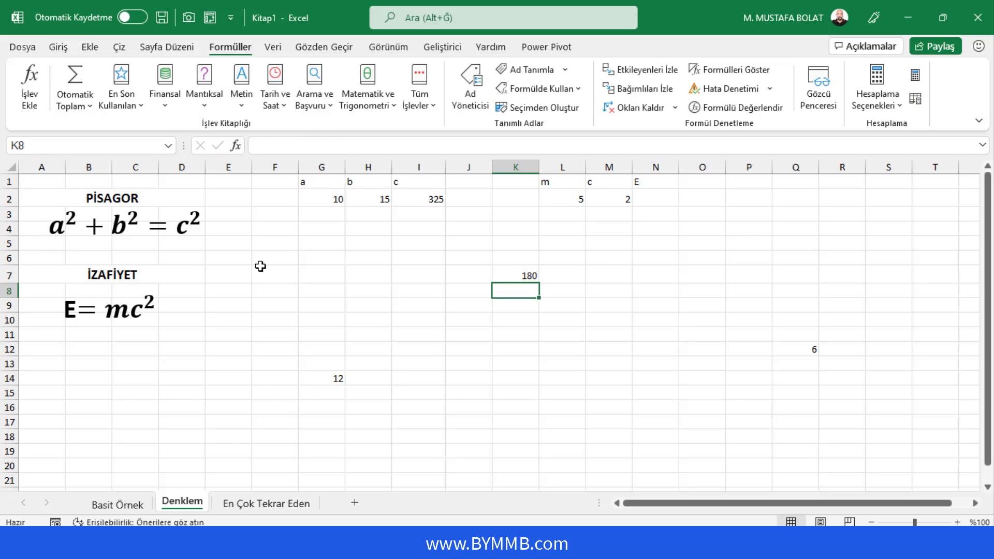
pyautogui.moveTo(288, 263); pyautogui.dragTo(790, 336)
# - Delete the test values 180, 12 and 6, then go to the En Çok Tekrar Eden sheet
pyautogui.press('Delete')
pyautogui.scroll(2, 440, 300)
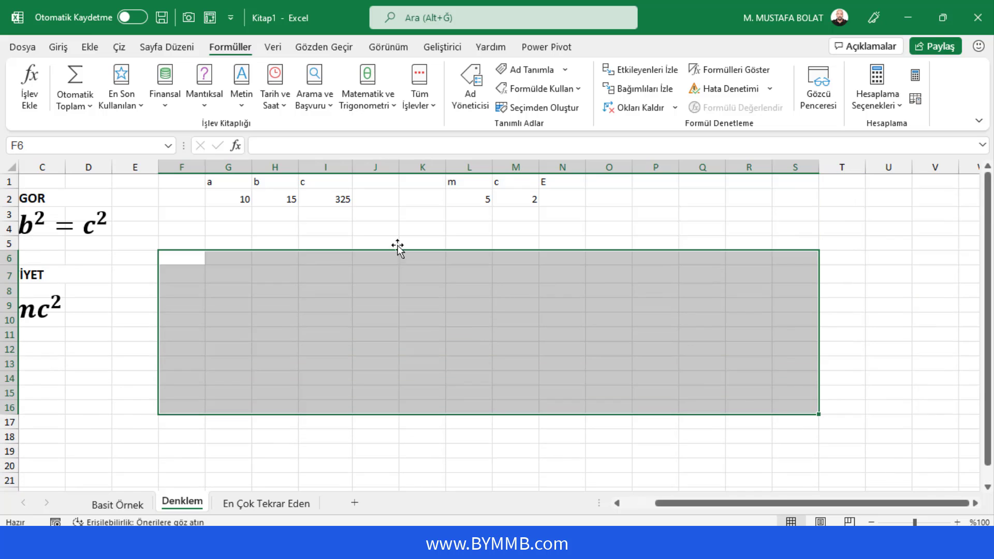
pyautogui.click(432, 235)
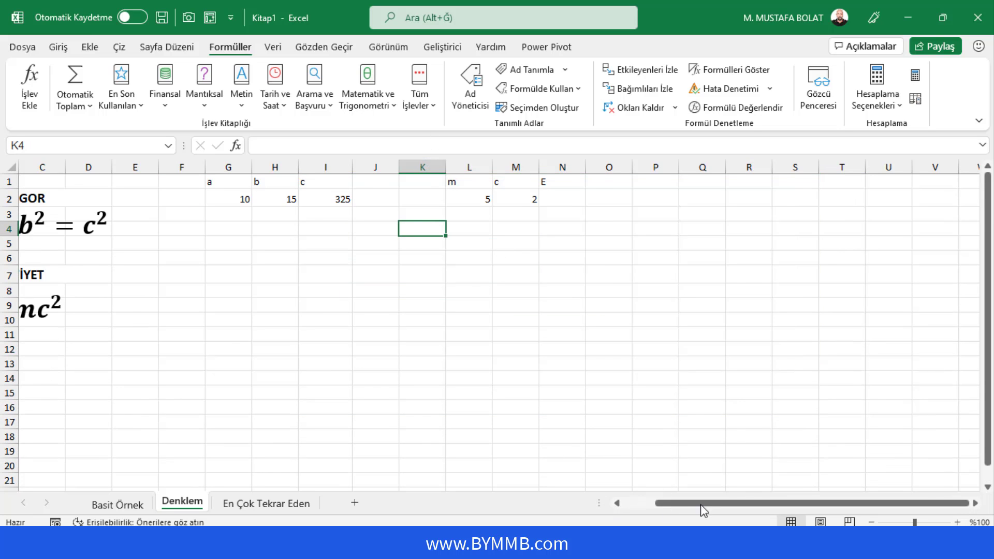
pyautogui.moveTo(703, 510); pyautogui.dragTo(627, 505)
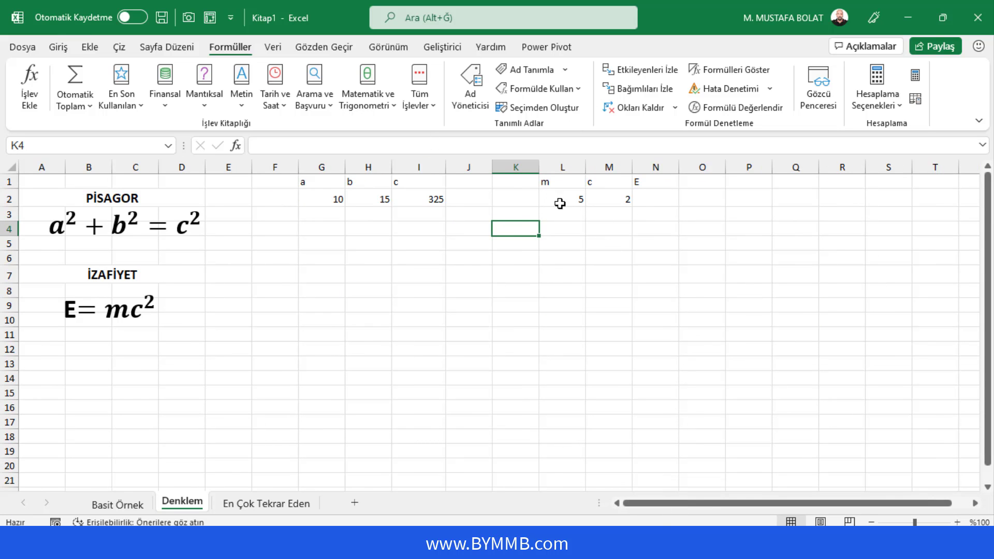
pyautogui.click(642, 198)
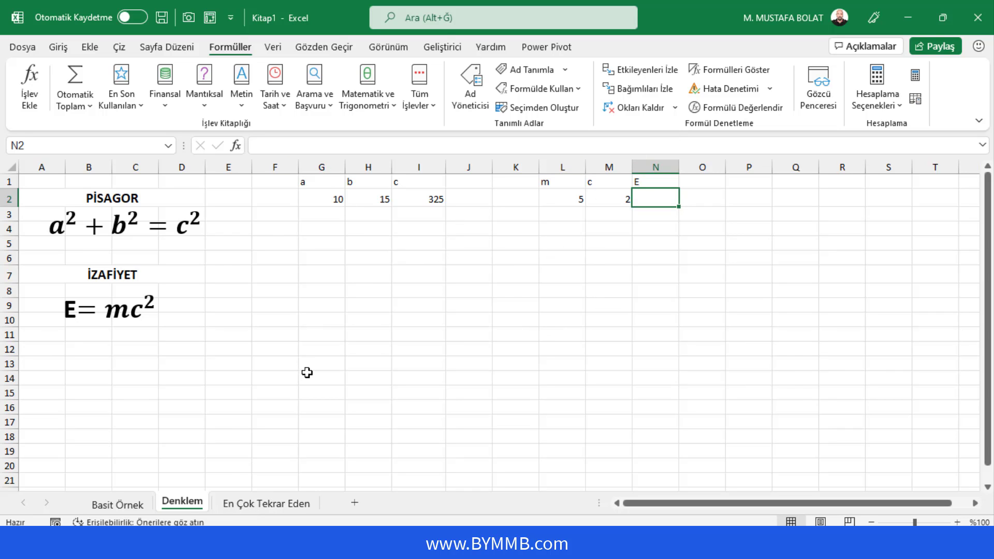
pyautogui.click(268, 506)
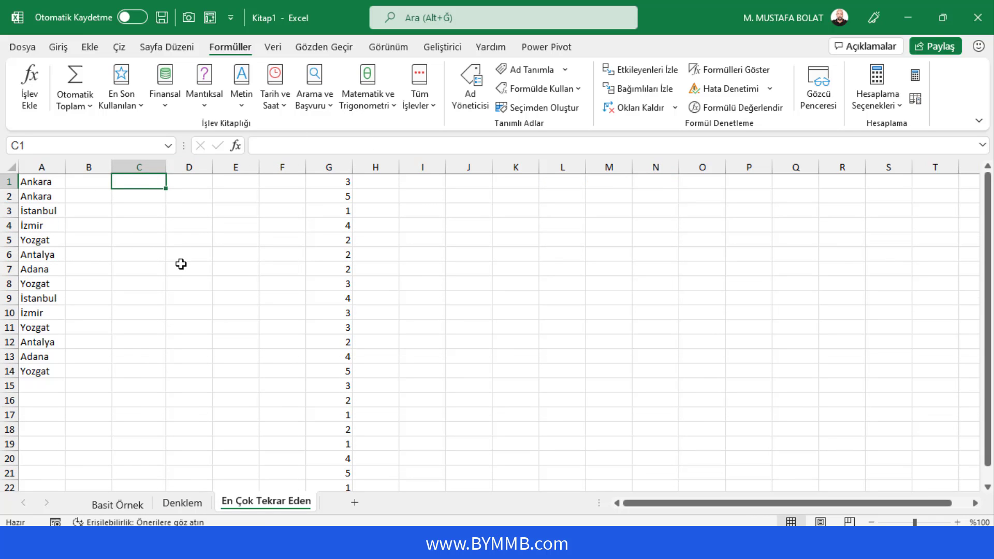
# - Start an İNDİS formula in C1 using the city list A1:A14 as its array
pyautogui.click(40, 166)
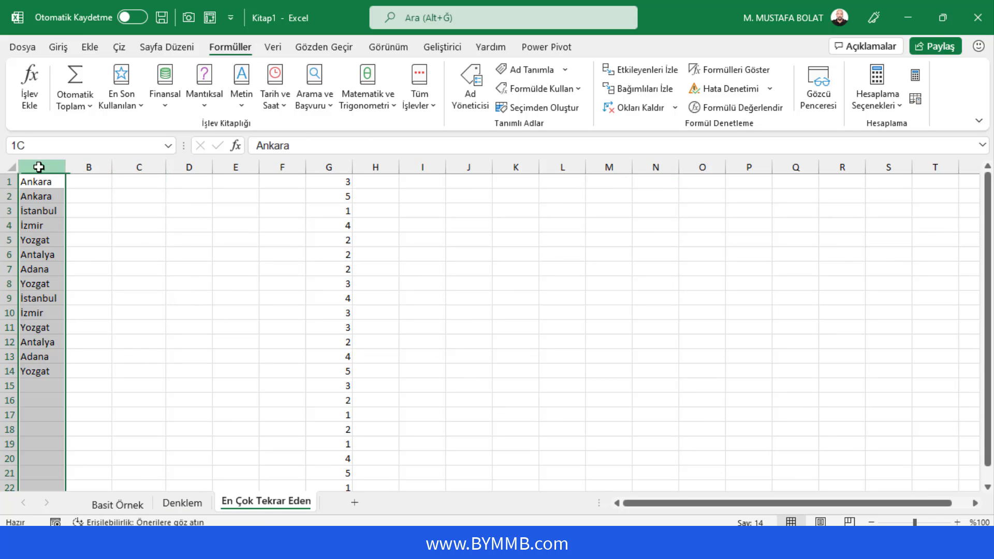
pyautogui.click(116, 184)
pyautogui.write('=')
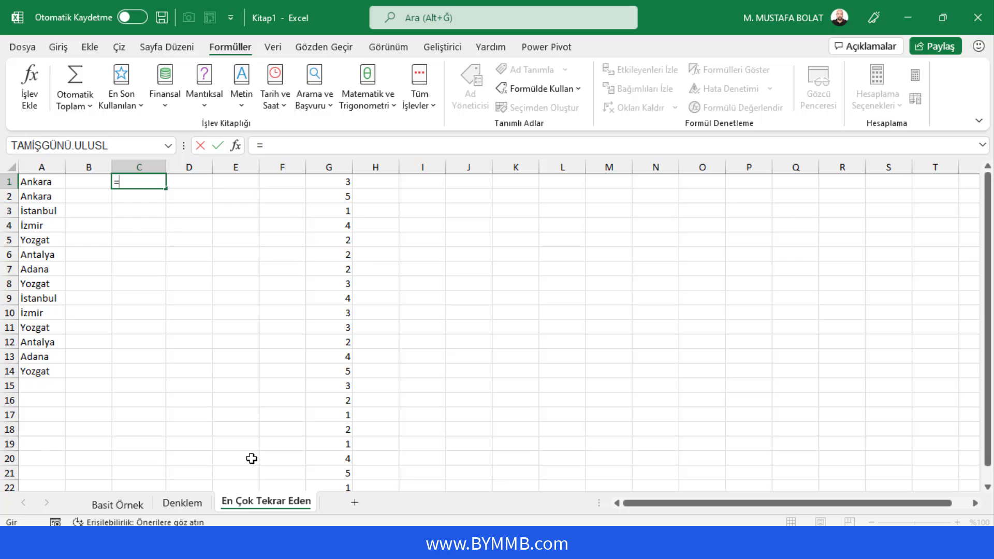
pyautogui.write('ind')
pyautogui.press('Down')
pyautogui.press('Tab')
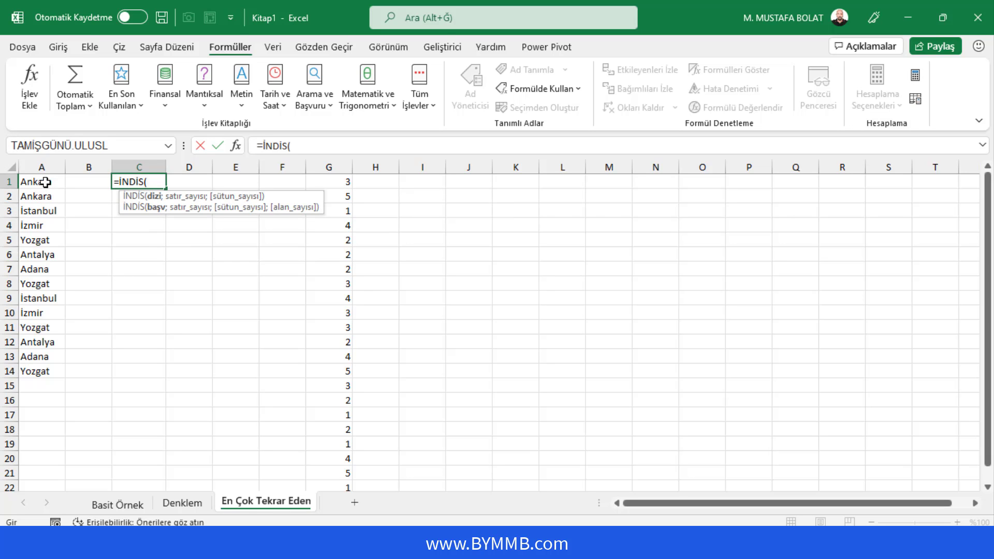
pyautogui.moveTo(46, 182); pyautogui.dragTo(28, 377)
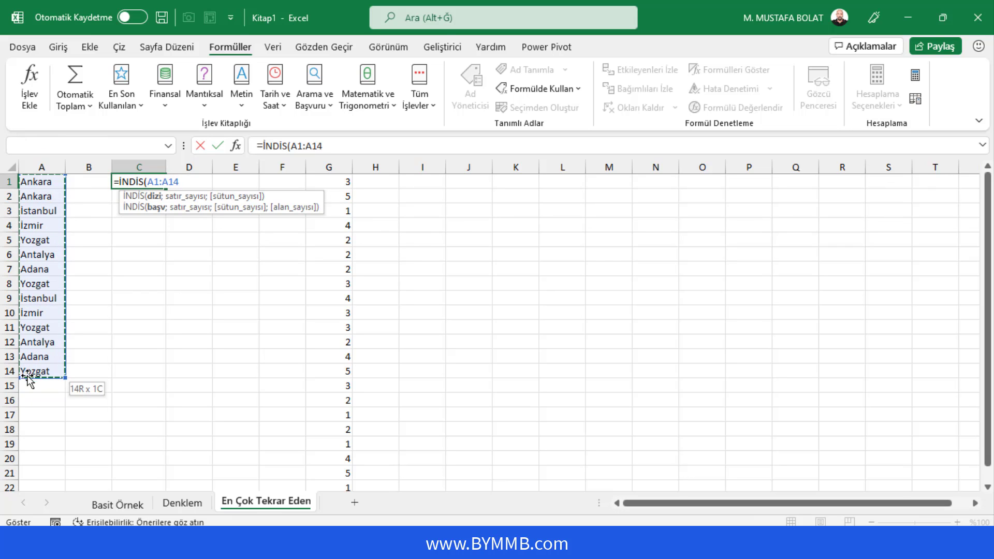
# - Complete it with ENÇOK_OLAN(KAÇINCI(A1:A14;A1:A14;0)) and commit, returning Yozgat
pyautogui.write(';en')
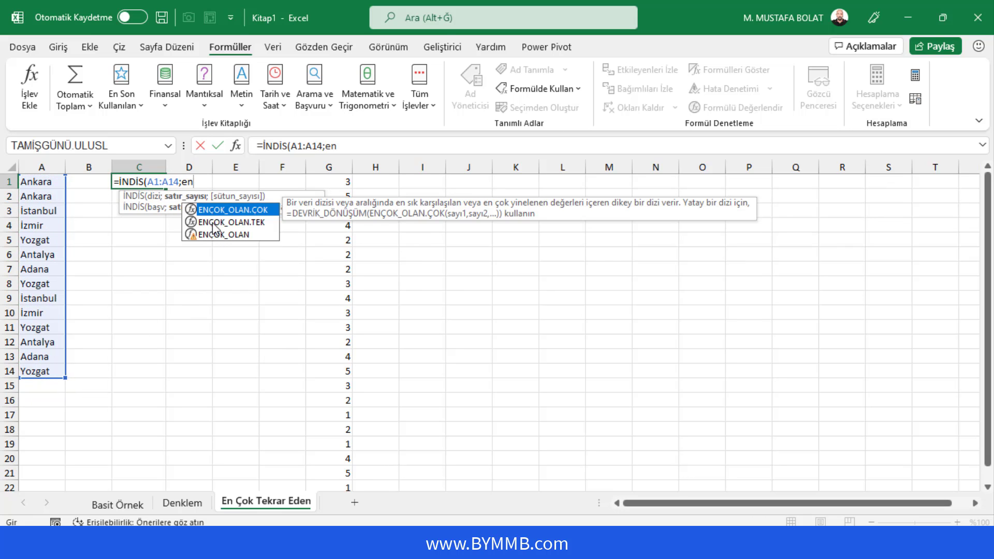
pyautogui.click(229, 236)
pyautogui.doubleClick(224, 234)
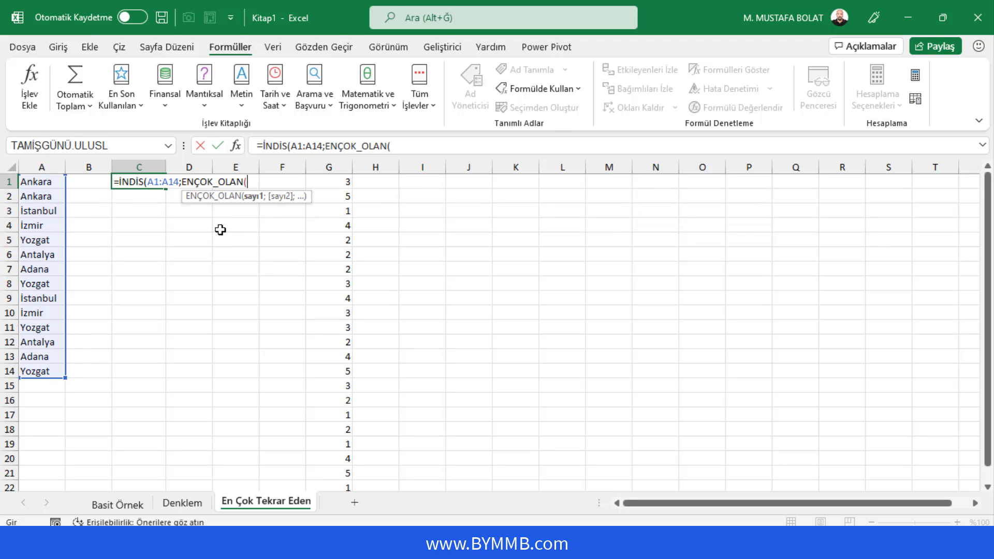
pyautogui.write('kaç')
pyautogui.press('Tab')
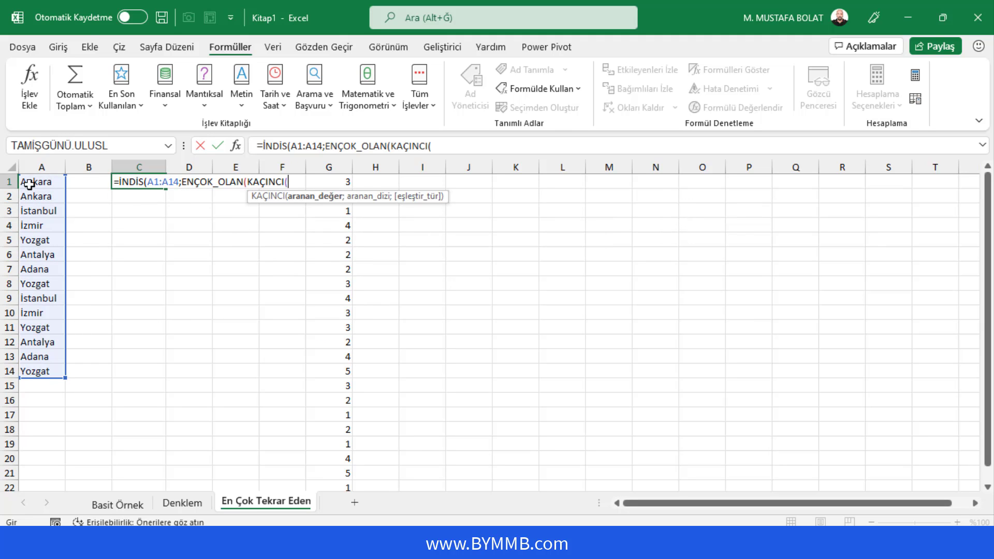
pyautogui.moveTo(36, 182); pyautogui.dragTo(41, 361)
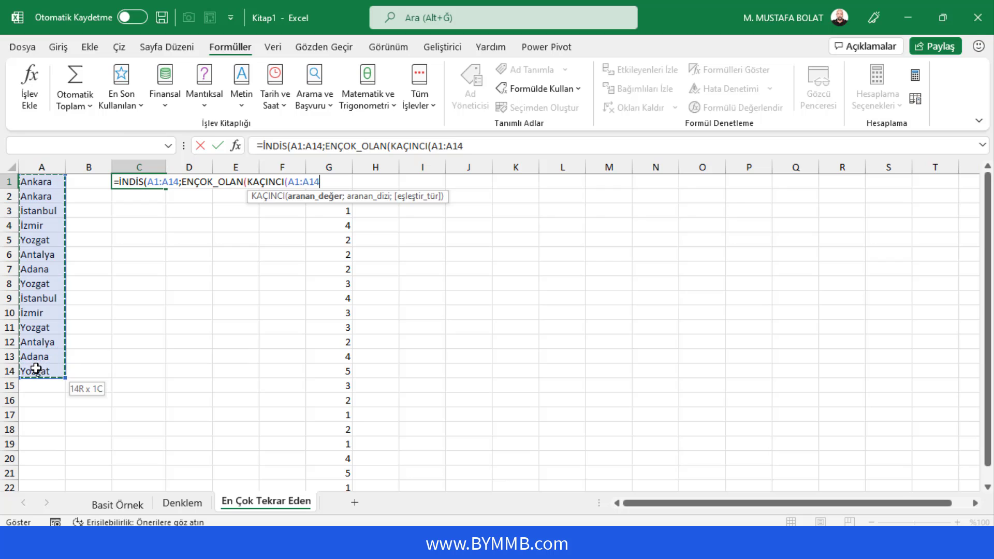
pyautogui.write(';')
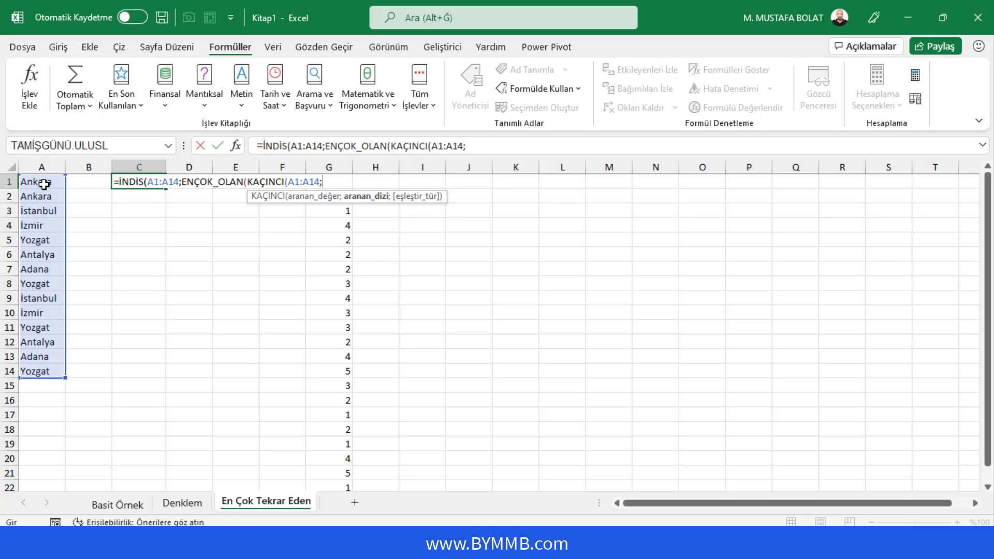
pyautogui.moveTo(41, 182); pyautogui.dragTo(36, 371)
pyautogui.write(';0')
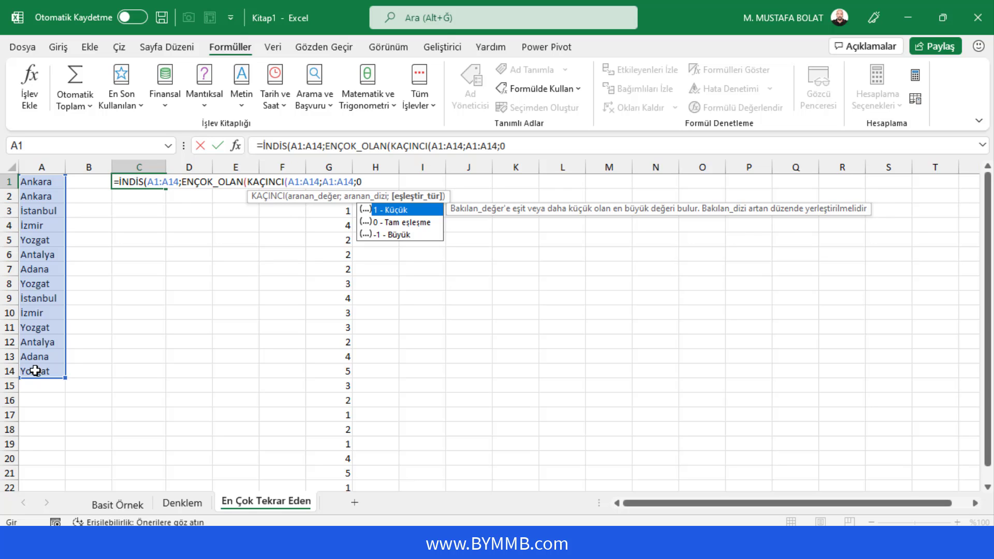
pyautogui.write('))')
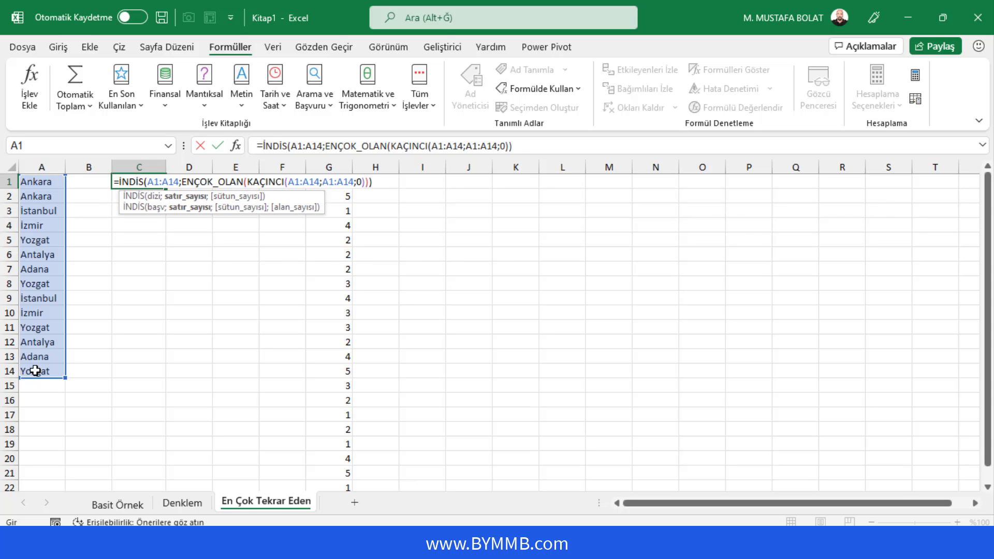
pyautogui.write(')')
pyautogui.press('Return')
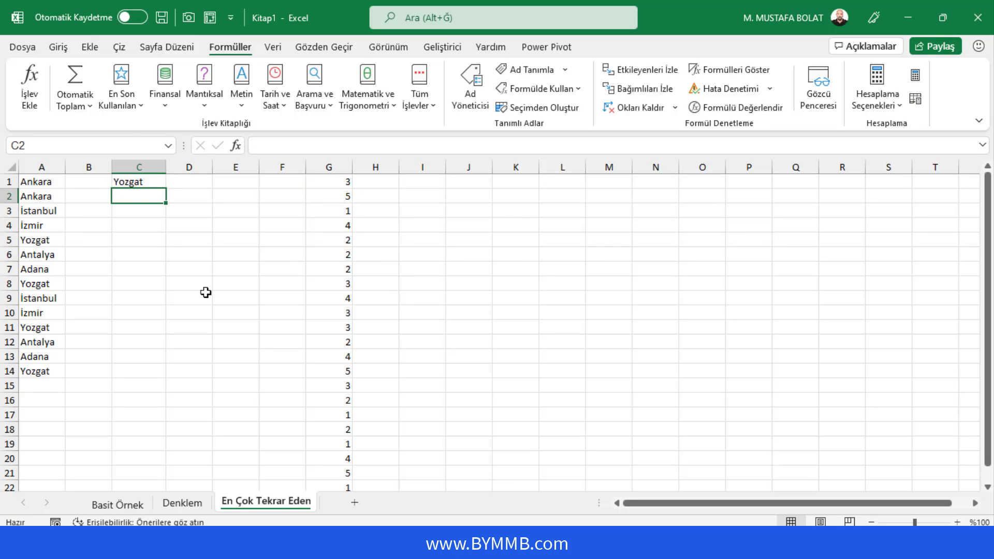
# - Replace all three A1:A14 references in C1's formula with degerler
pyautogui.click(147, 181)
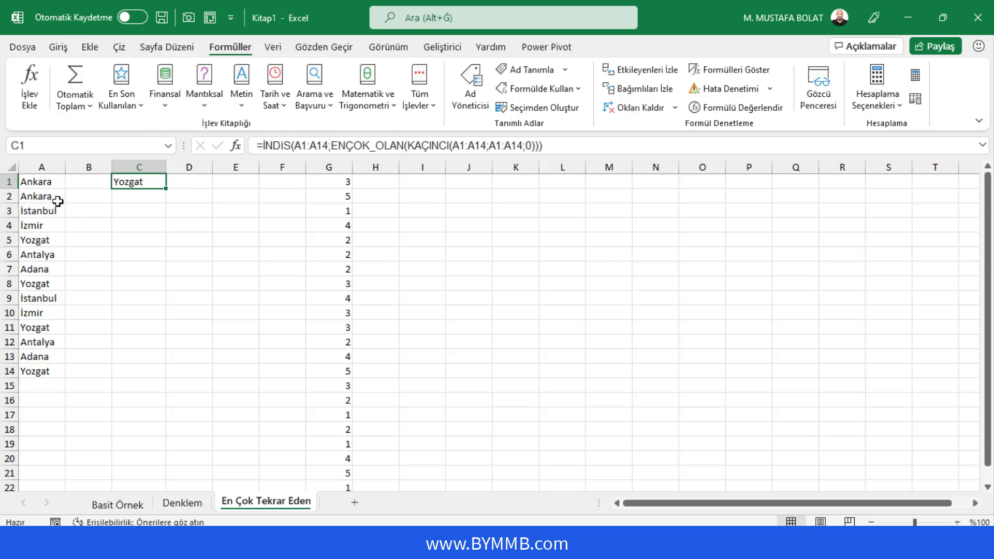
pyautogui.click(318, 145)
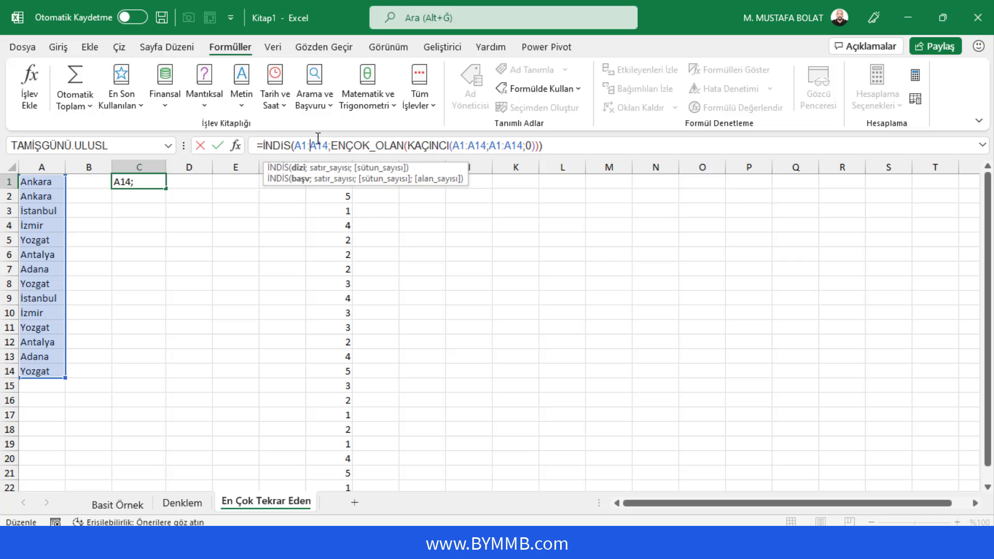
pyautogui.moveTo(328, 146); pyautogui.dragTo(294, 146)
pyautogui.write('degerler')
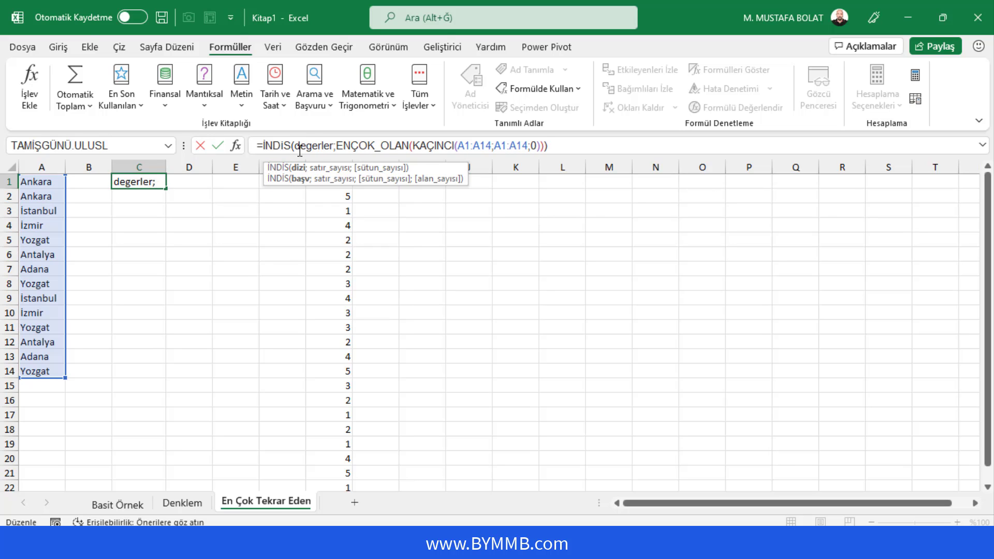
pyautogui.doubleClick(313, 146)
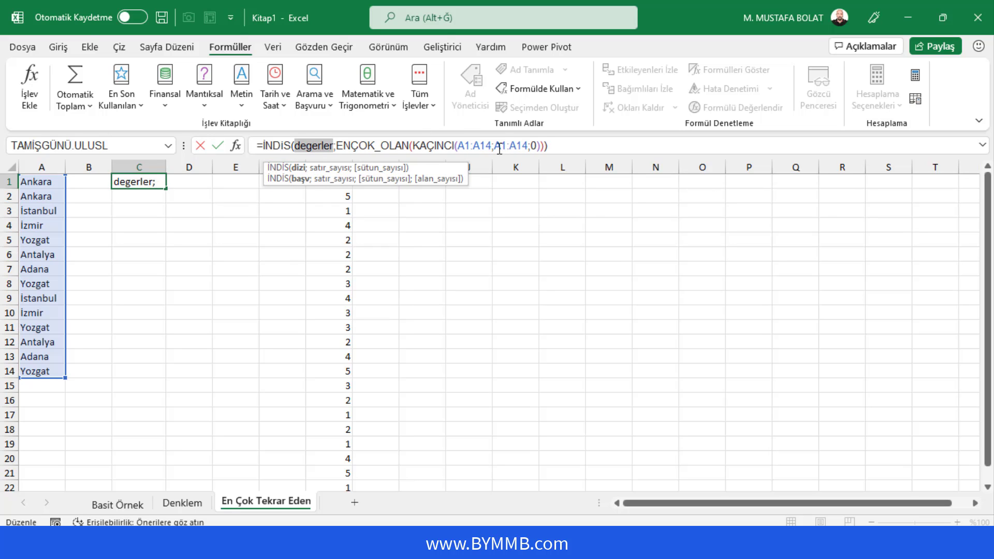
pyautogui.doubleClick(476, 145)
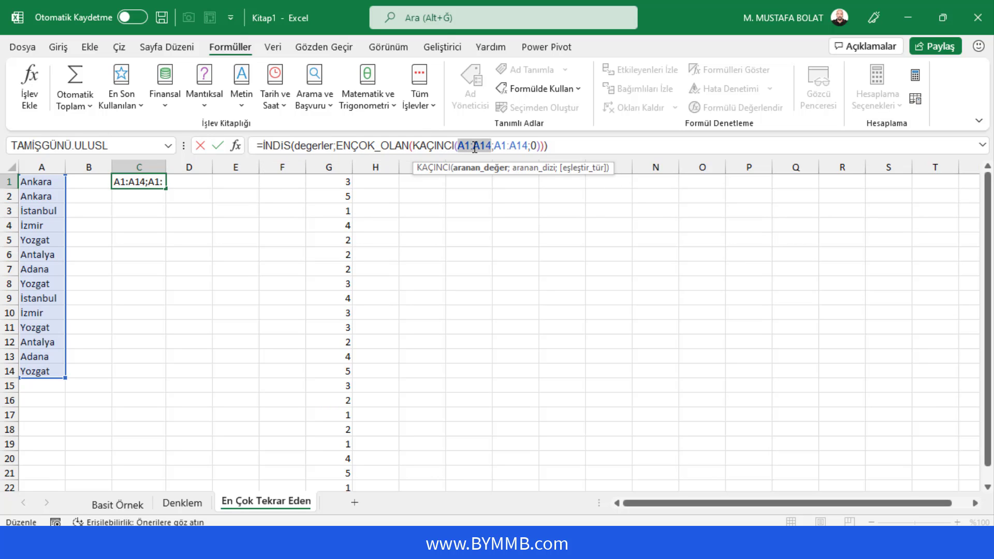
pyautogui.write('degerler')
pyautogui.doubleClick(515, 145)
pyautogui.write('degerler')
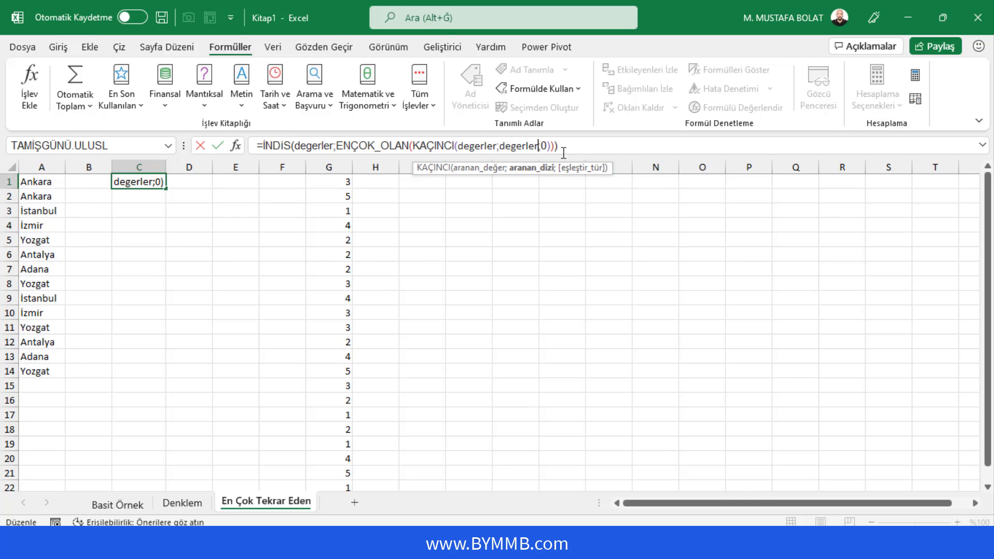
pyautogui.moveTo(565, 147); pyautogui.dragTo(256, 149)
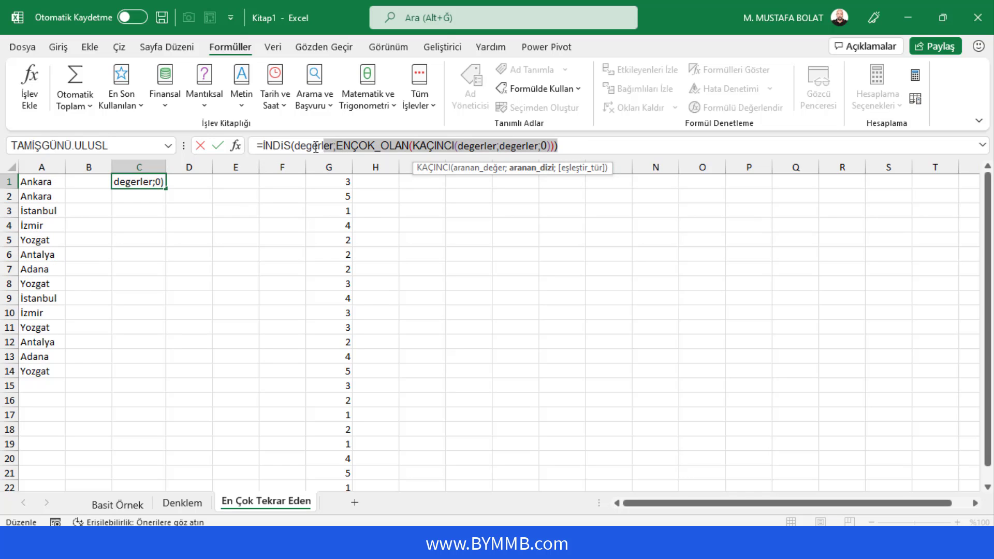
# - Wrap C1's formula in LAMBDA(degerler;…) and commit it, accepting the parenthesis correction
pyautogui.press('Left')
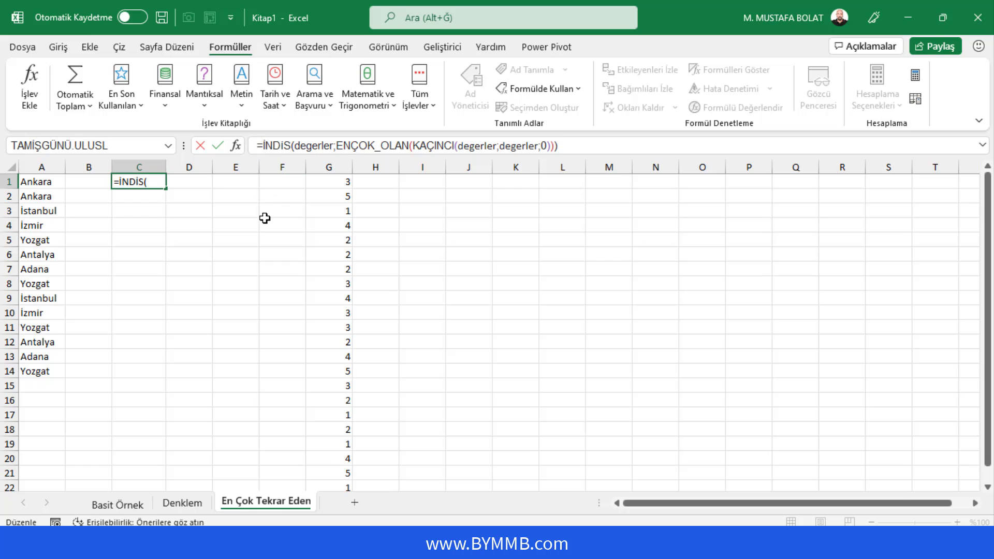
pyautogui.write('lamb')
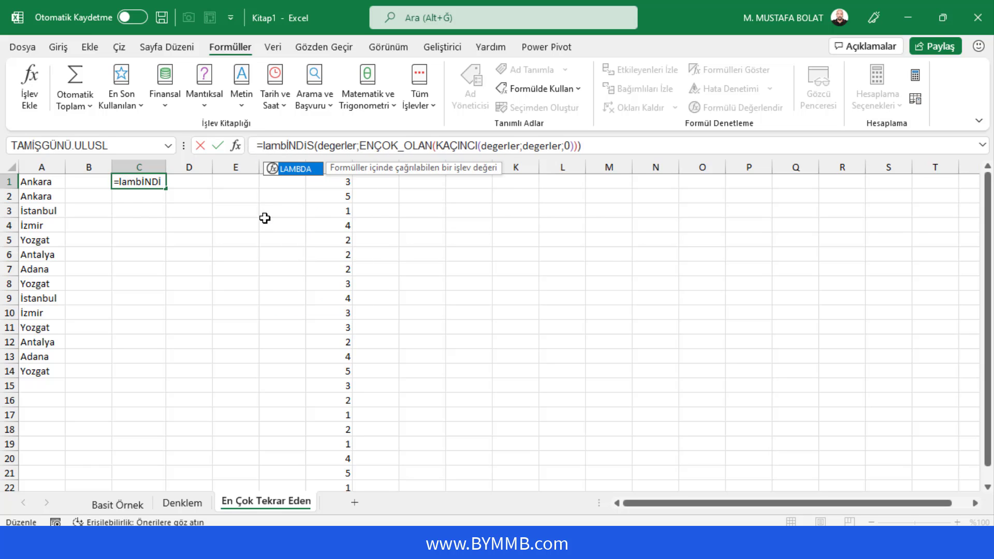
pyautogui.doubleClick(288, 173)
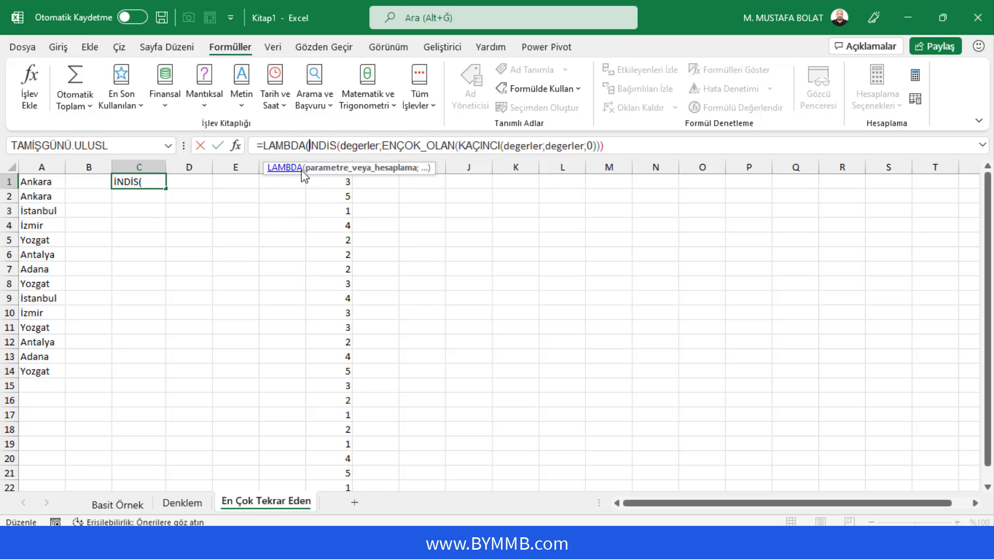
pyautogui.write('degerler')
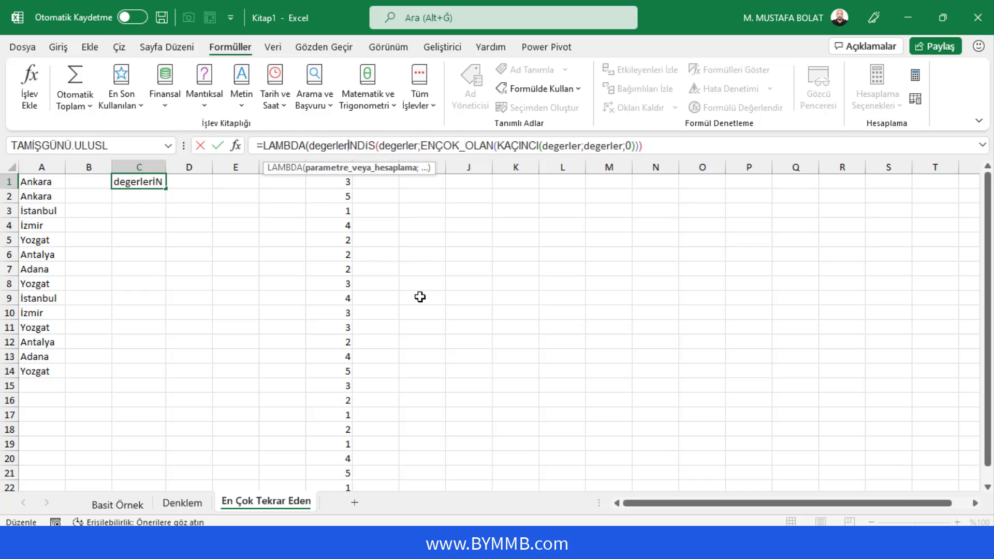
pyautogui.write(';')
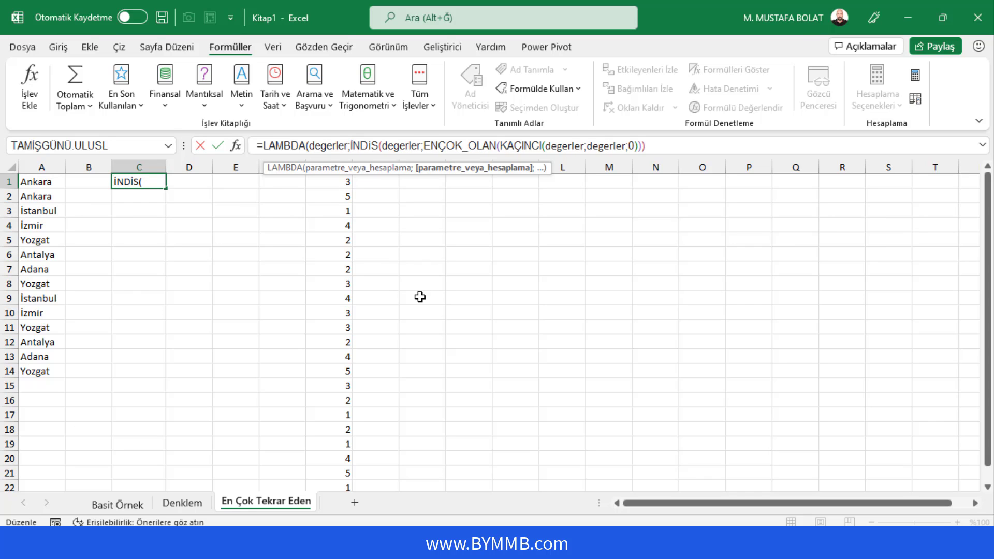
pyautogui.click(332, 140)
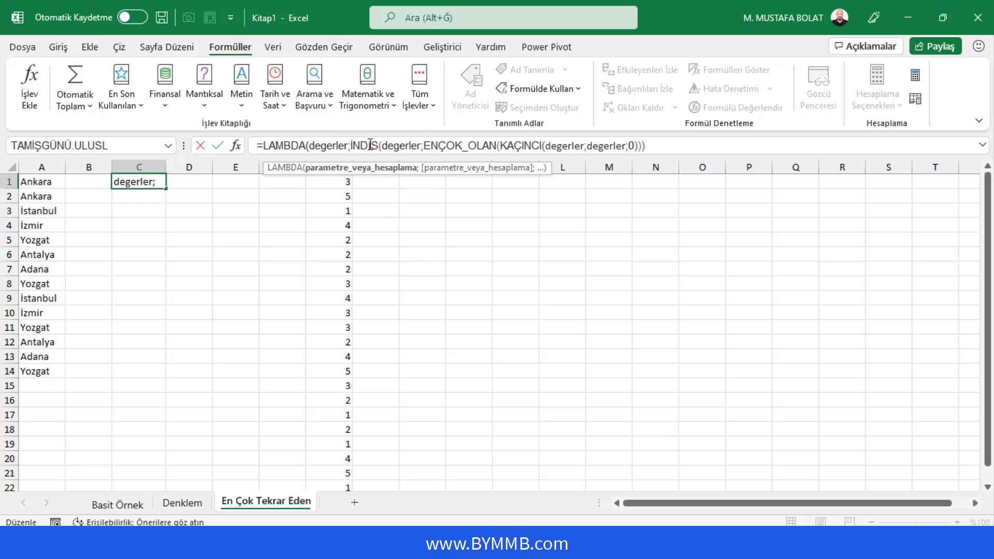
pyautogui.moveTo(351, 146)
pyautogui.mouseDown()
pyautogui.moveTo(655, 147)
pyautogui.moveTo(249, 163)
pyautogui.mouseUp()
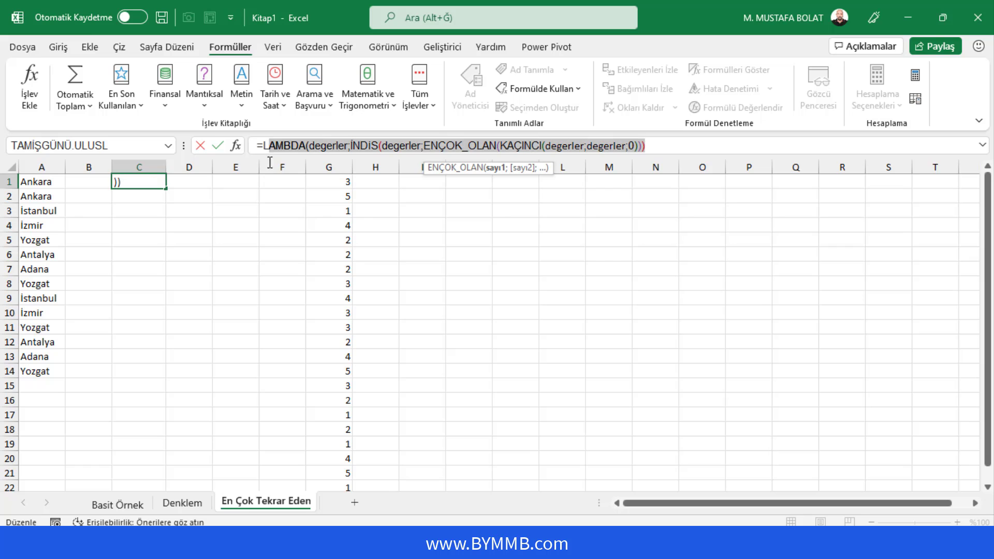
pyautogui.press('Return')
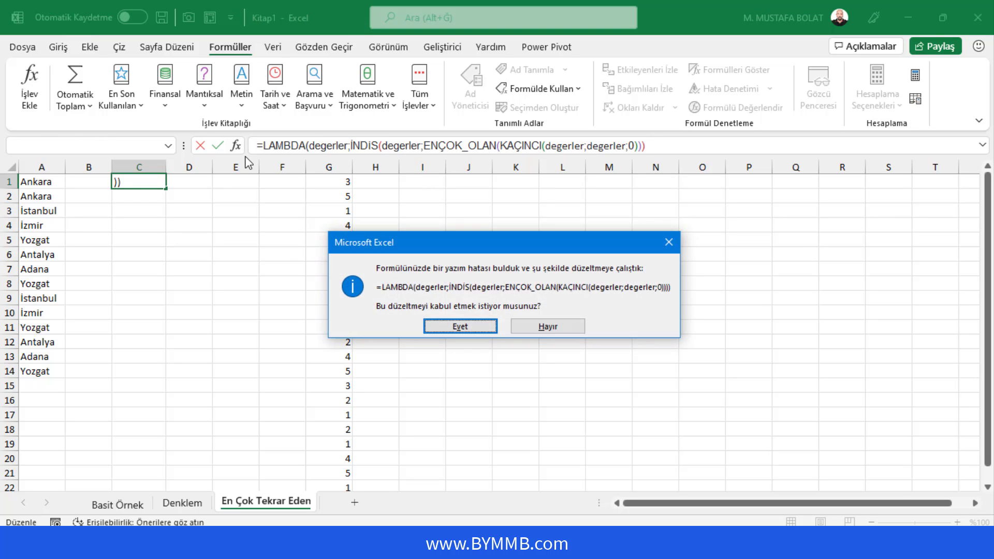
pyautogui.press('Return')
pyautogui.press('Up')
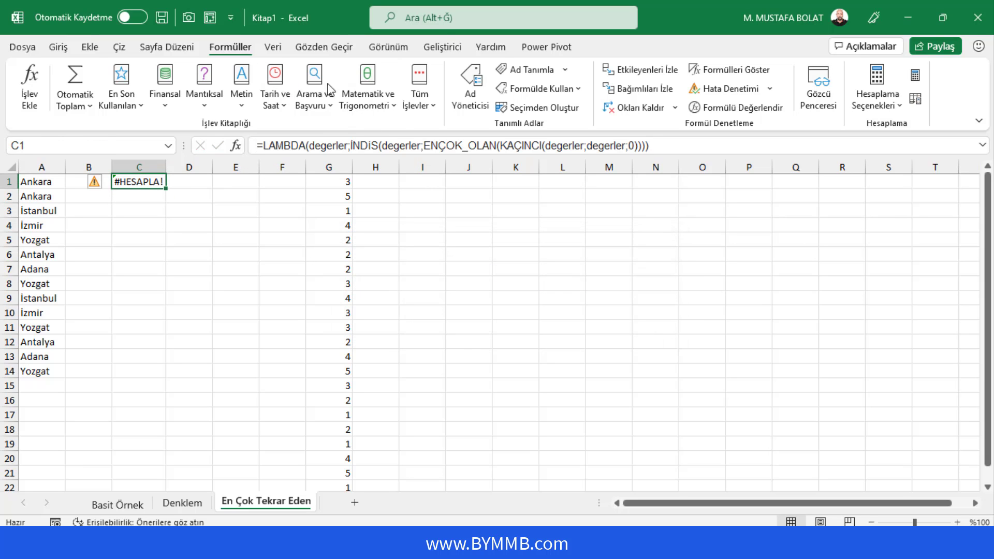
# - Start a new name and paste the degerler LAMBDA formula into its Refers to box
pyautogui.click(469, 87)
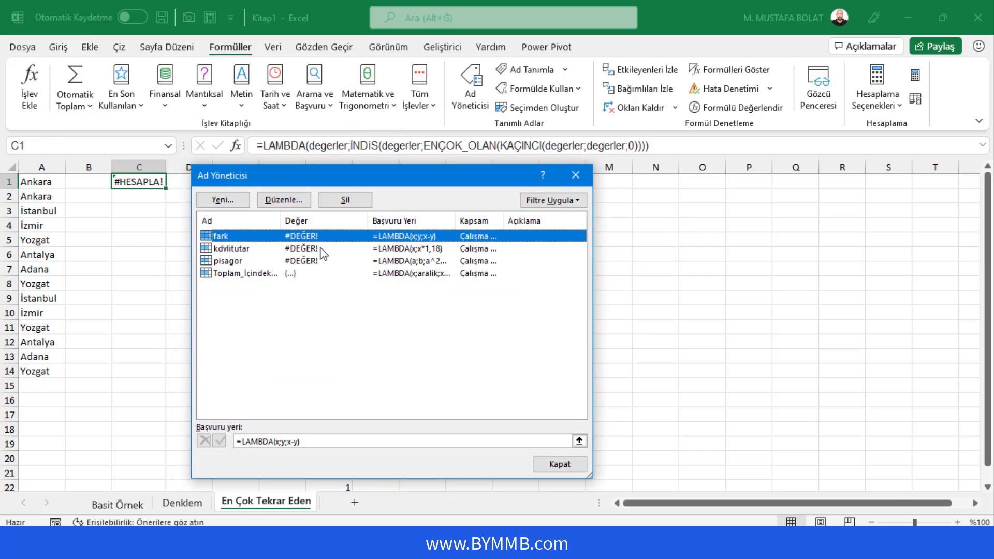
pyautogui.click(222, 199)
pyautogui.write('encoktekrar')
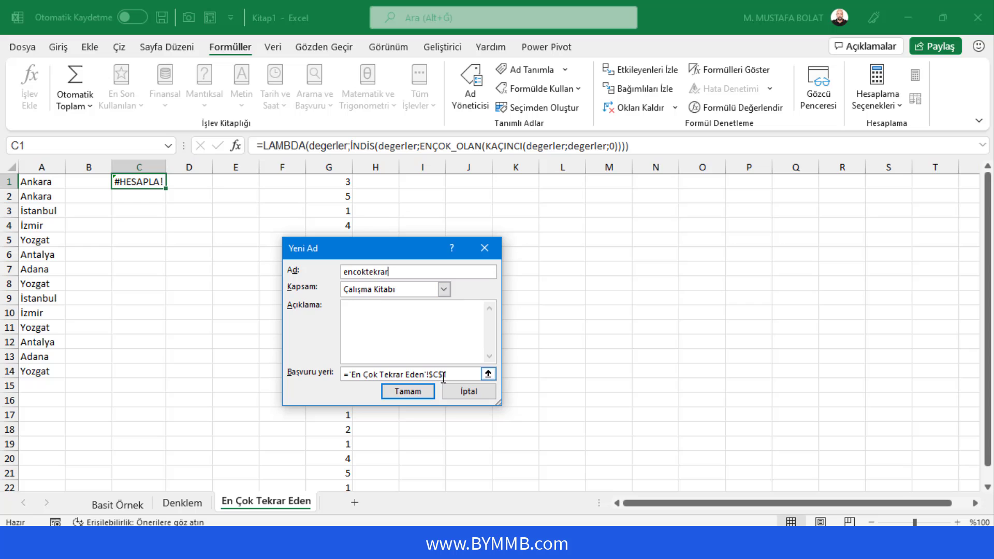
pyautogui.tripleClick(422, 369)
pyautogui.press('Delete')
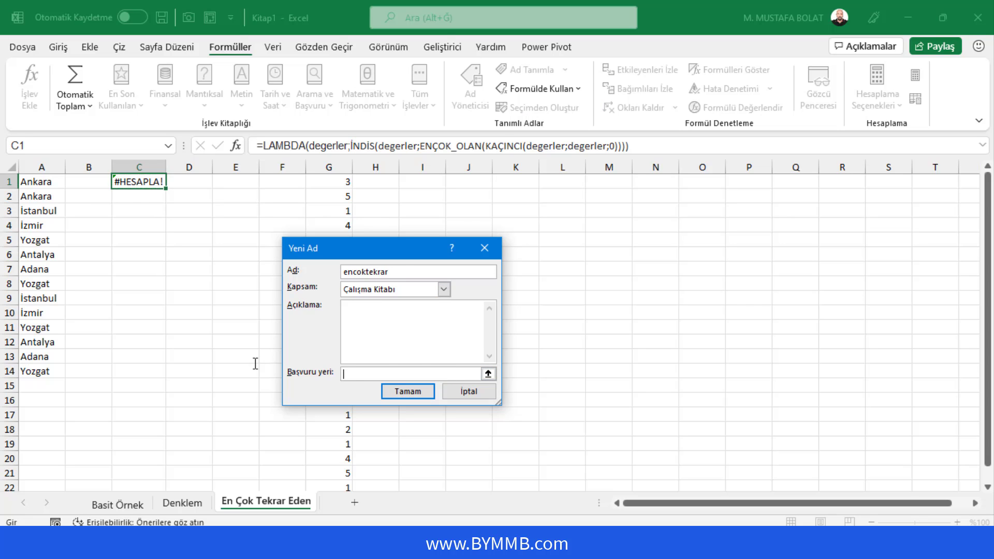
pyautogui.write('=LAMBDA(degerler;İNDİS(degerler;ENÇOK_OLAN(KAÇINCI(degerler;degerler;0))))')
pyautogui.press('Tab')
pyautogui.hotkey('shift', 'Tab')
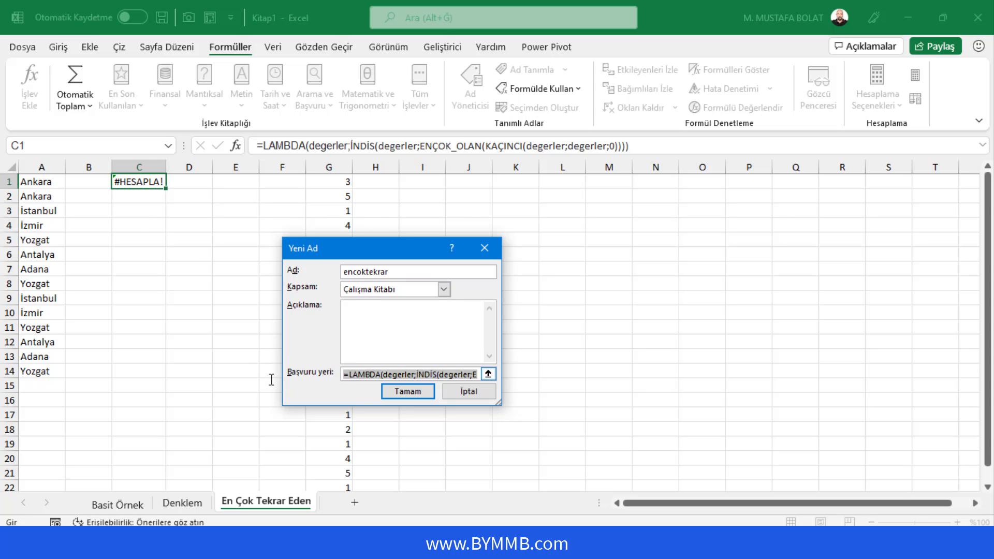
pyautogui.moveTo(499, 403); pyautogui.dragTo(666, 426)
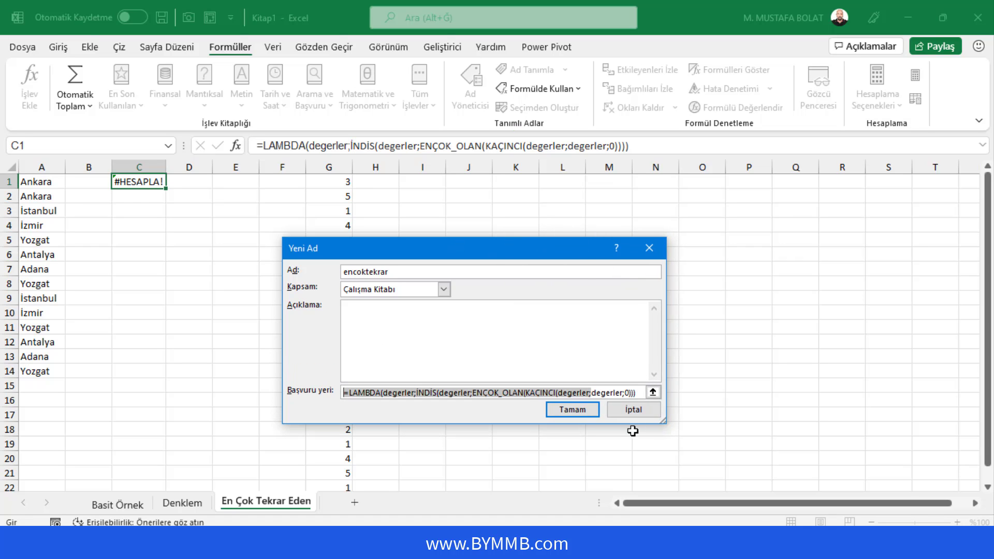
# - Add the missing closing parenthesis and save the name encoktekrar
pyautogui.click(633, 394)
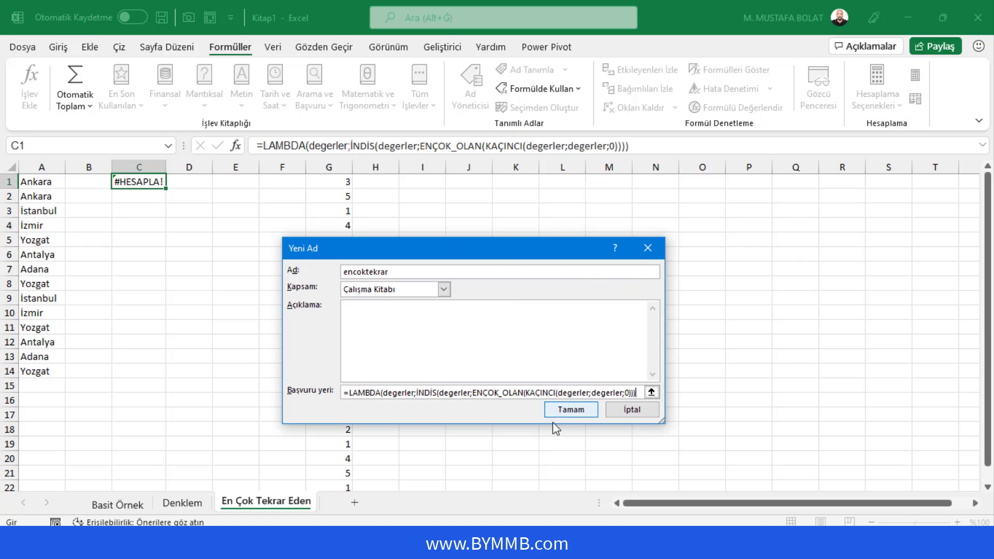
pyautogui.click(575, 410)
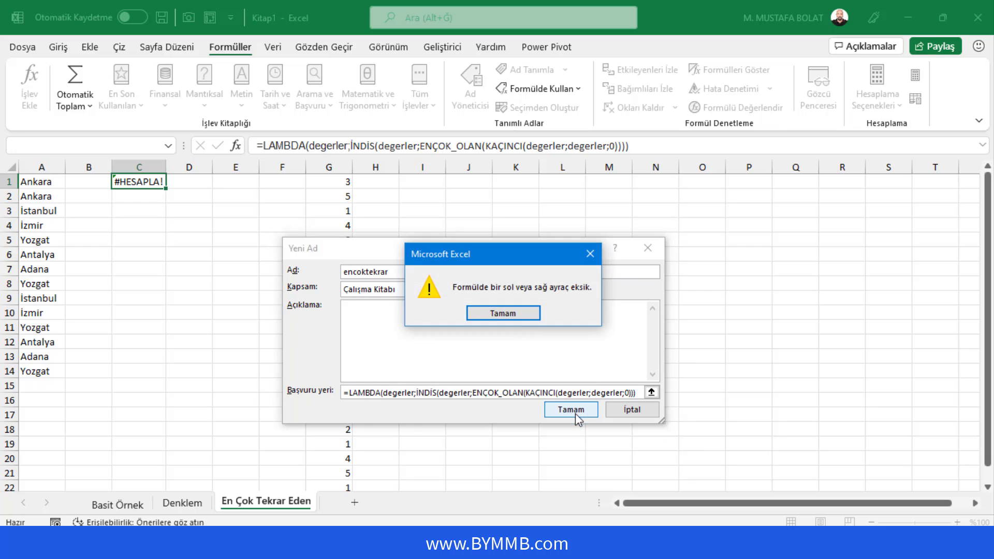
pyautogui.click(494, 313)
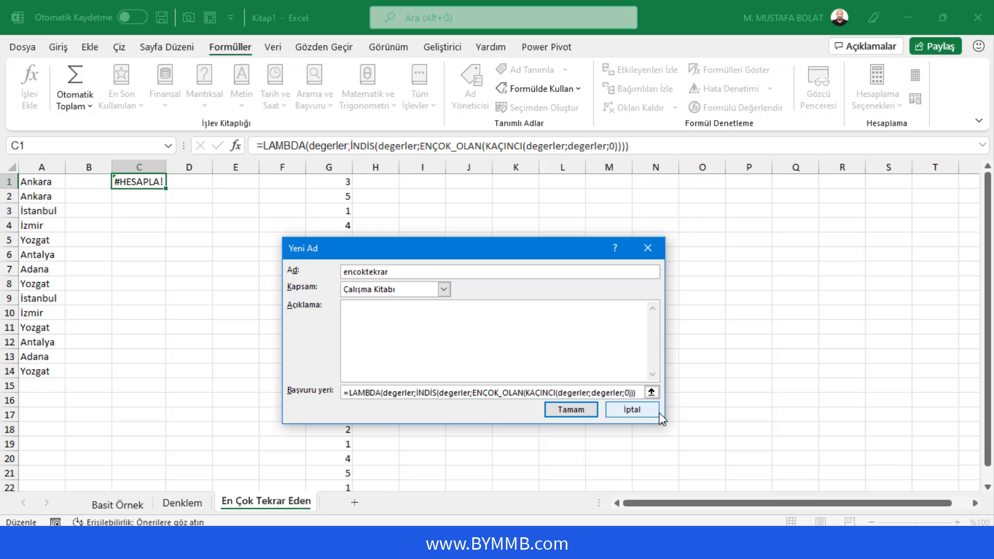
pyautogui.write(')')
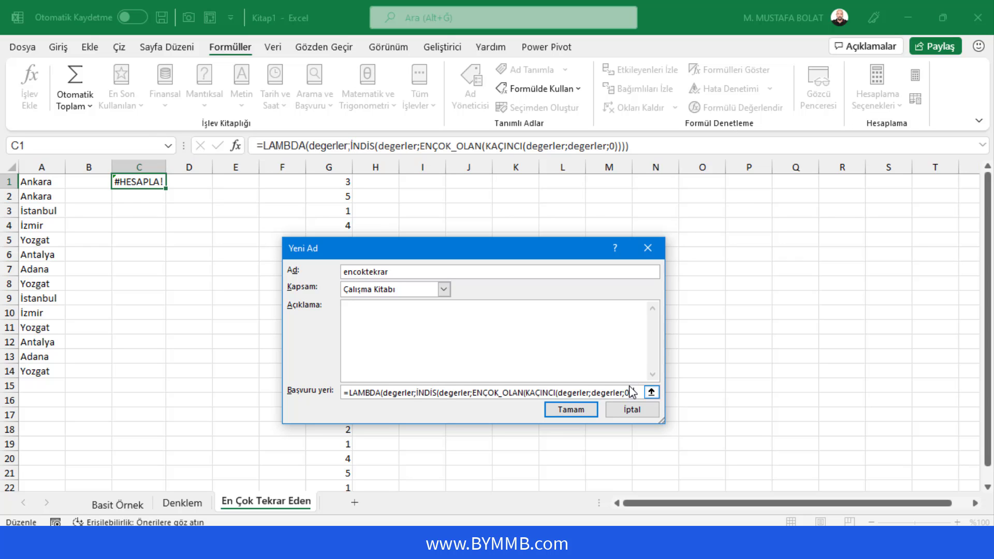
pyautogui.click(569, 410)
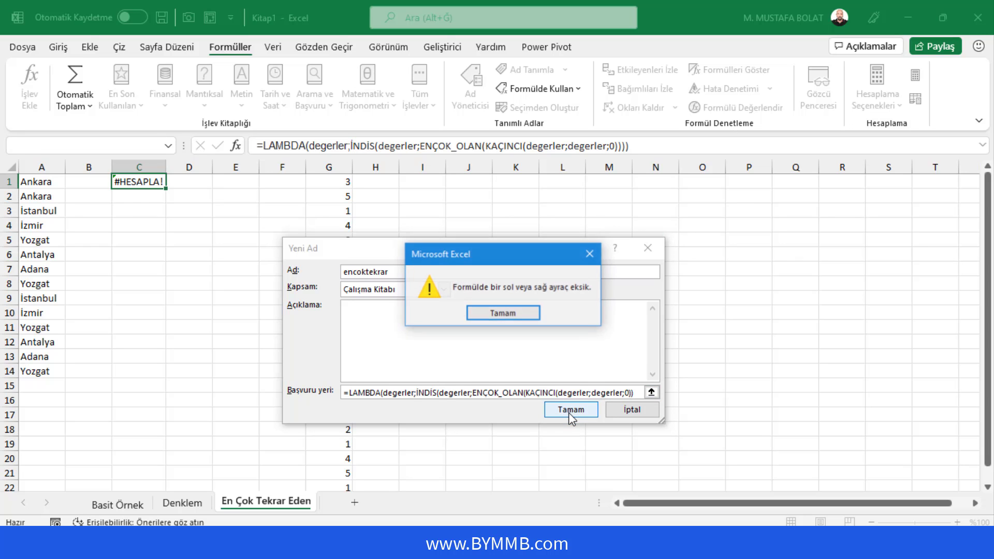
pyautogui.click(504, 313)
pyautogui.write('))')
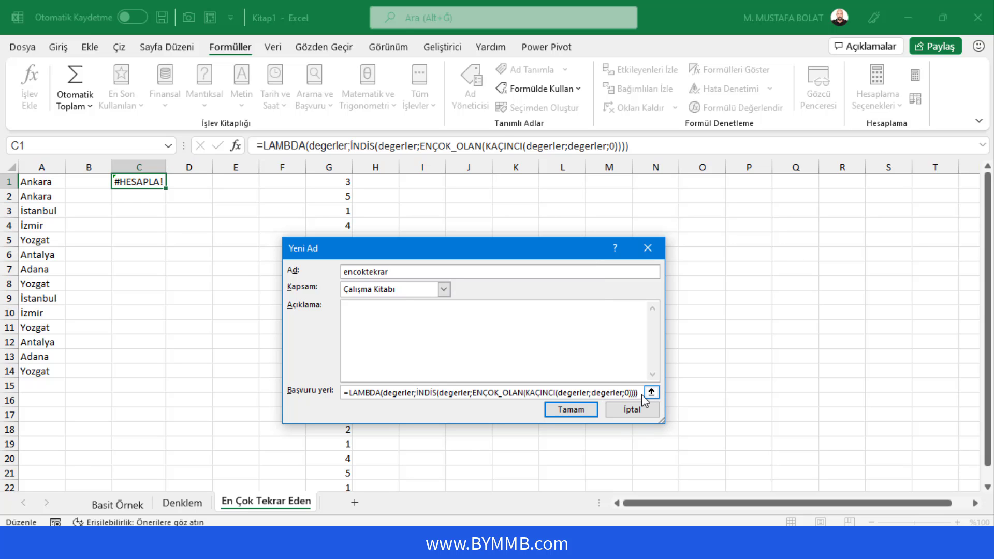
pyautogui.click(551, 413)
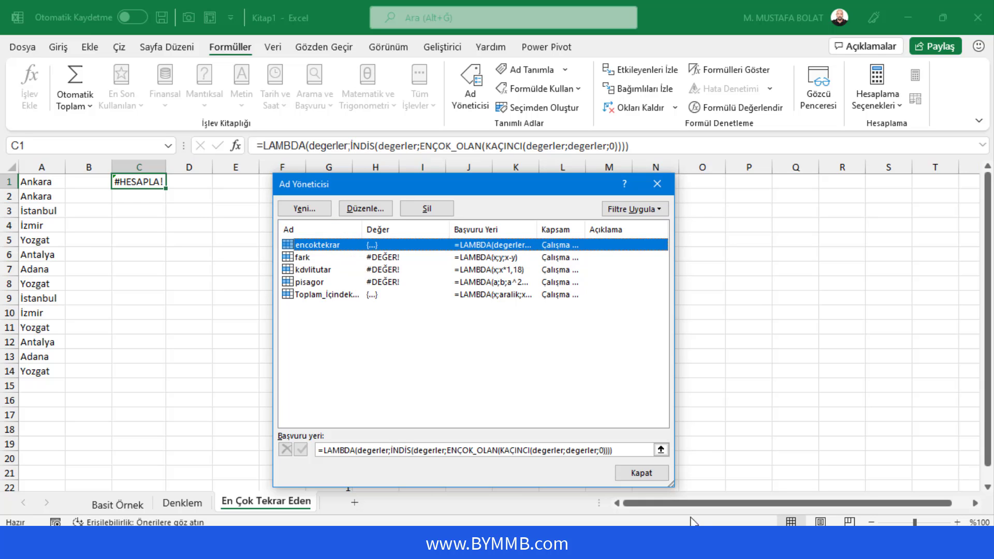
pyautogui.click(641, 474)
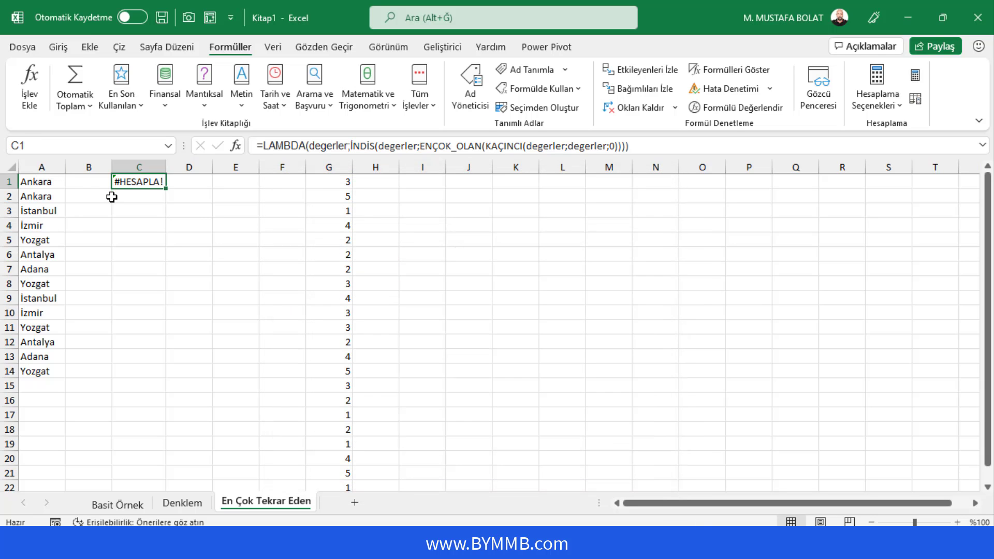
# - Enter =encoktekrar(A1:A14) in C1 so it returns Yozgat
pyautogui.write('=en')
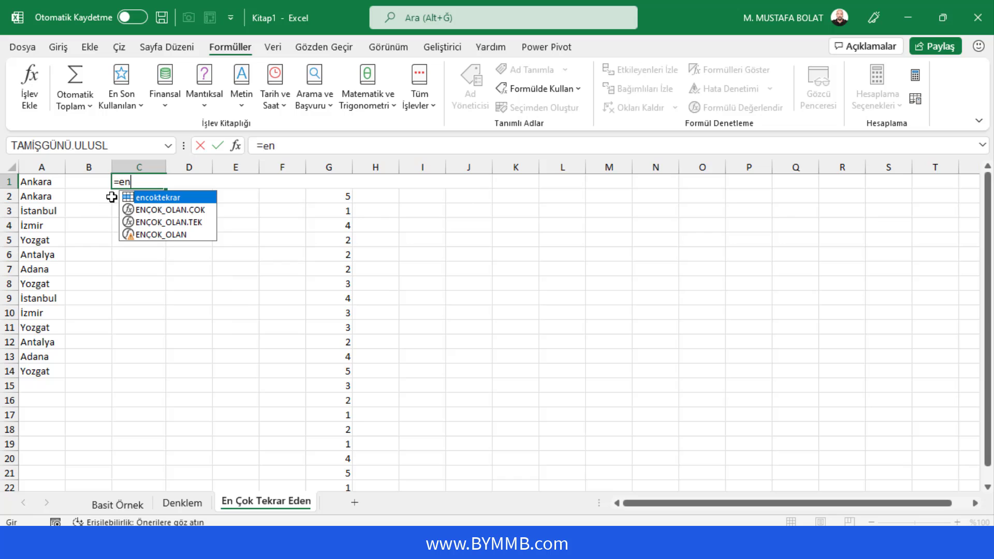
pyautogui.doubleClick(166, 204)
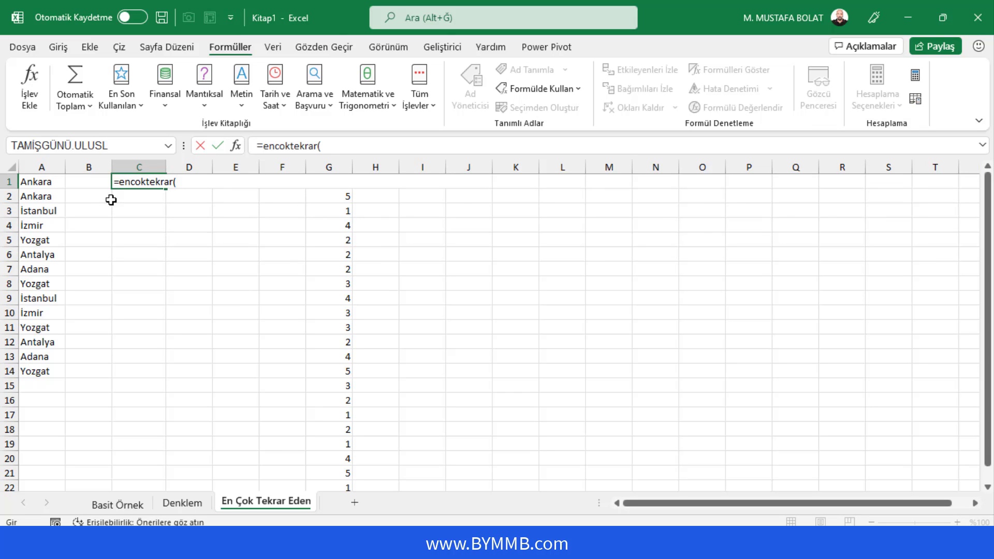
pyautogui.click(41, 182)
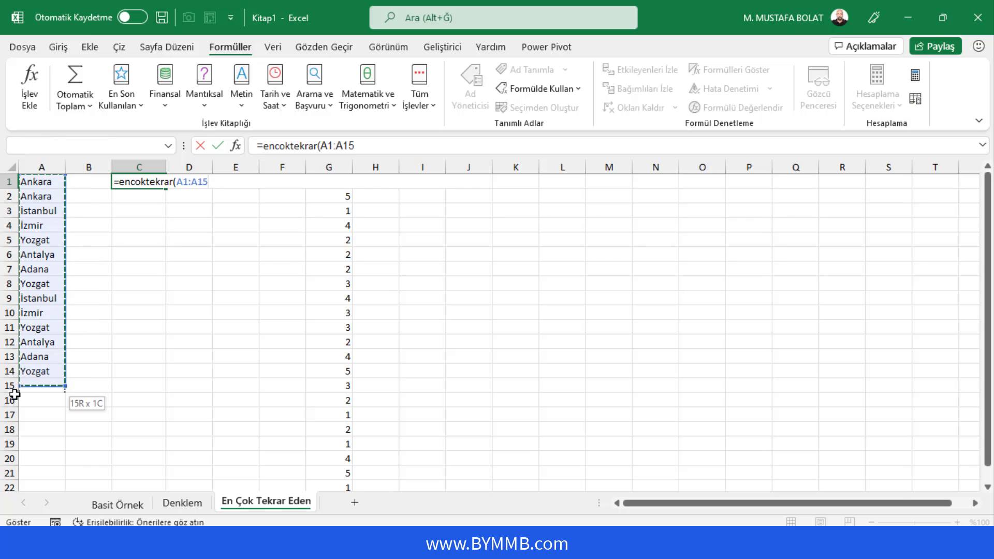
pyautogui.moveTo(41, 182); pyautogui.dragTo(41, 371)
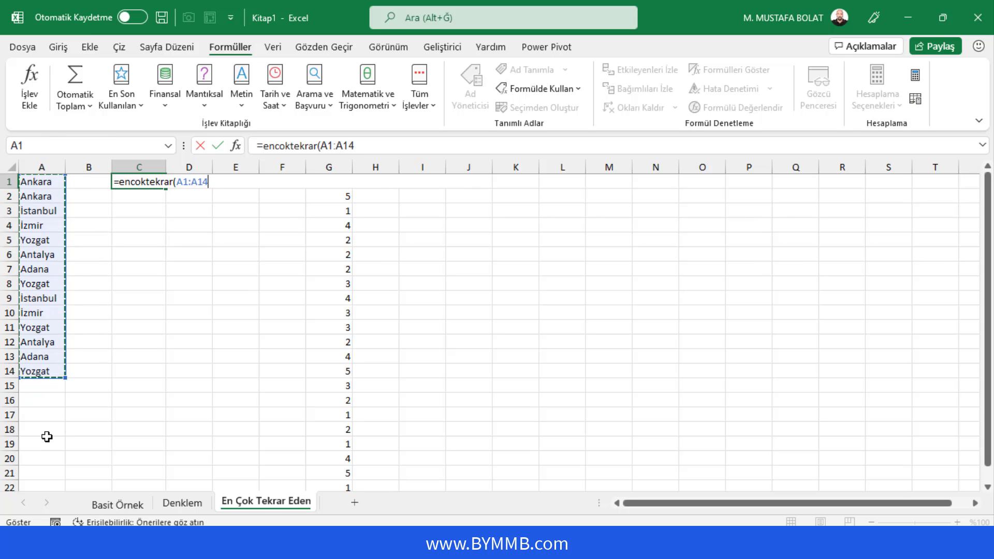
pyautogui.press('Return')
# - Recheck C1's formula and glance over the defined names in Name Manager
pyautogui.press('Up')
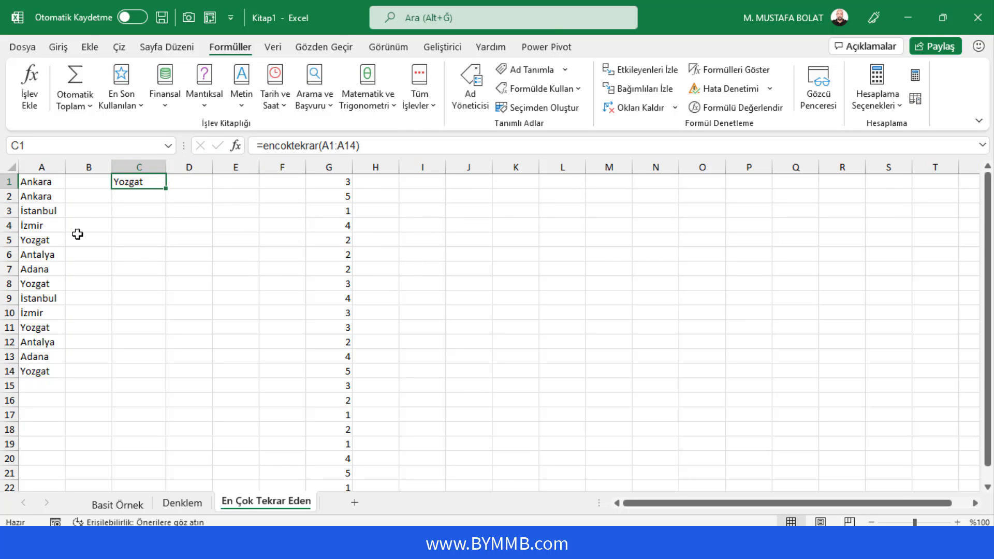
pyautogui.click(474, 81)
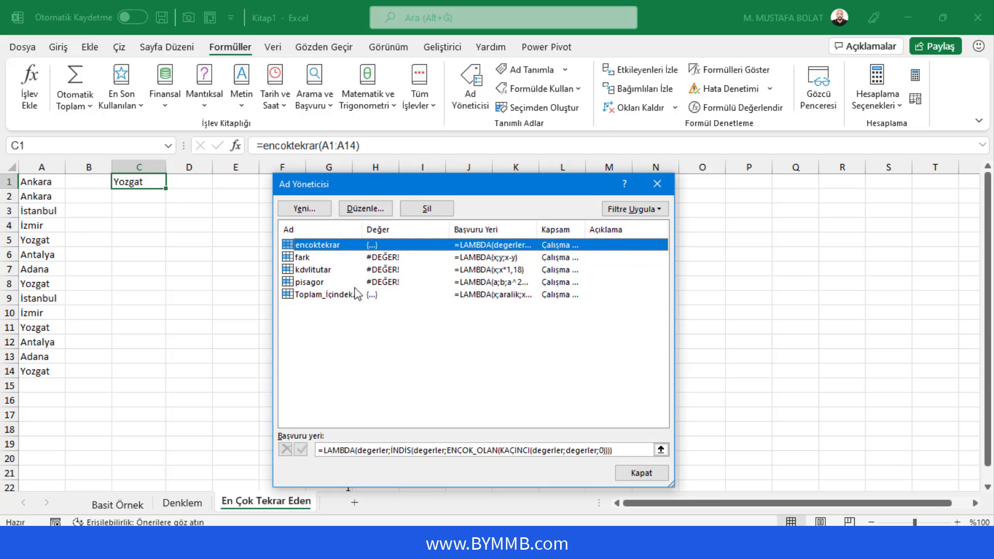
pyautogui.click(657, 183)
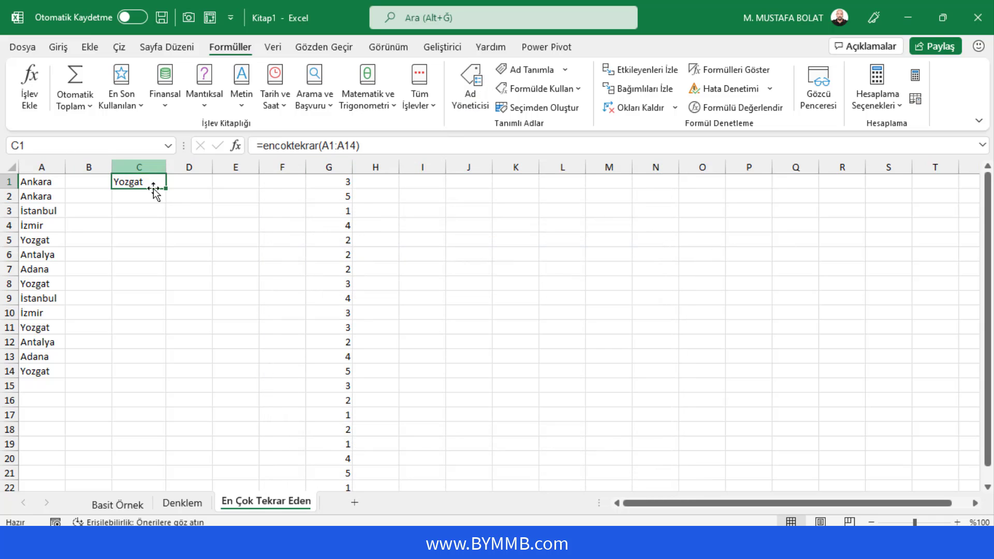
# - Enter =encoktekrar(G1:G22) in H1, returning 2 as the most frequent number
pyautogui.click(387, 179)
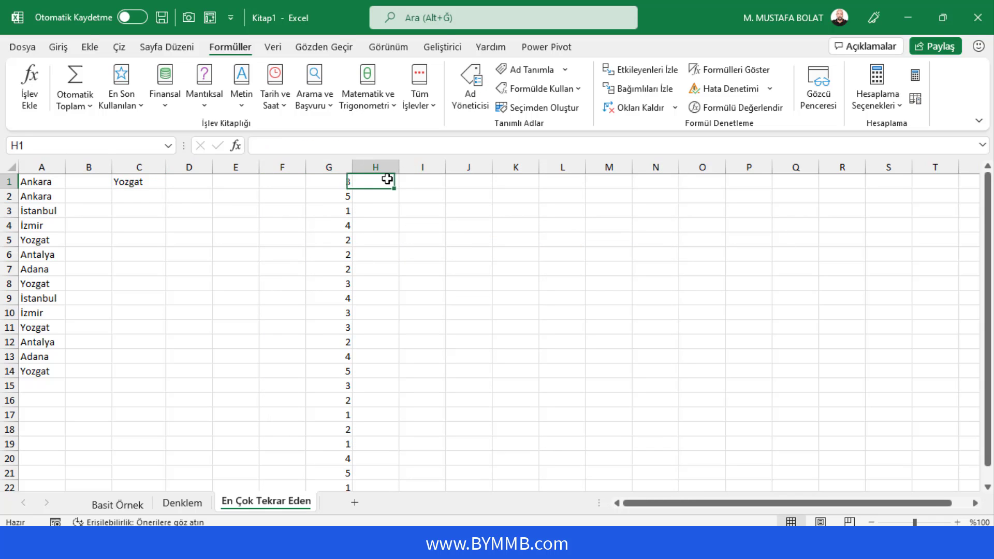
pyautogui.write('=enc')
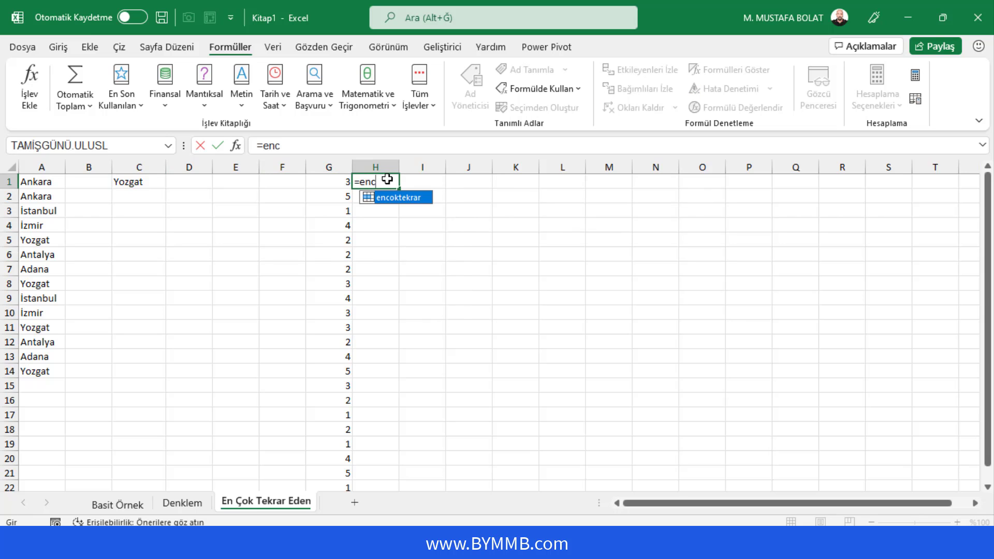
pyautogui.doubleClick(402, 198)
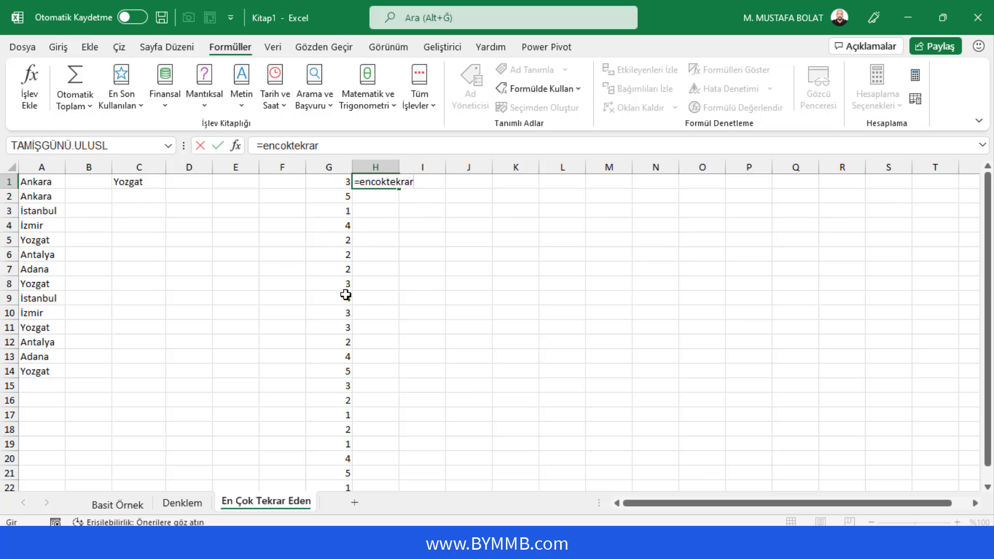
pyautogui.write('(')
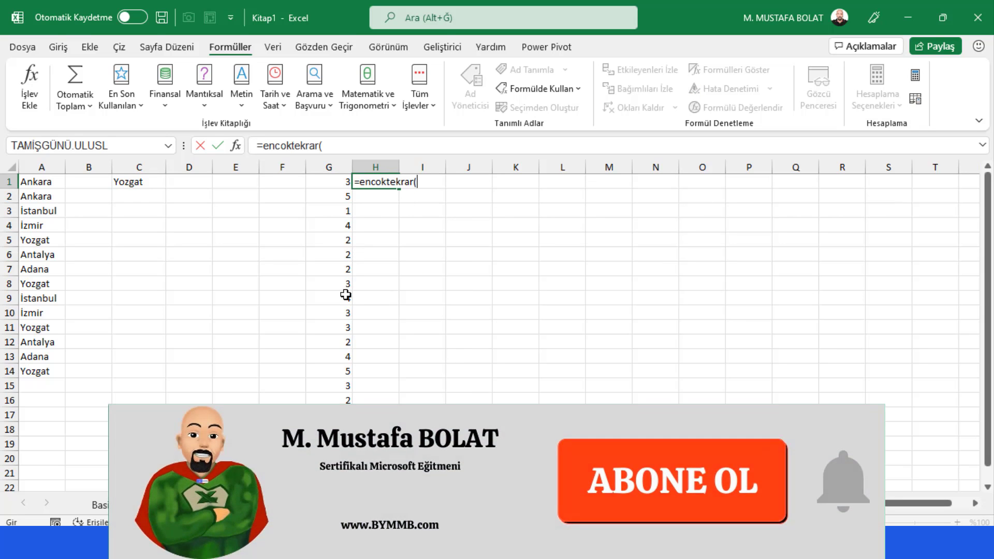
pyautogui.moveTo(339, 179); pyautogui.dragTo(341, 194)
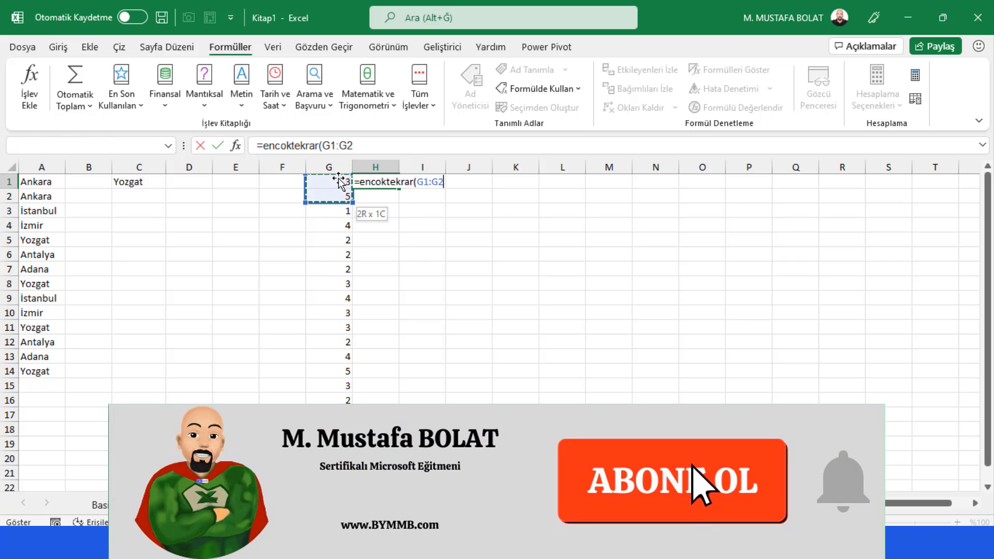
pyautogui.hotkey('ctrl', 'shift', 'Down')
pyautogui.press('Return')
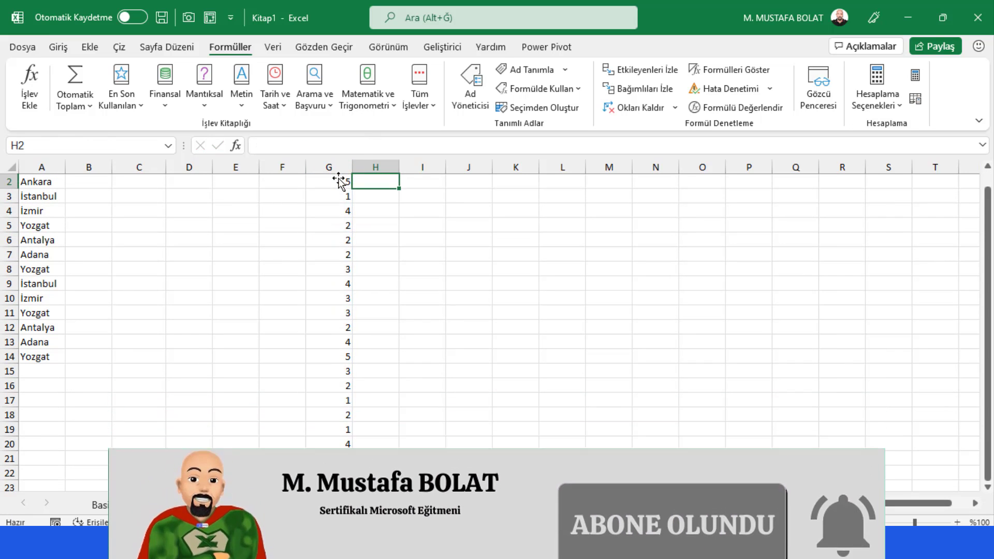
pyautogui.press('Up')
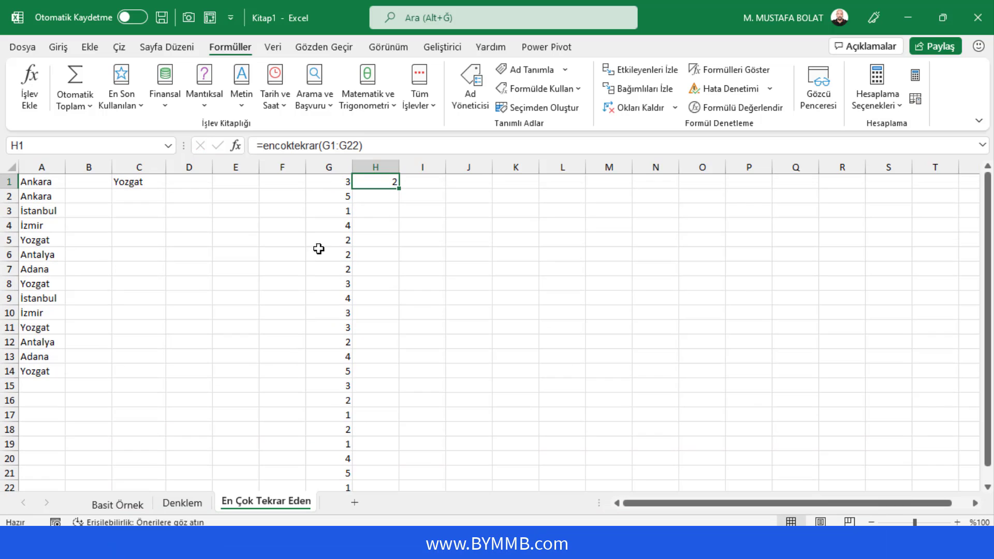
# - Verify the result by selecting the 2s in G5:G6, G12 and G16
pyautogui.moveTo(329, 239); pyautogui.dragTo(339, 254)
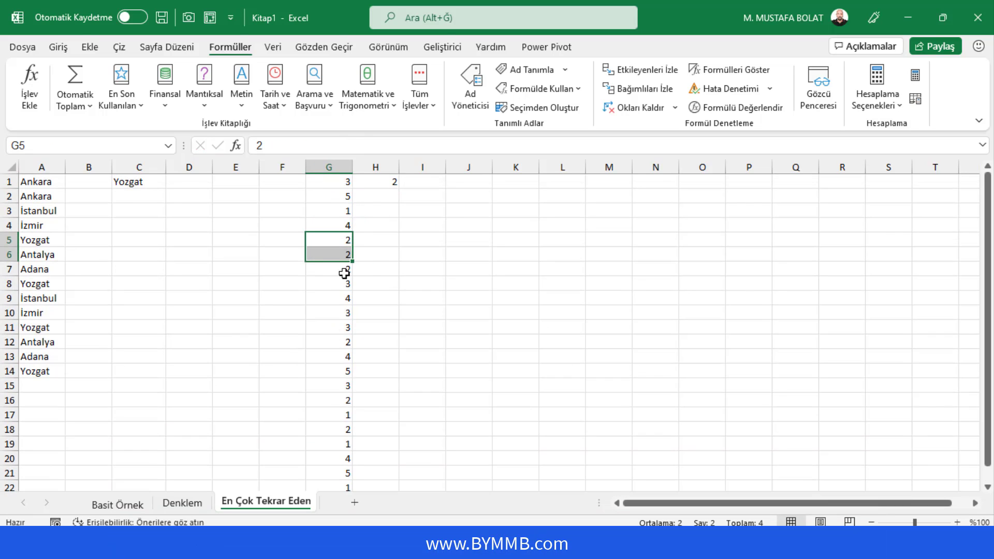
pyautogui.keyDown('ctrl'); pyautogui.click(344, 339); pyautogui.keyUp('ctrl')
pyautogui.keyDown('ctrl'); pyautogui.click(344, 400); pyautogui.keyUp('ctrl')
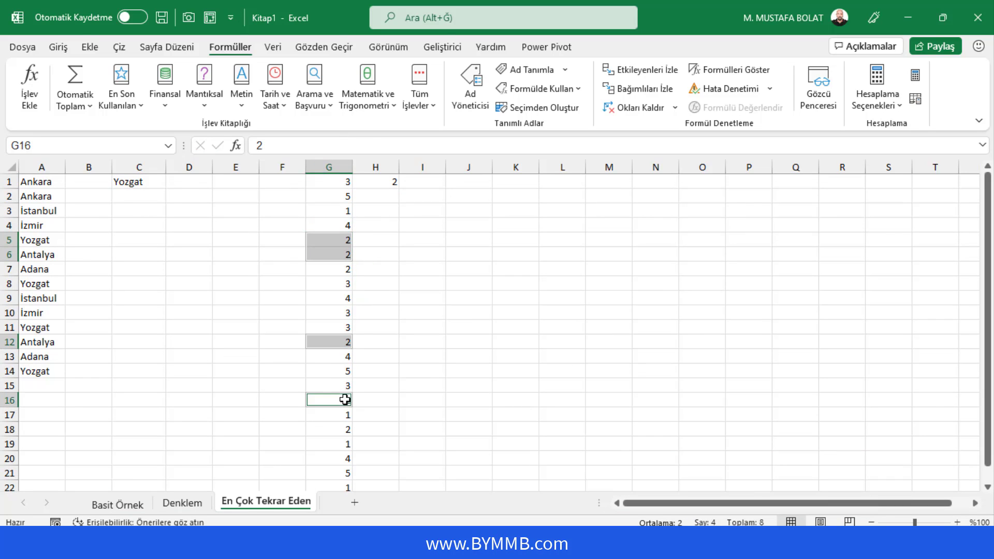
pyautogui.click(389, 183)
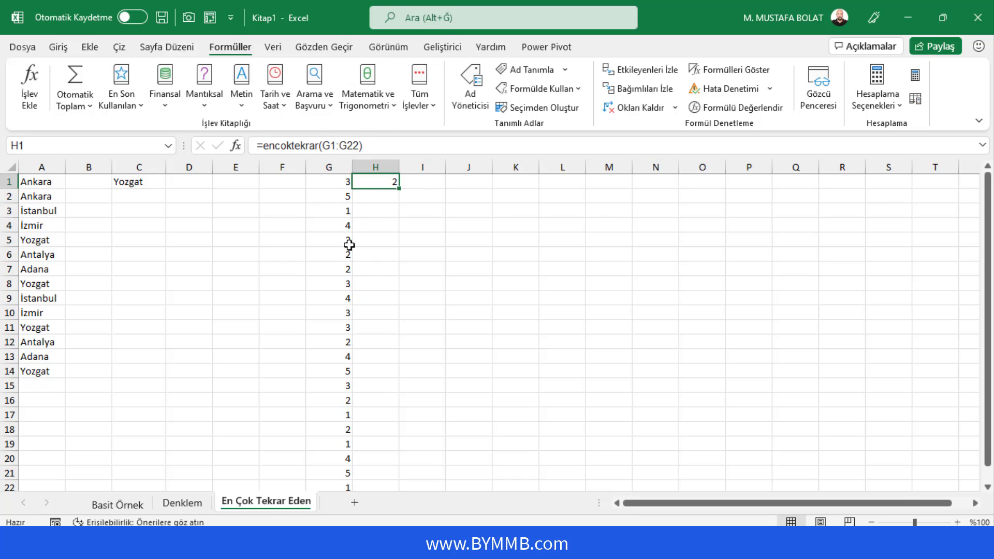